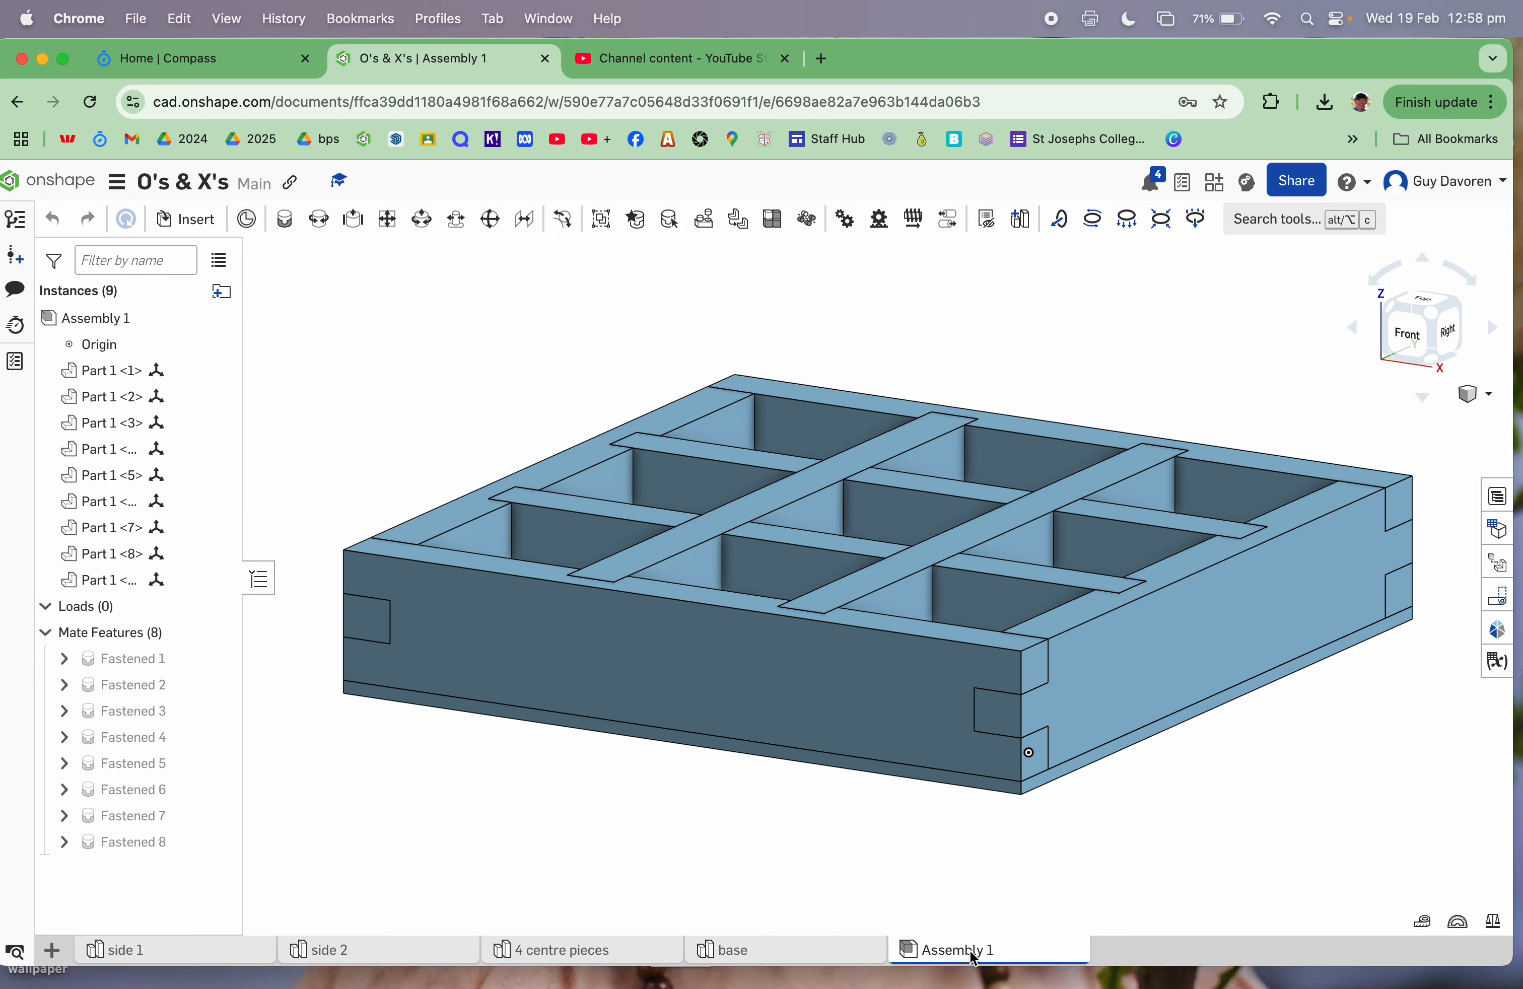
Step: Tilt the O's & X's assembly, then start a new drawing from it with Create Drawing
{"action": "key", "text": "Down"}
{"action": "key", "text": "Down"}
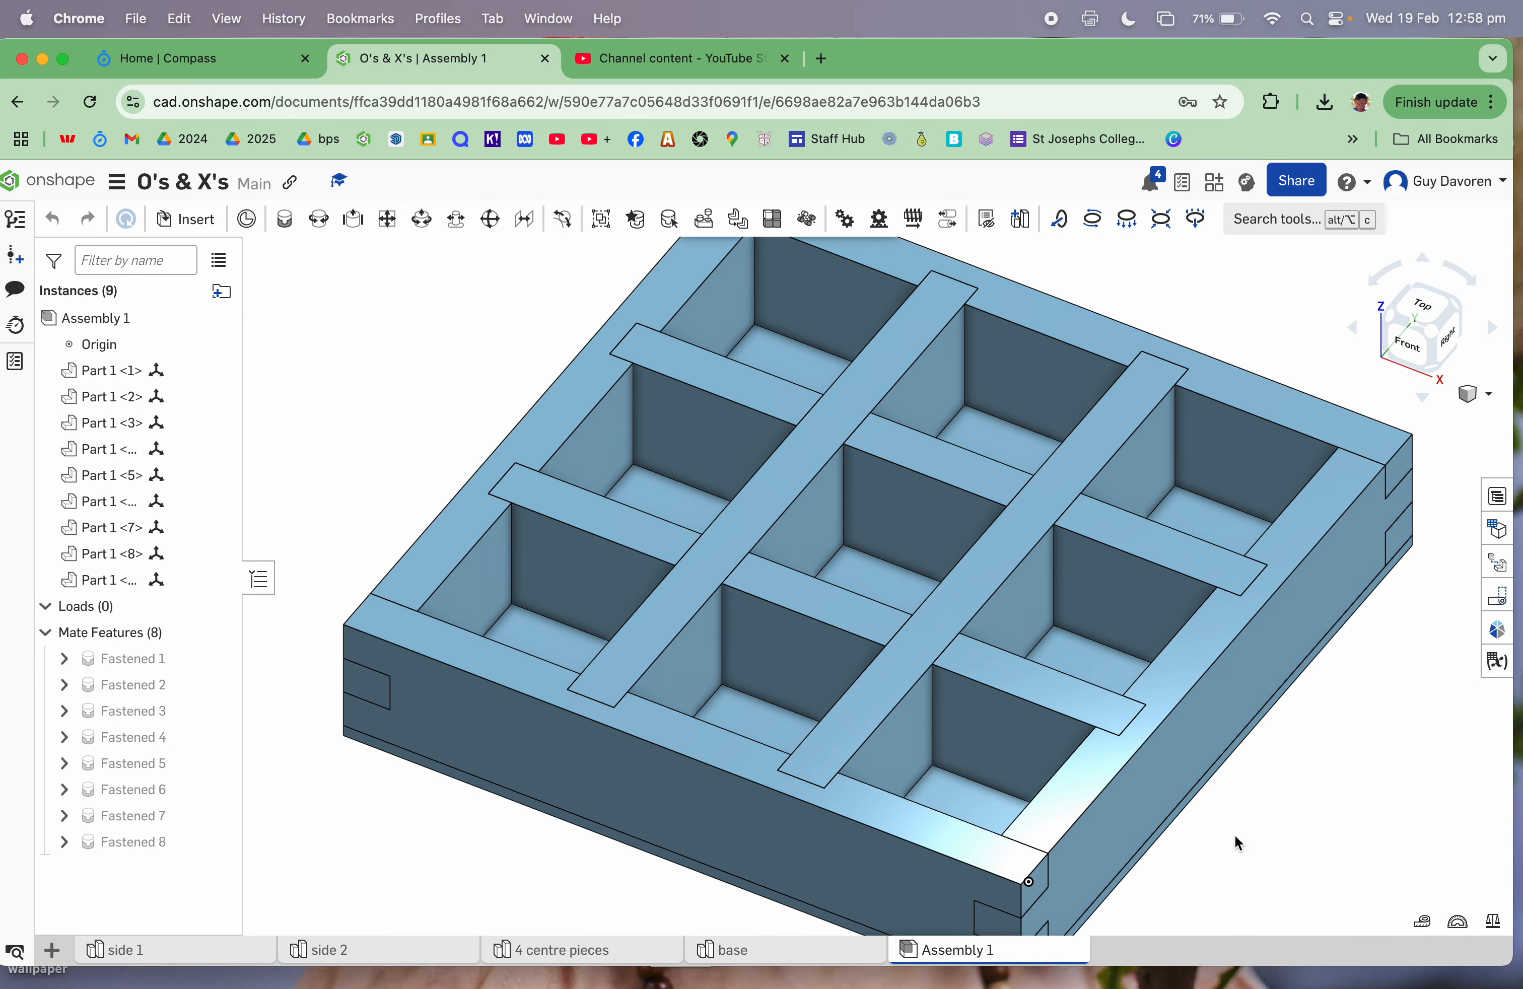
{"action": "key", "text": "Up"}
{"action": "key", "text": "Up"}
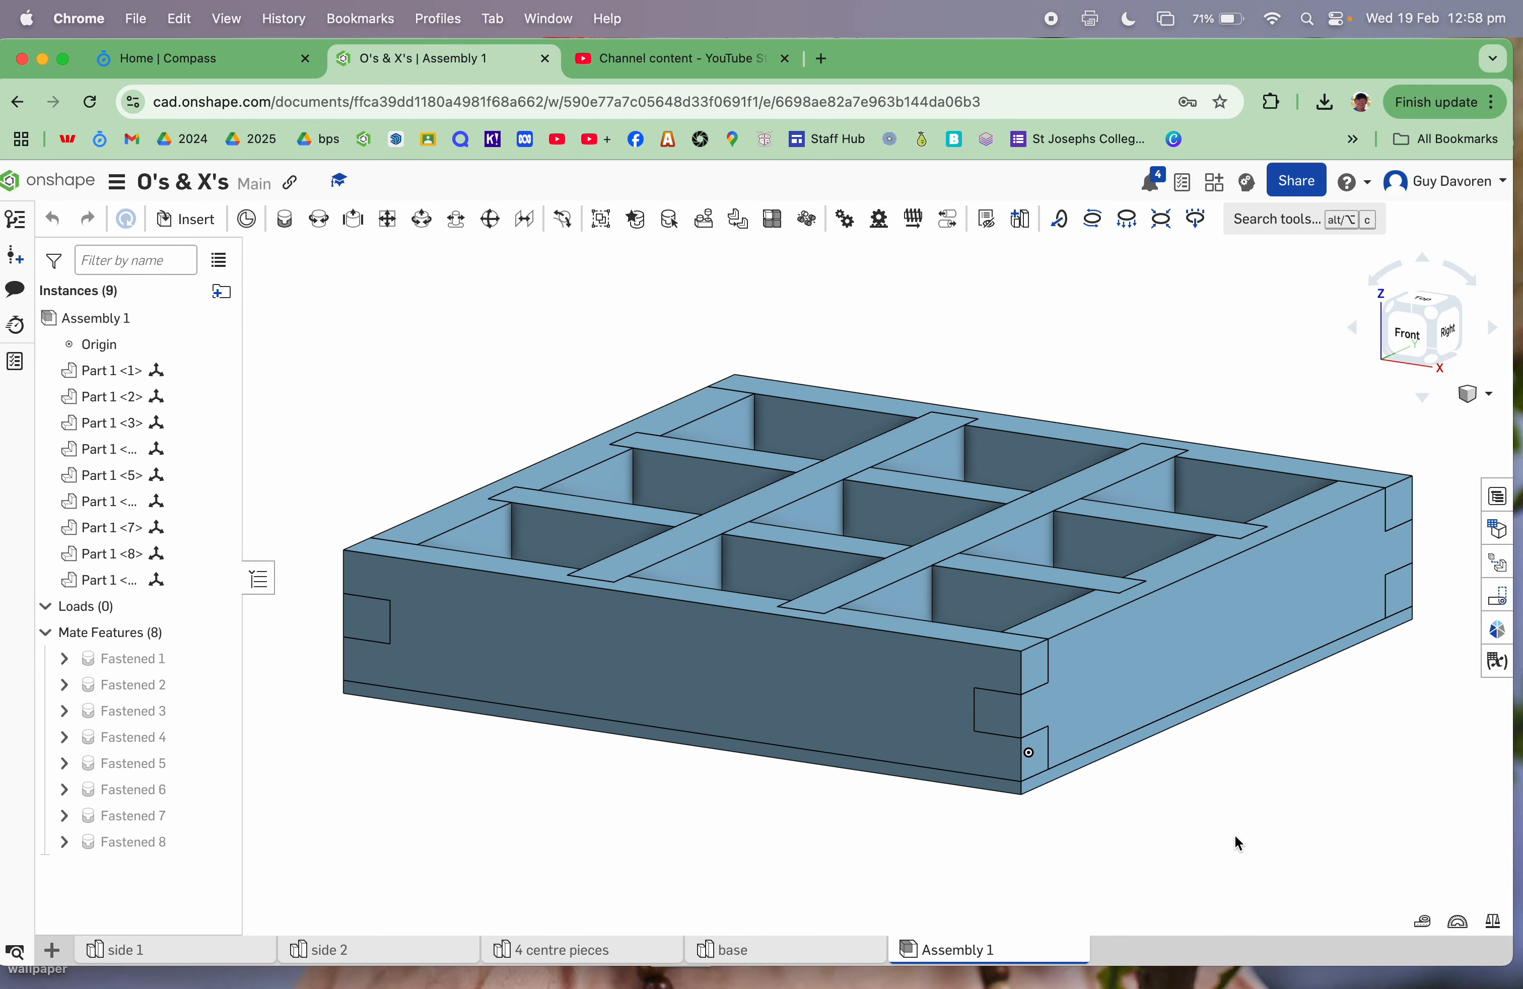
{"action": "left_click", "coordinate": [50, 957]}
{"action": "left_click", "coordinate": [103, 752]}
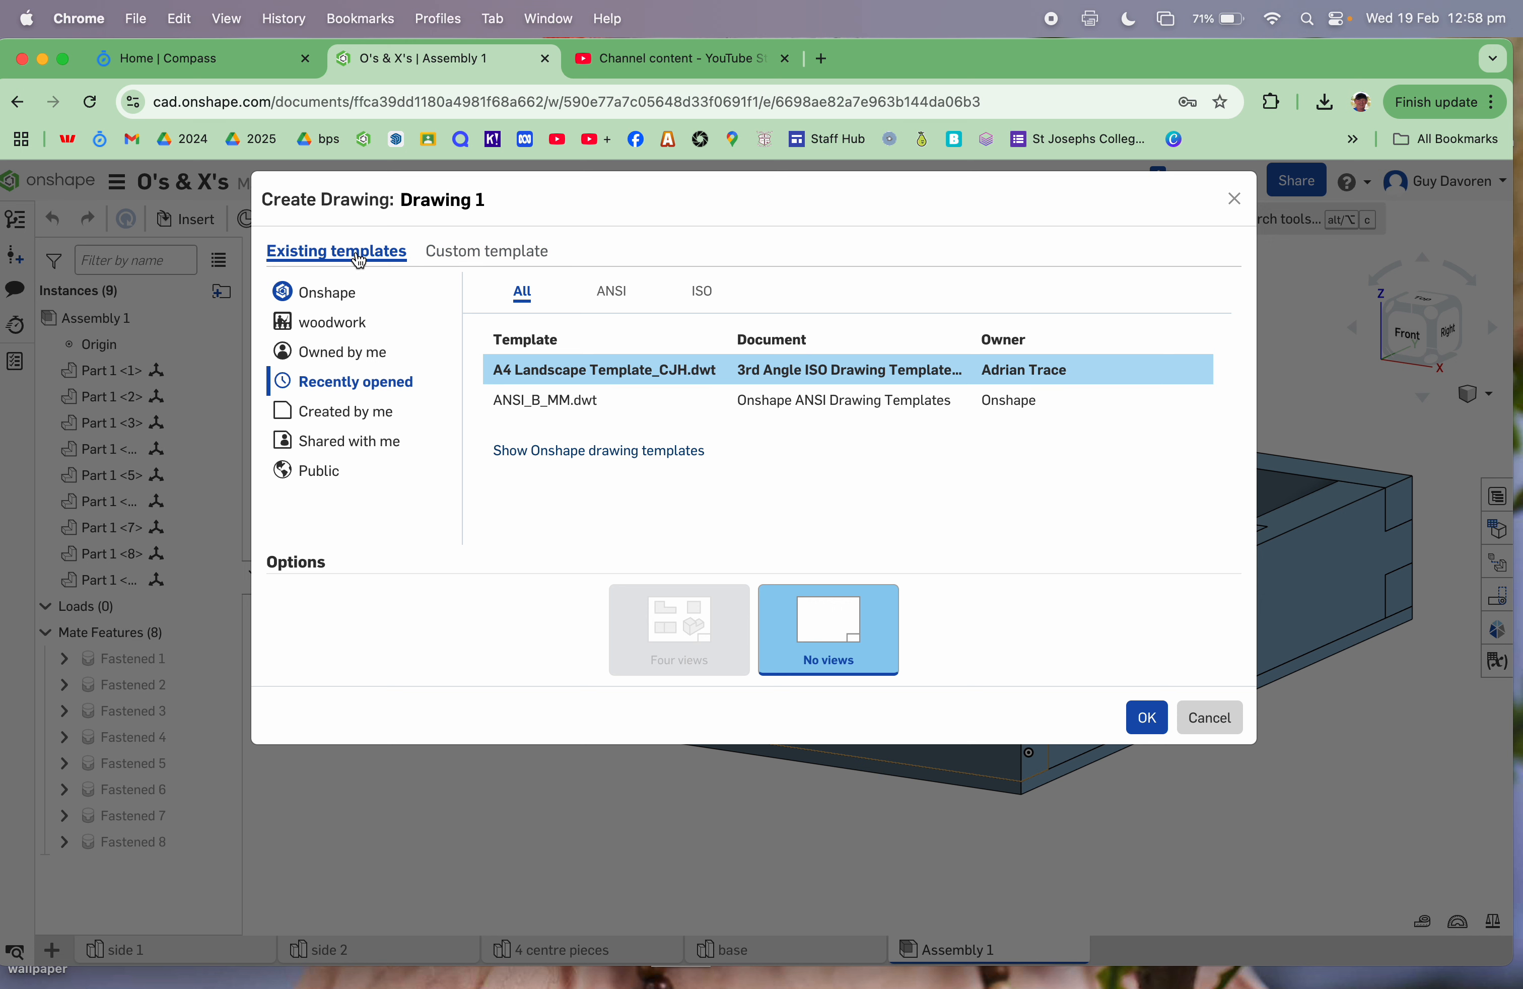
Step: Create Drawing 1 from a custom ISO A3 template with third-angle projection and no title block
{"action": "left_click", "coordinate": [505, 255]}
{"action": "left_click", "coordinate": [529, 290]}
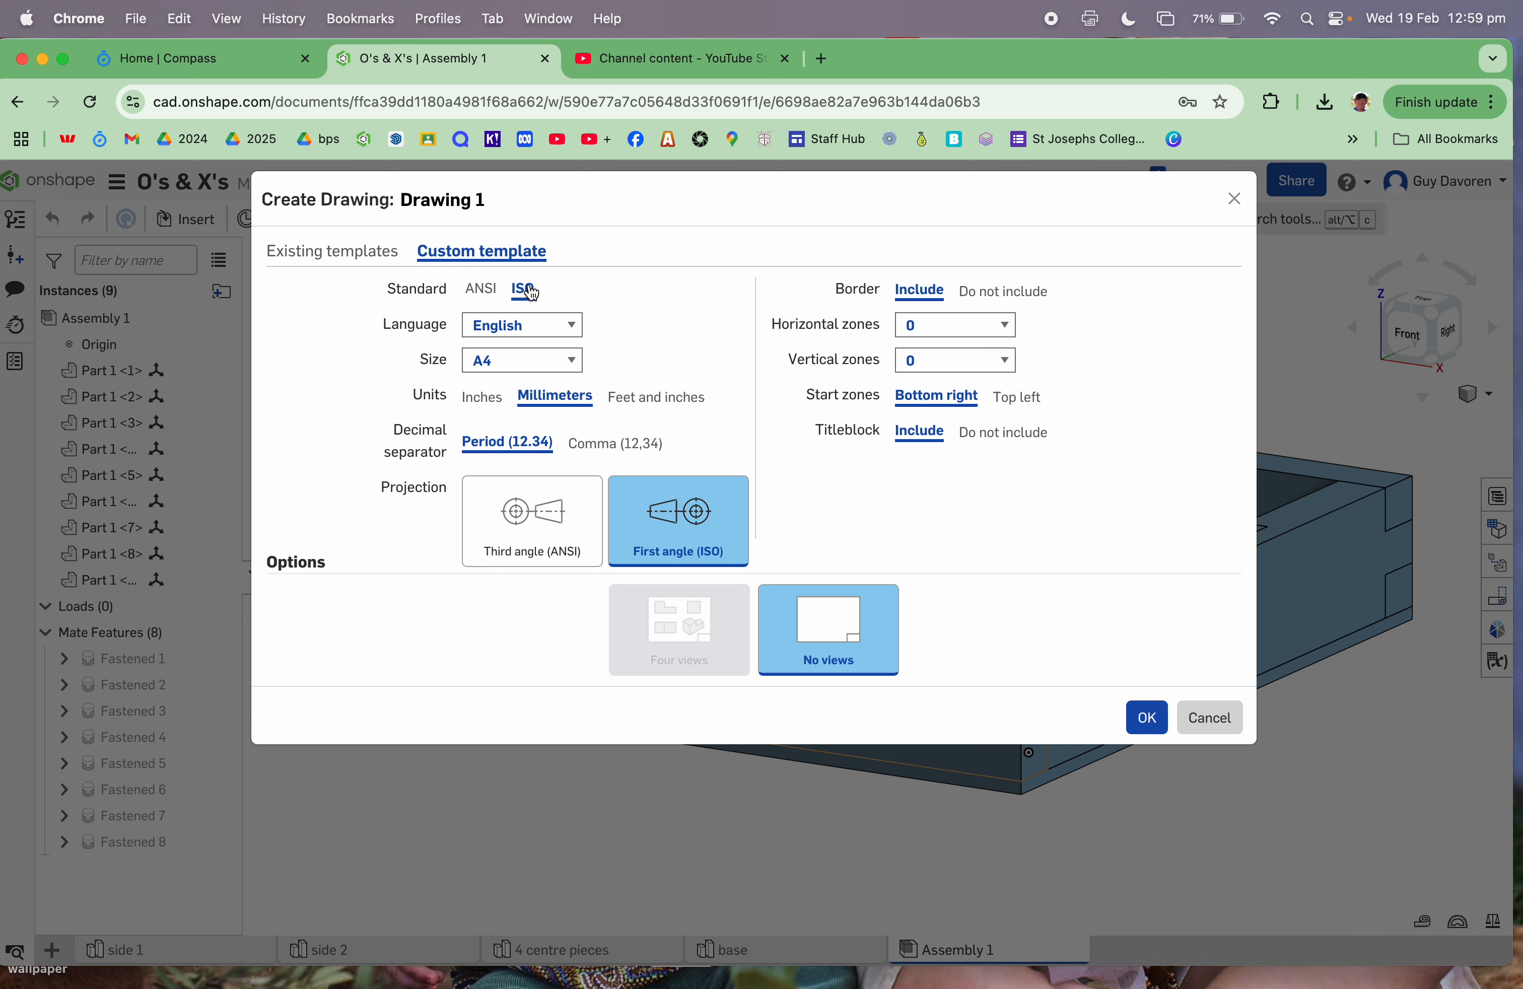
{"action": "left_click", "coordinate": [578, 364]}
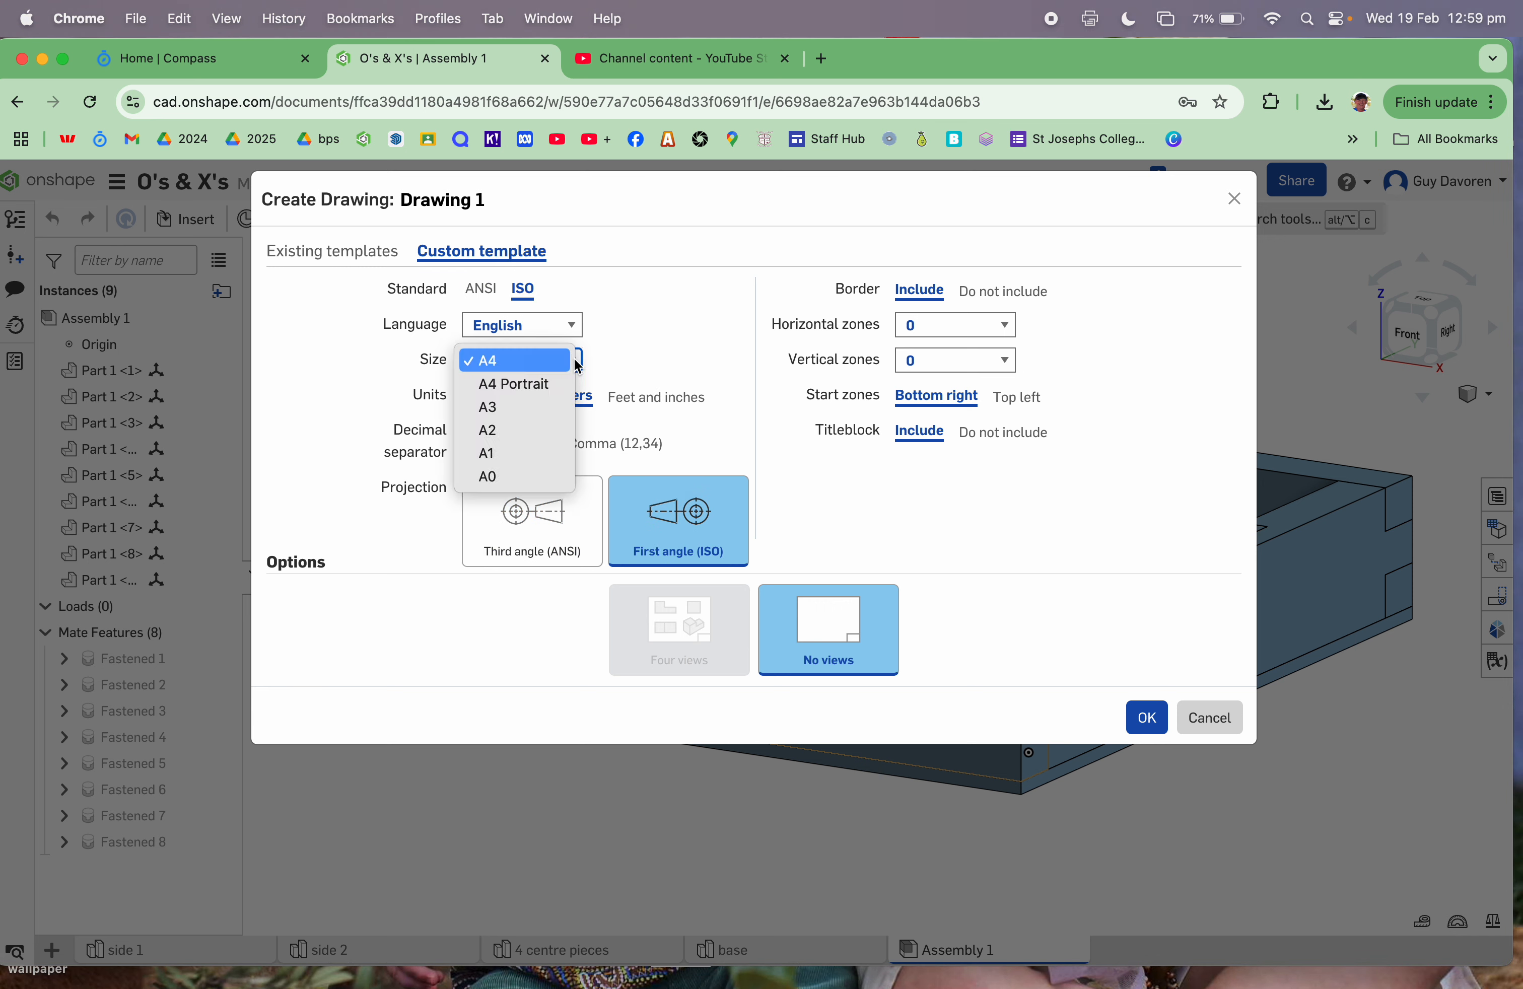
{"action": "left_click", "coordinate": [513, 410]}
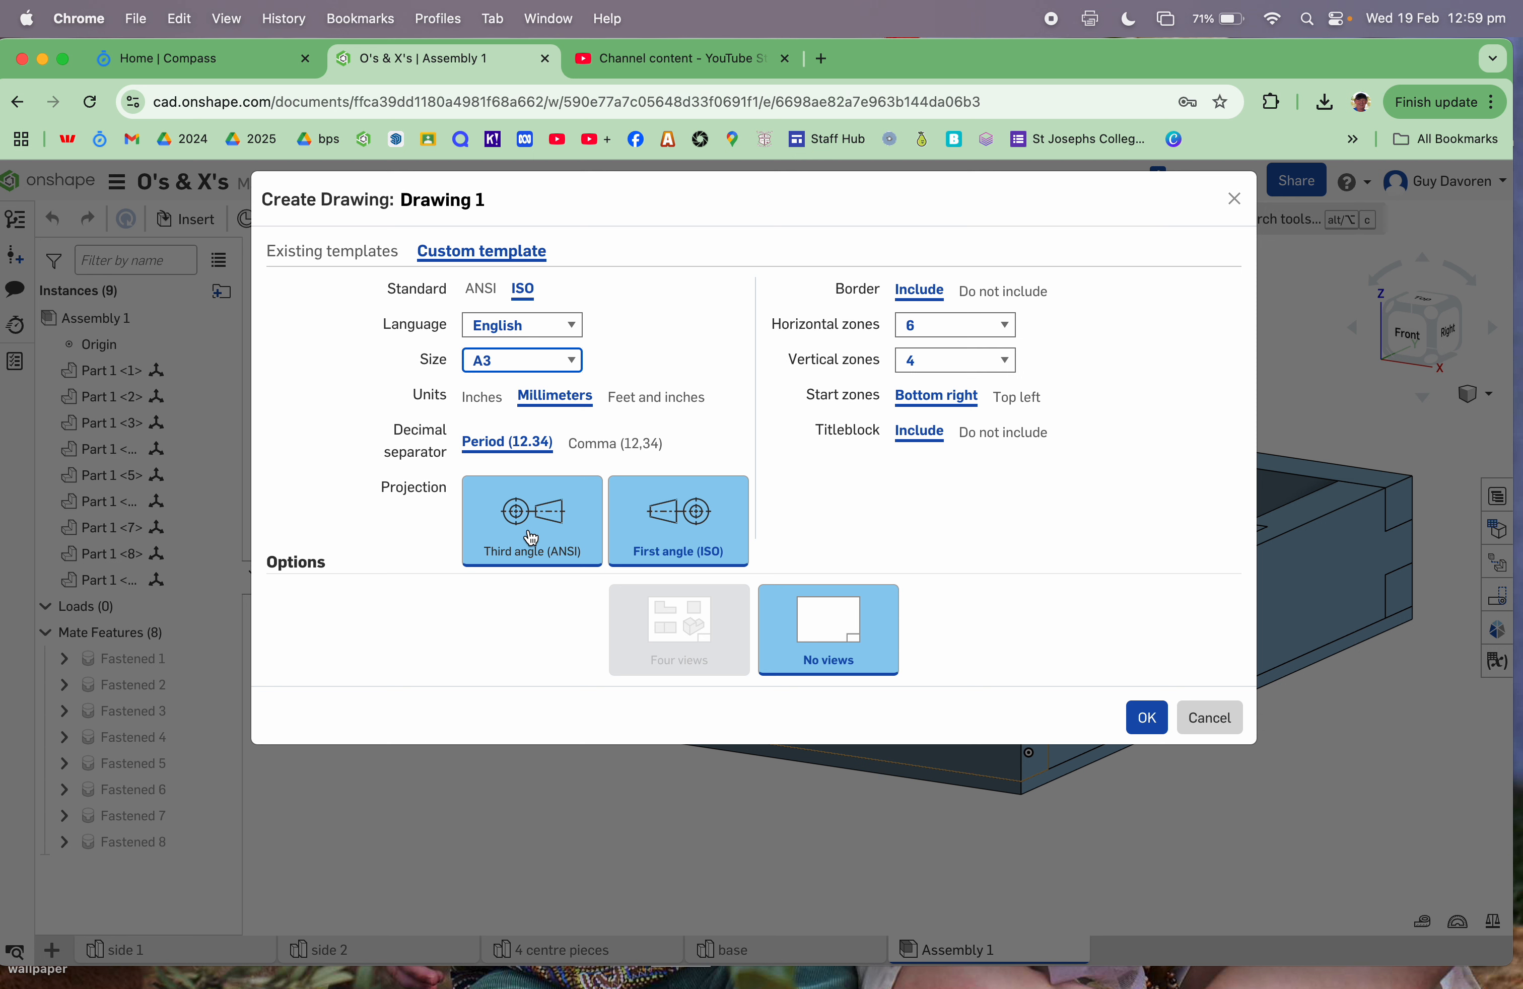
{"action": "left_click", "coordinate": [532, 538]}
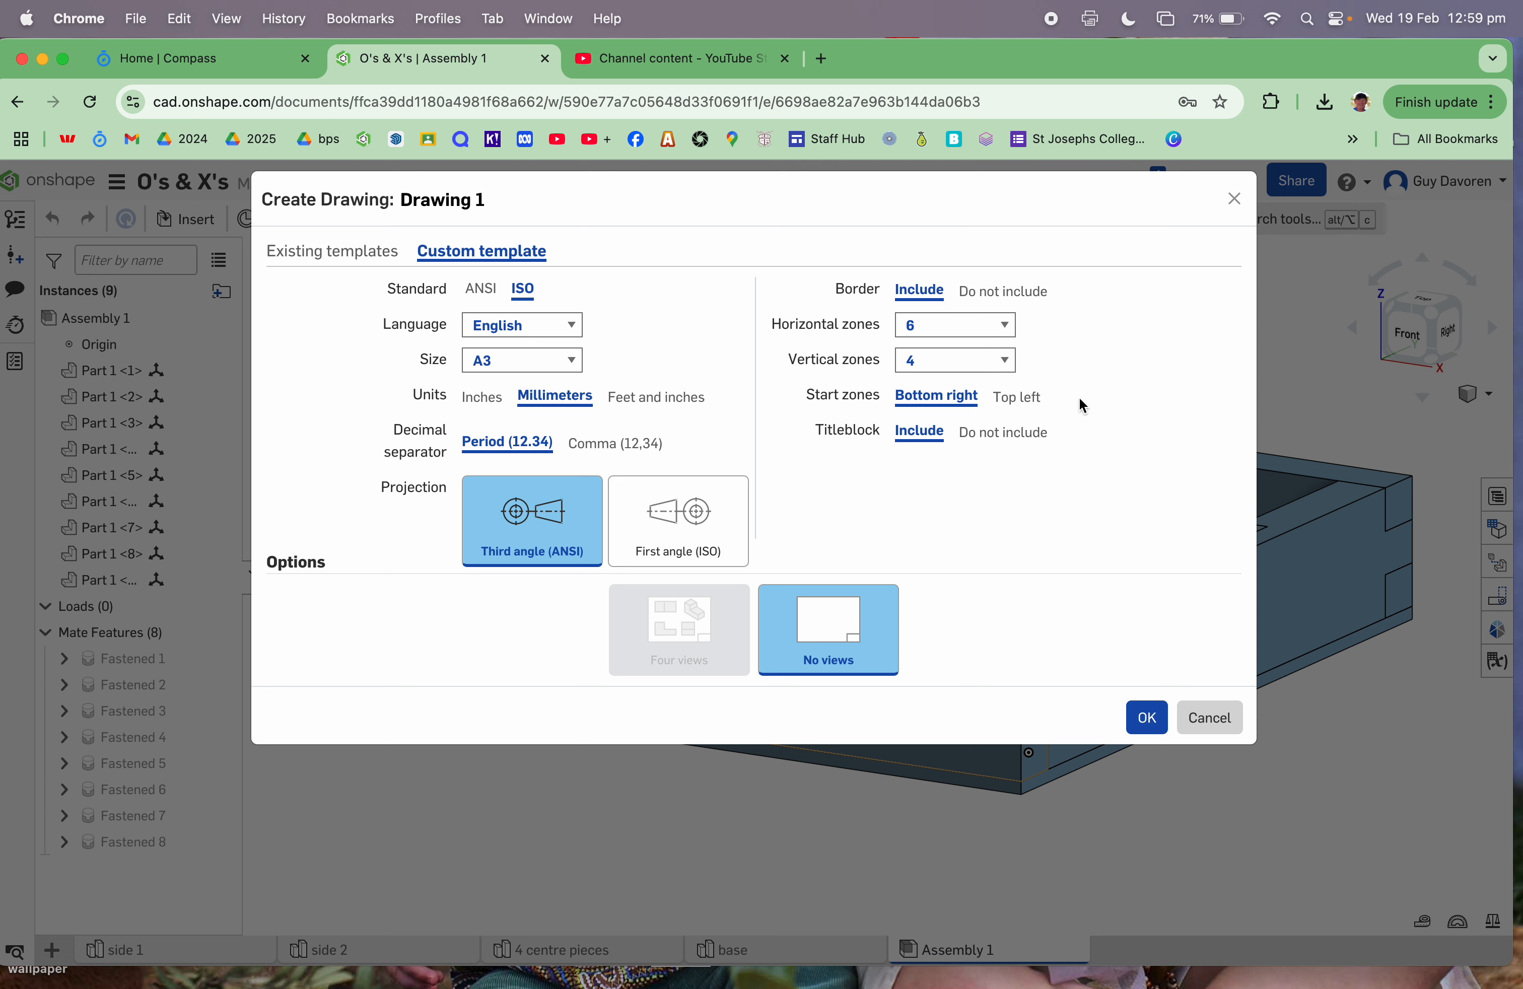
{"action": "left_click", "coordinate": [1005, 439]}
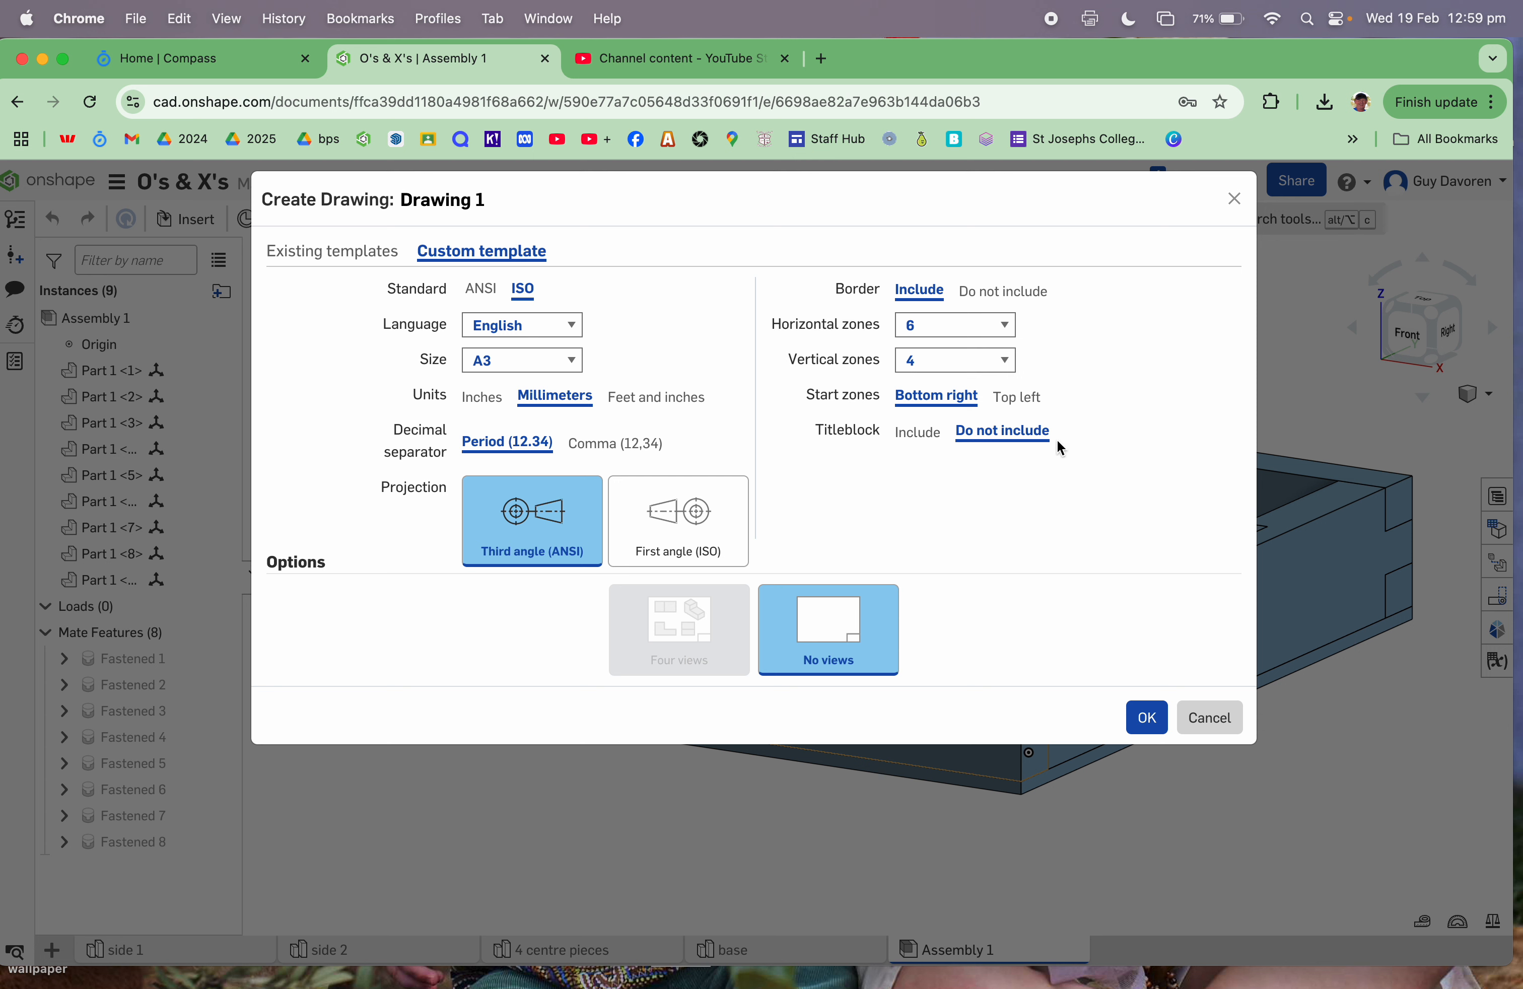
{"action": "left_click", "coordinate": [1148, 720]}
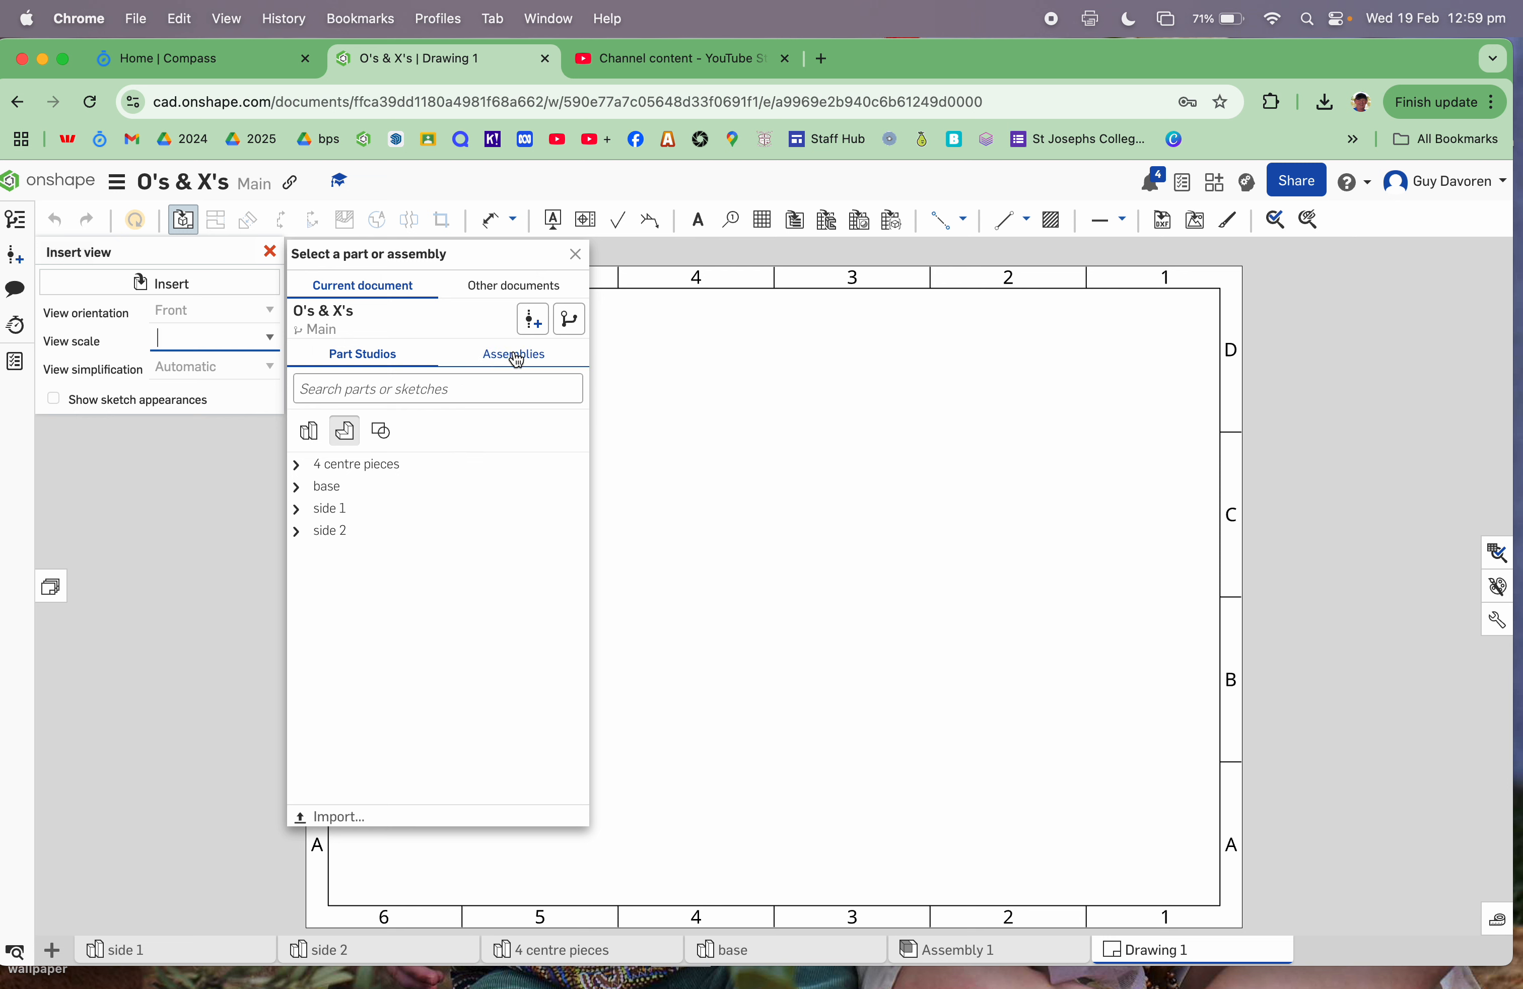
Step: Insert Assembly 1 at 1:2 scale as a front view in the sheet's lower left
{"action": "left_click", "coordinate": [518, 357]}
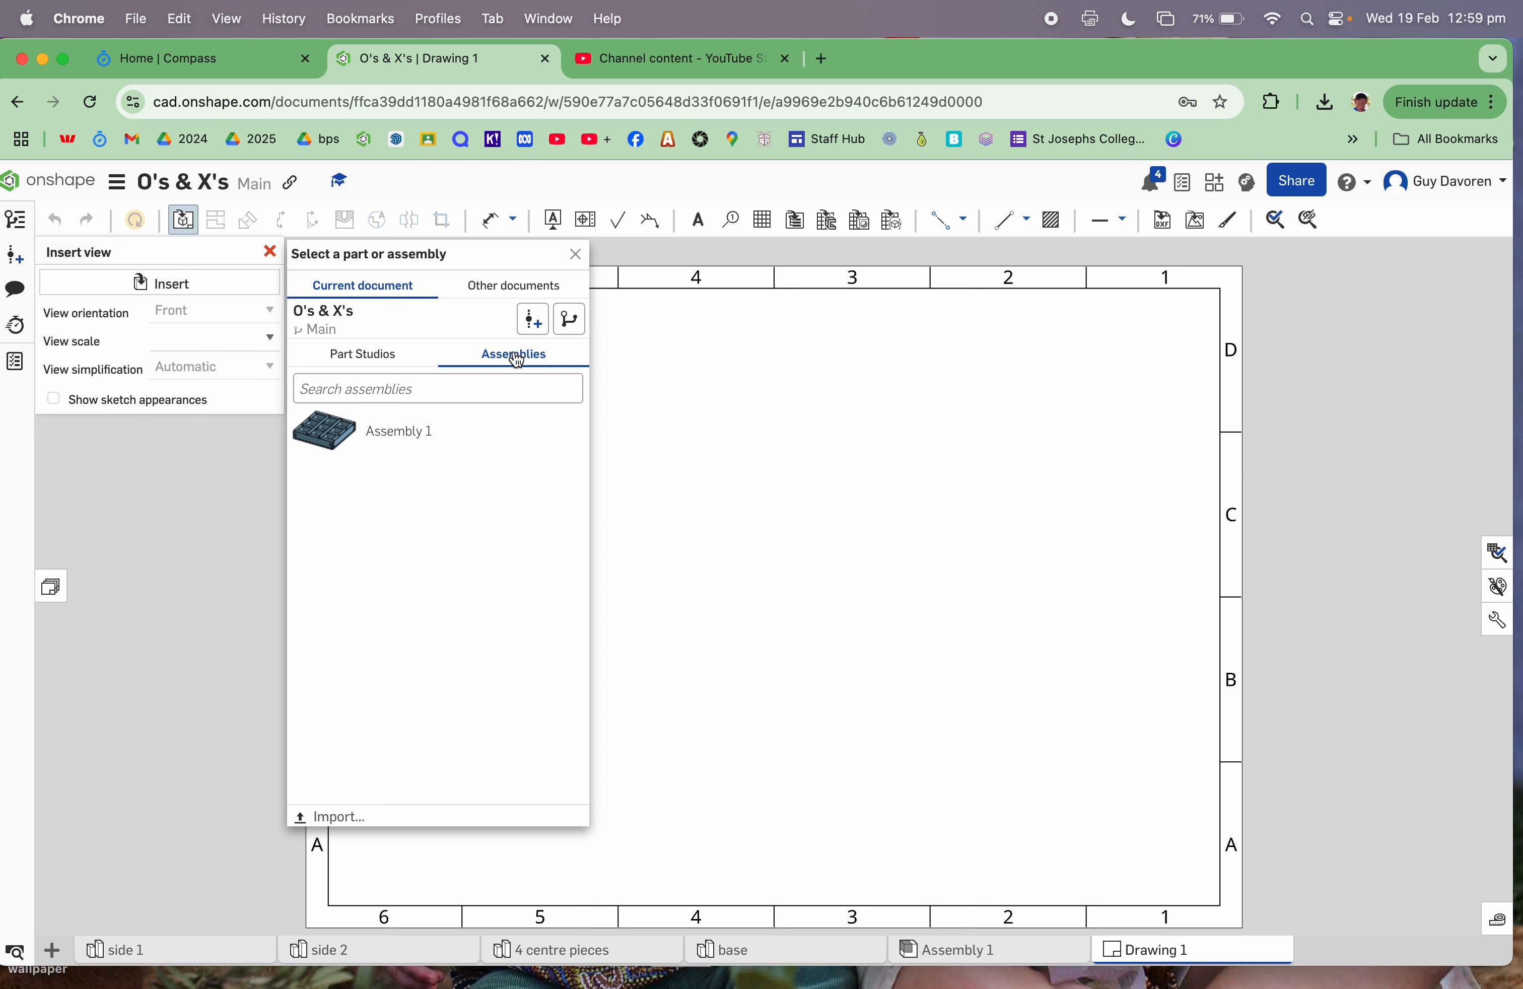
{"action": "left_click", "coordinate": [325, 442]}
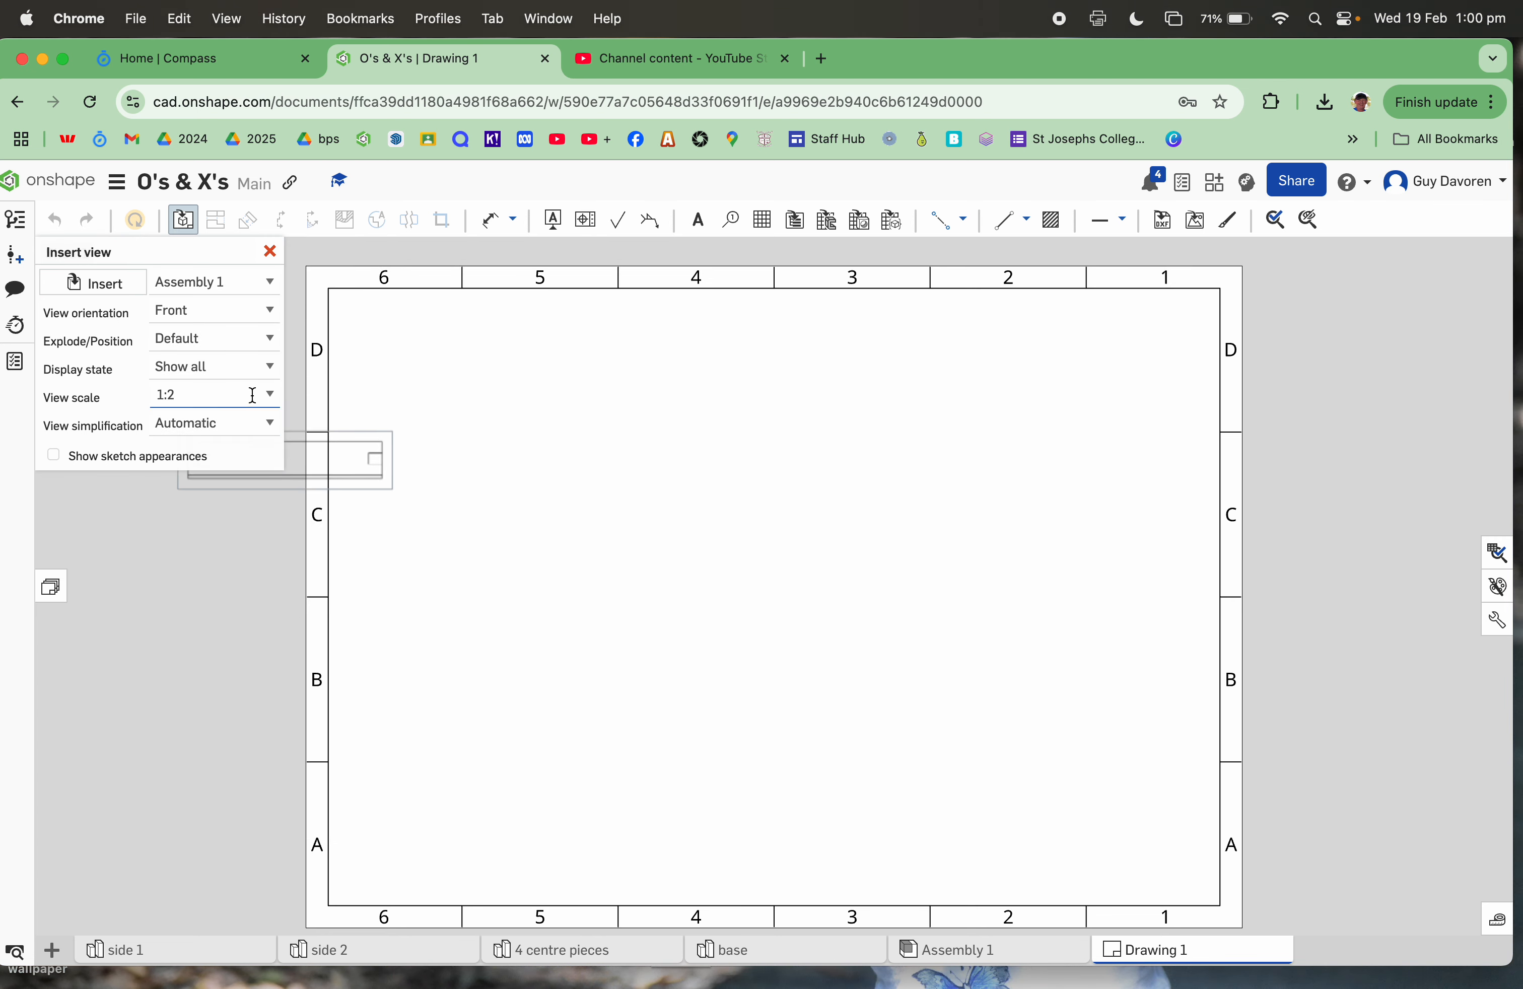
{"action": "left_click", "coordinate": [275, 397]}
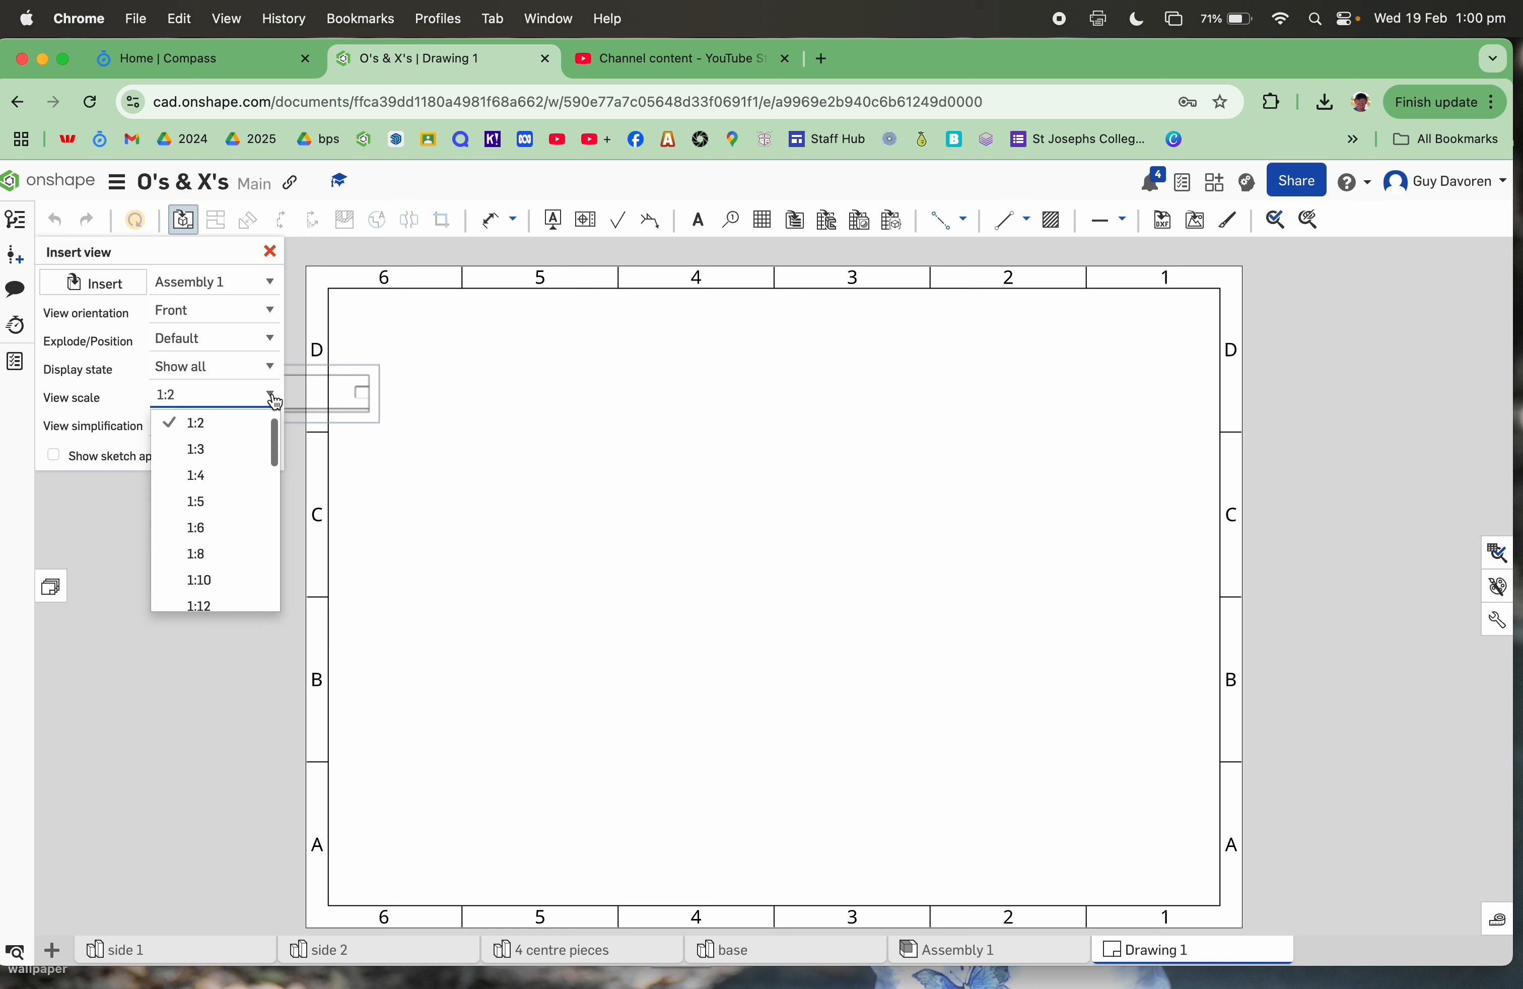
{"action": "left_click", "coordinate": [262, 445]}
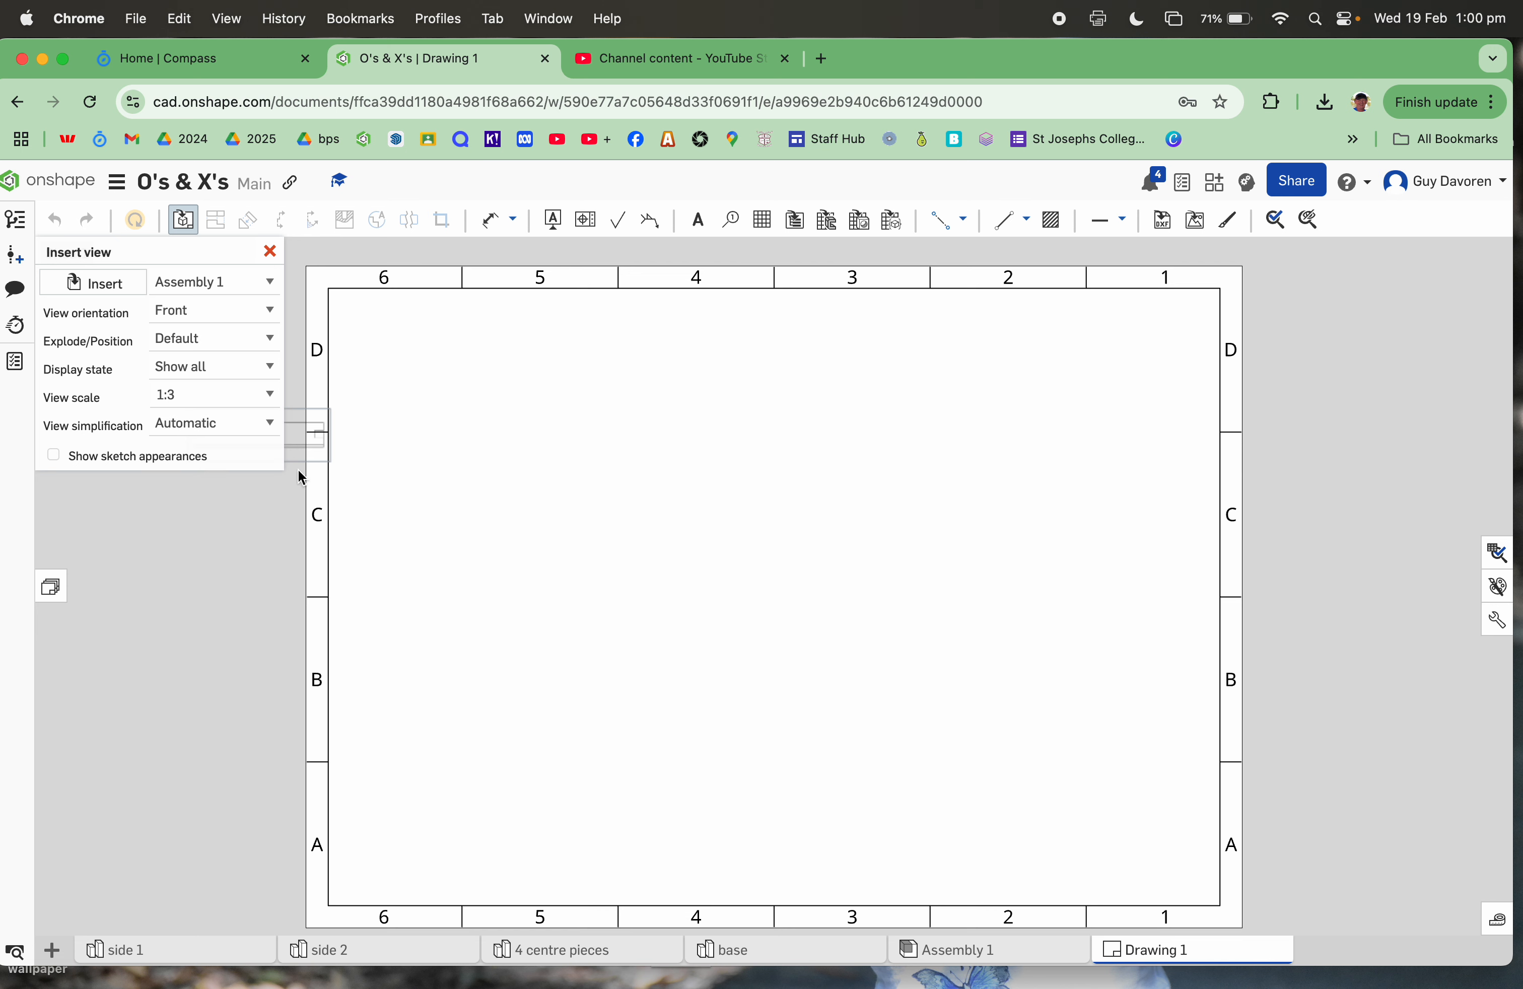
{"action": "left_click", "coordinate": [275, 397]}
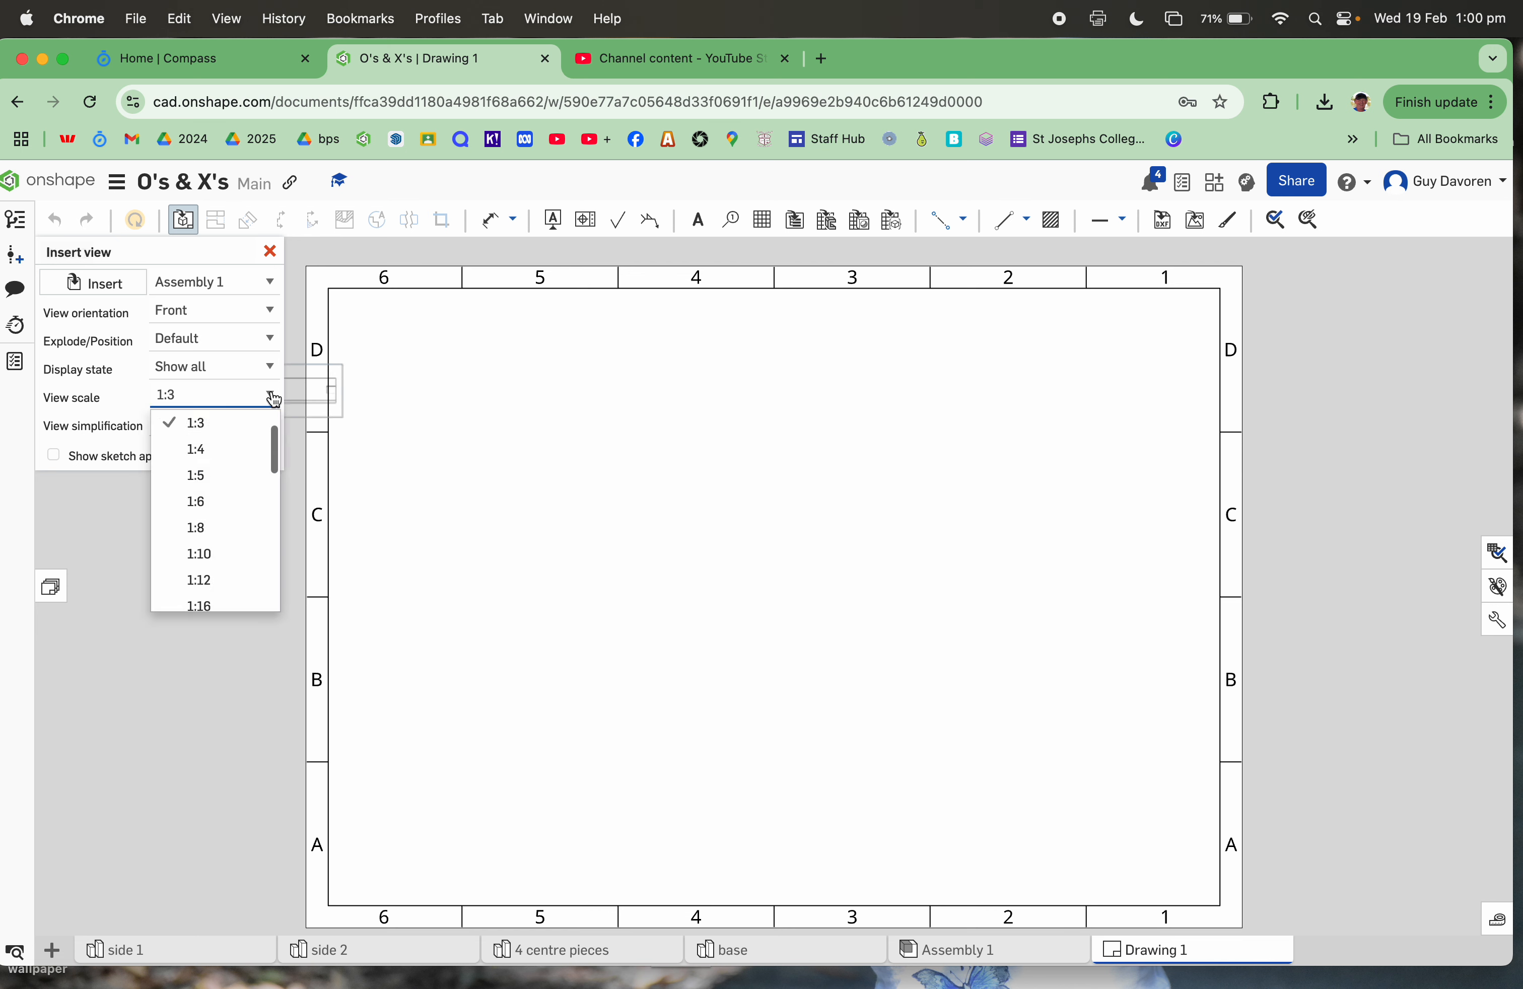
{"action": "scroll", "coordinate": [233, 440], "scroll_direction": "up", "scroll_amount": 3}
{"action": "left_click", "coordinate": [231, 425]}
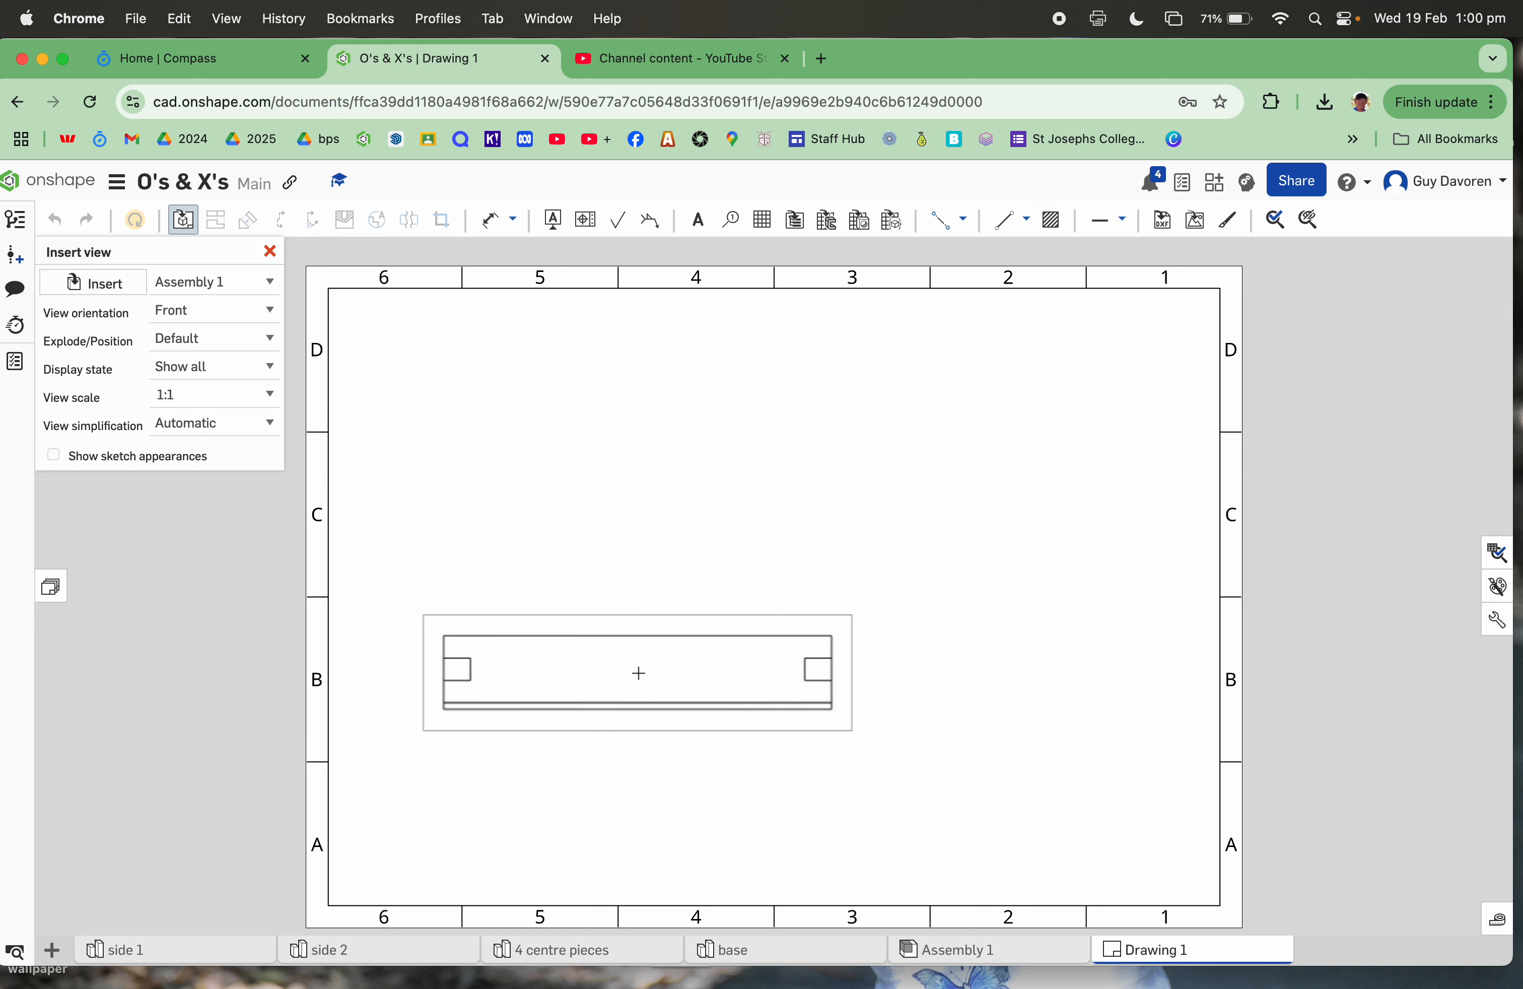
{"action": "left_click", "coordinate": [275, 397]}
{"action": "left_click", "coordinate": [234, 450]}
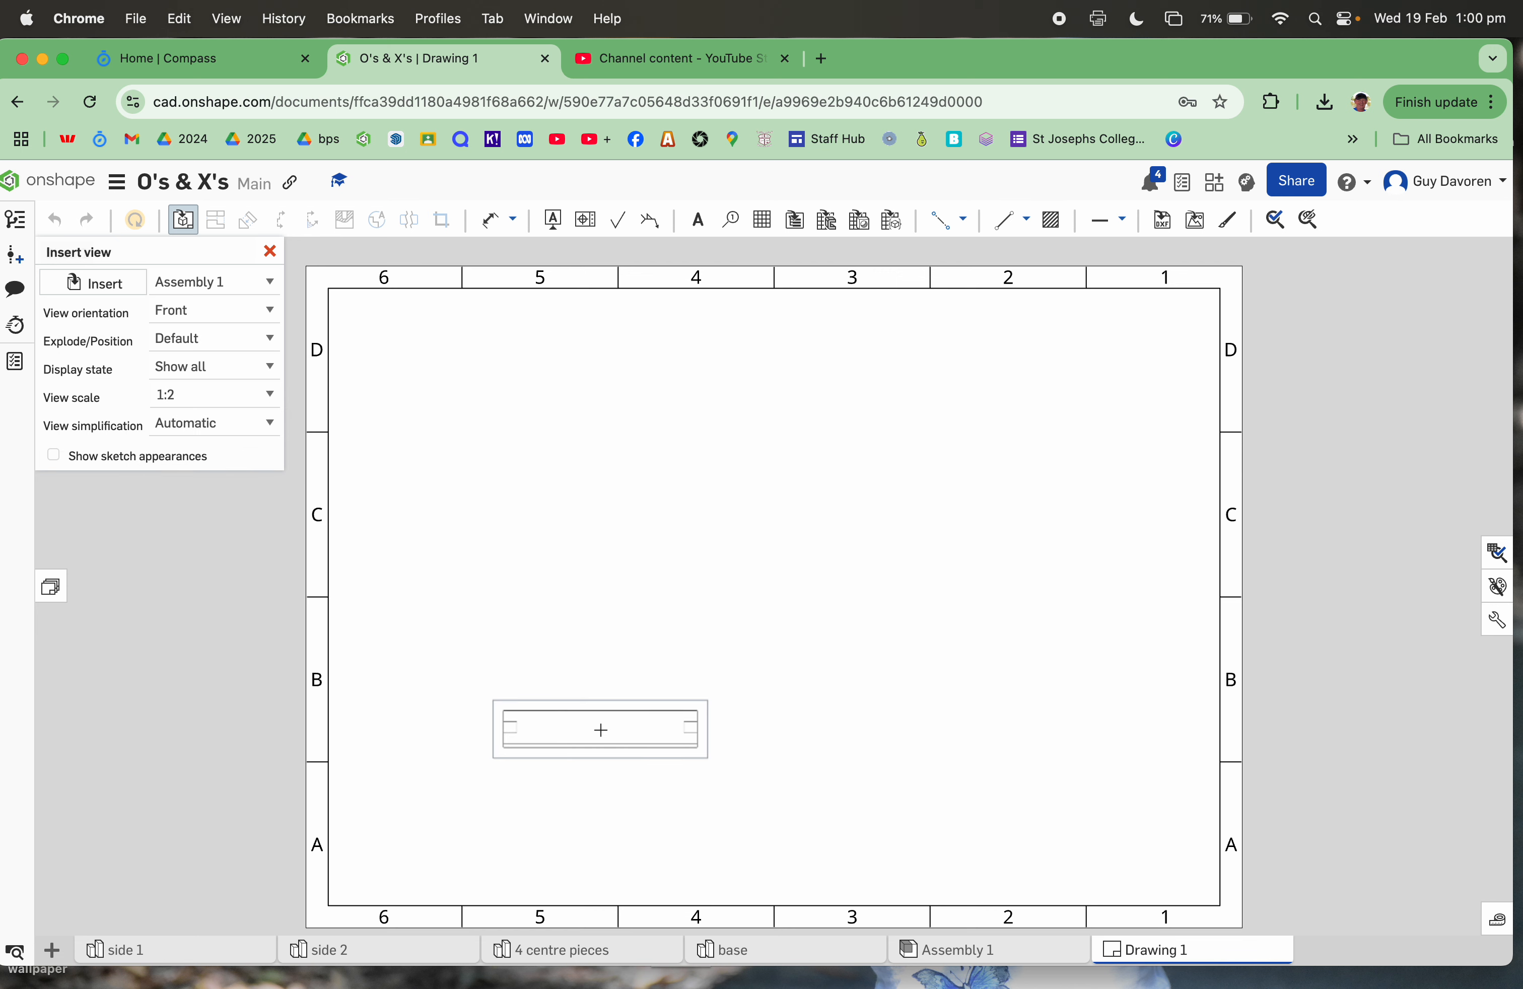
{"action": "left_click", "coordinate": [601, 730]}
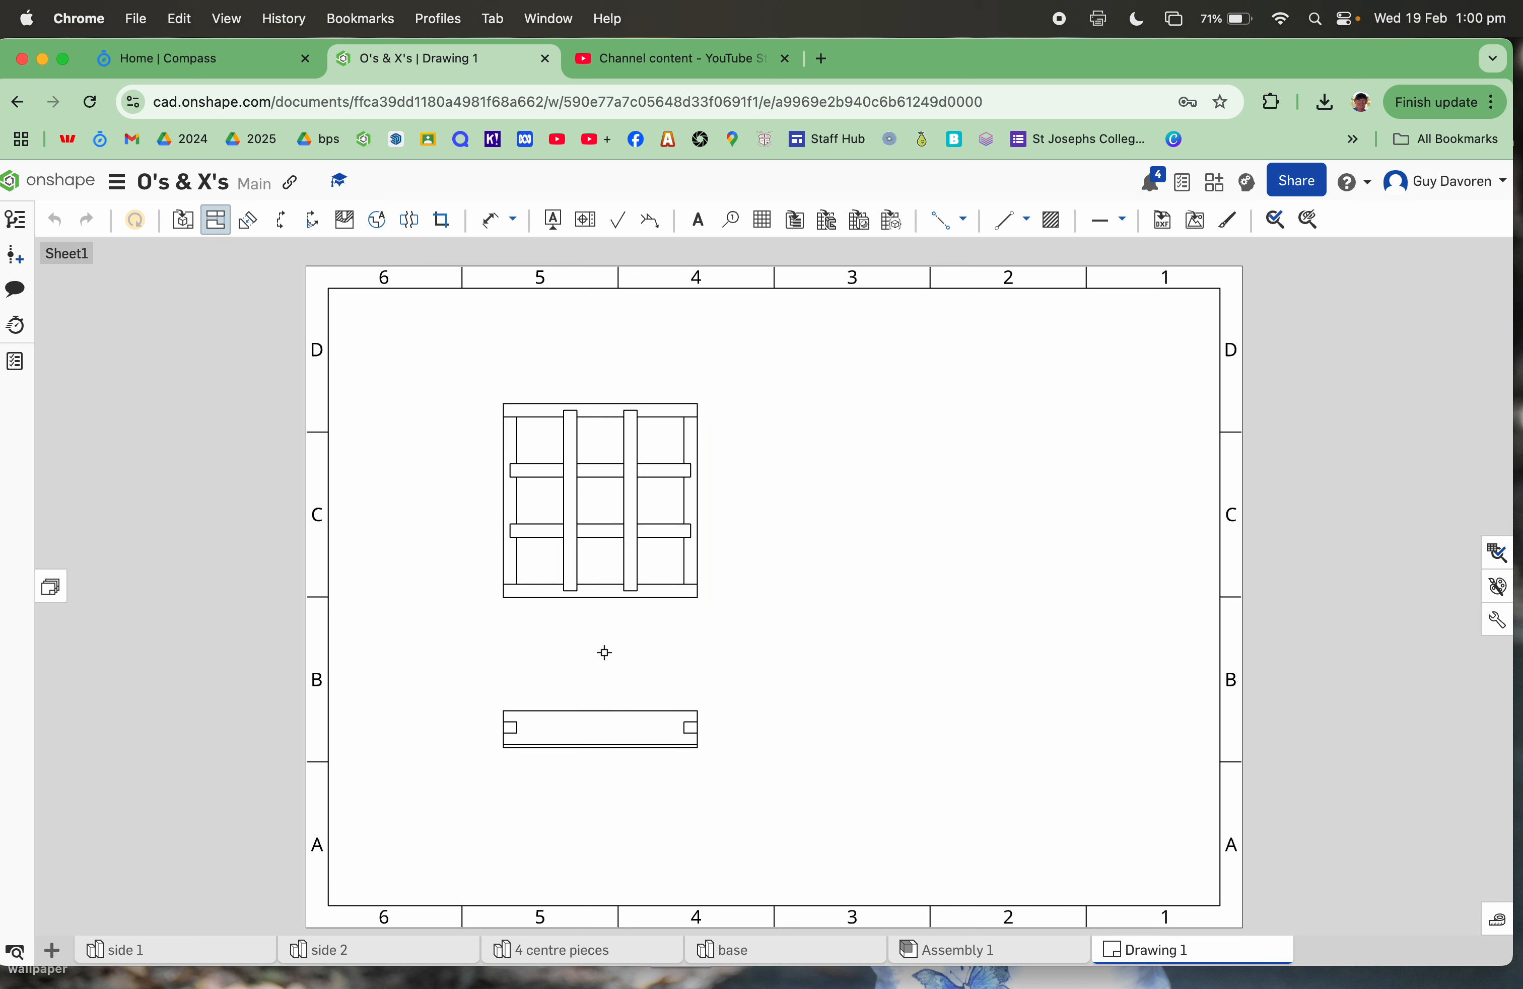
Step: Project a side view right of the front view and an isometric view at the top right
{"action": "left_click", "coordinate": [602, 736]}
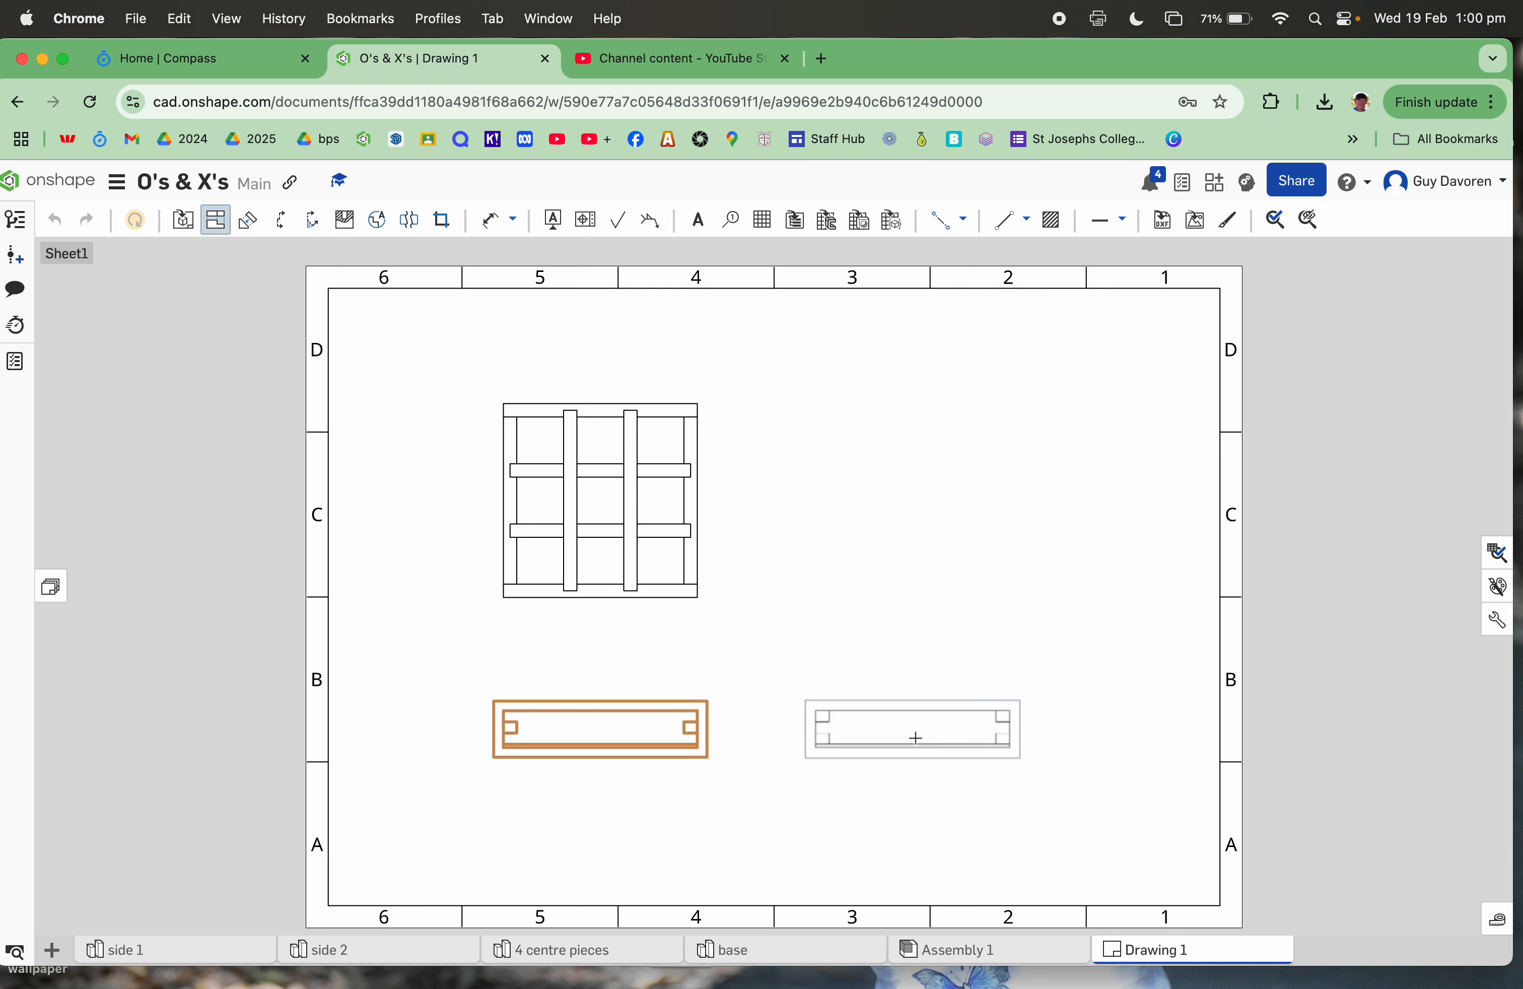
{"action": "left_click", "coordinate": [916, 739]}
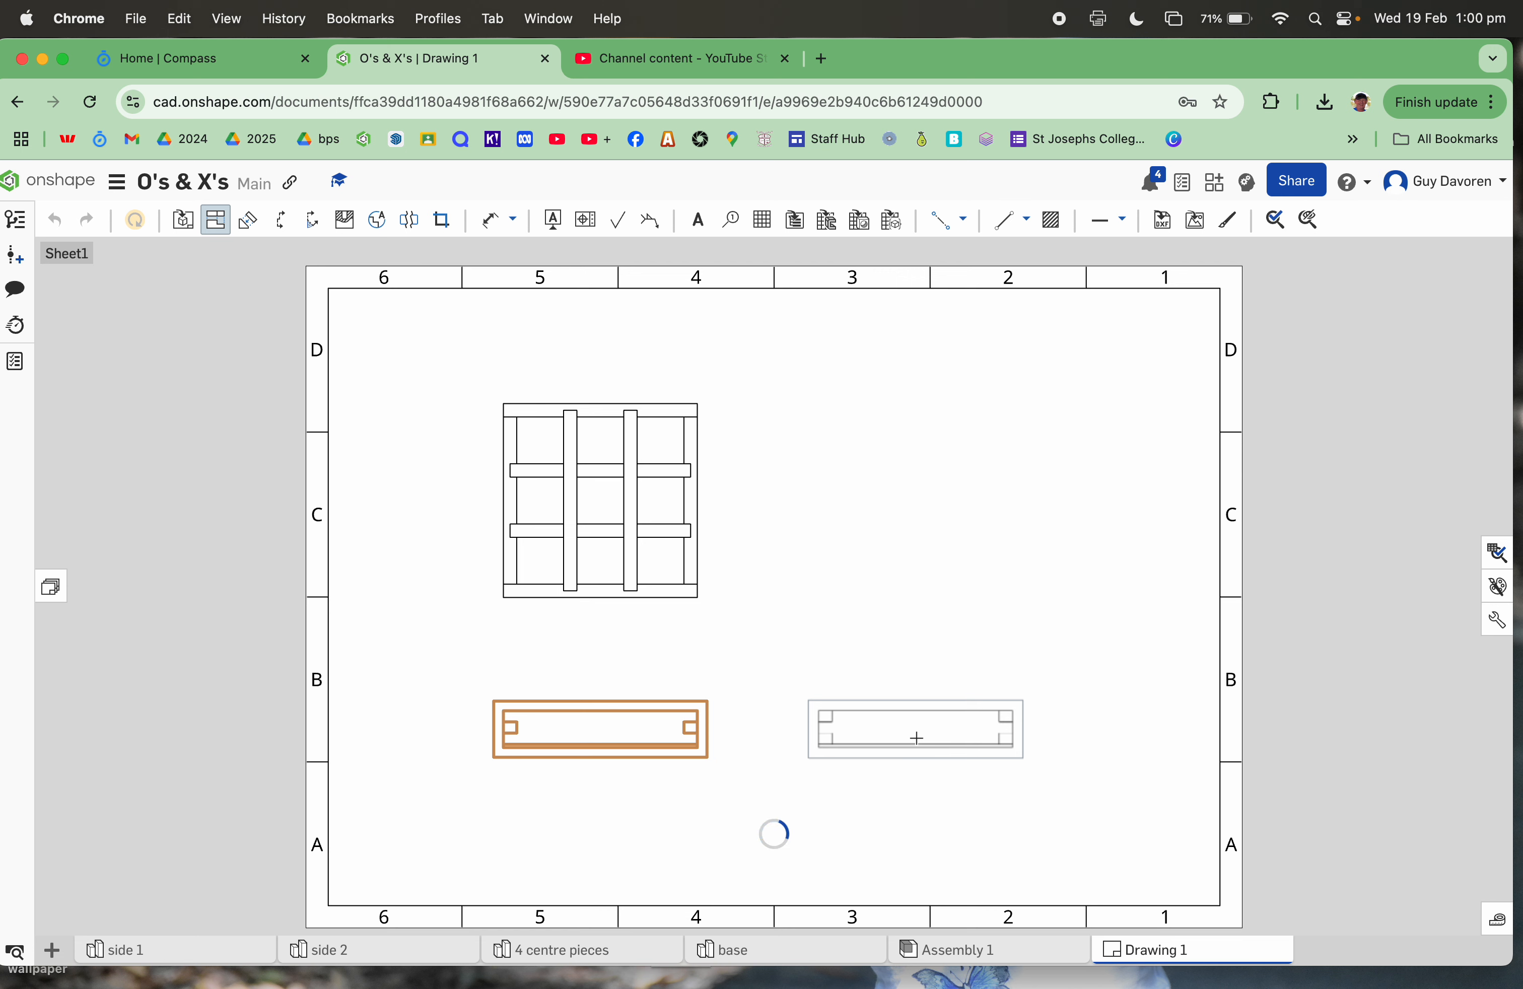
{"action": "left_click", "coordinate": [596, 737]}
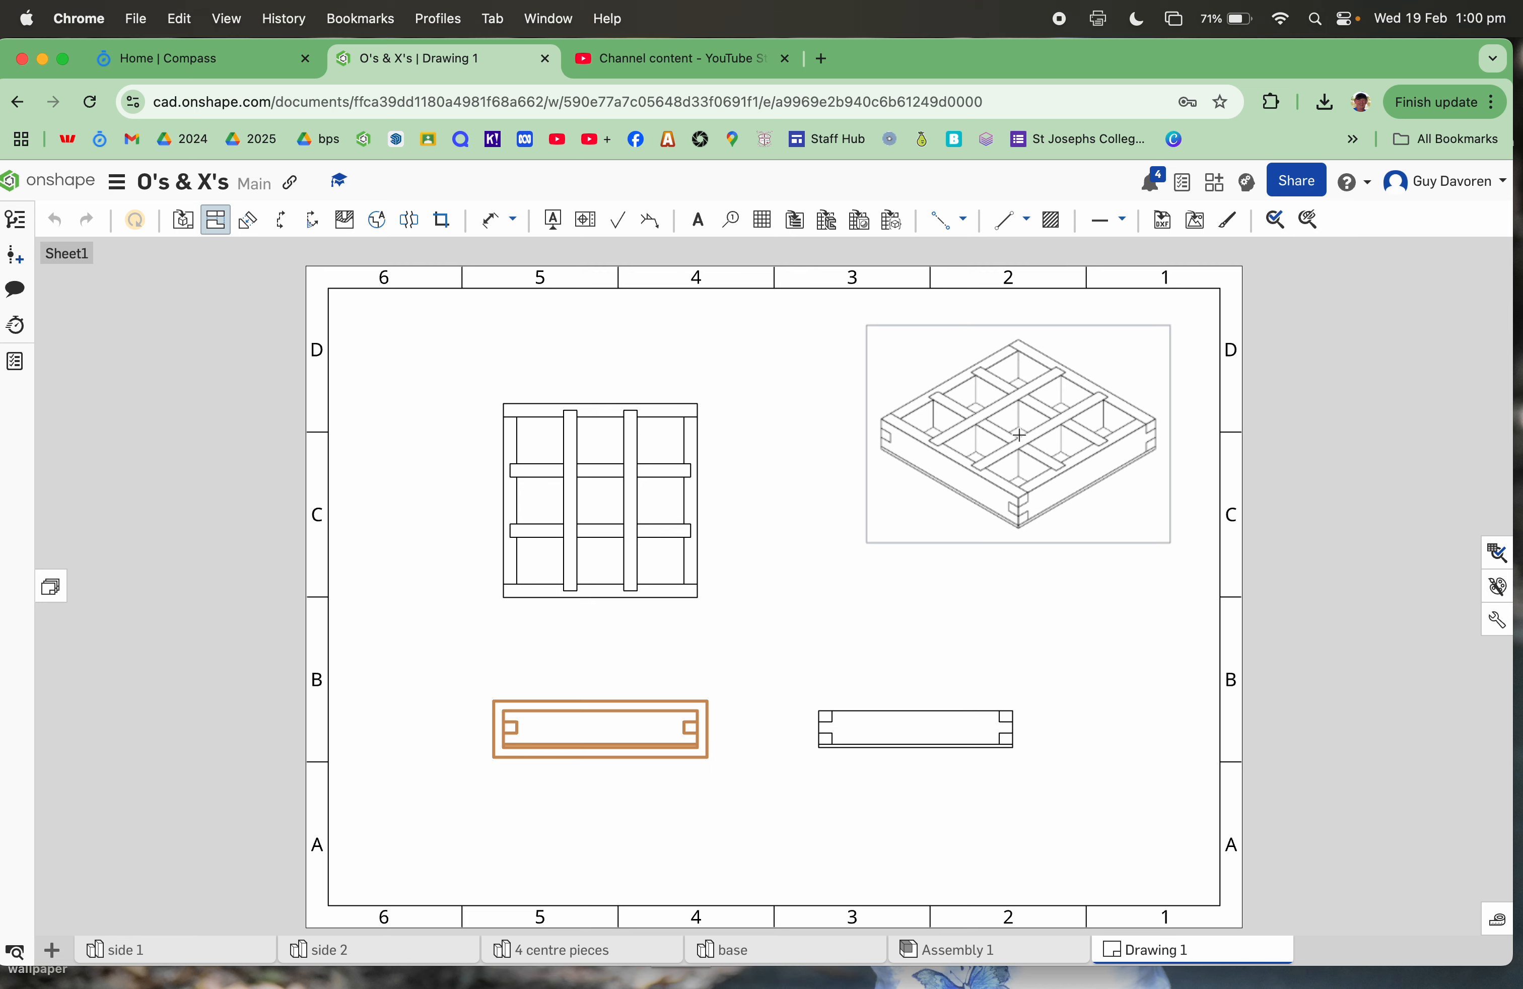
{"action": "left_click", "coordinate": [1022, 434]}
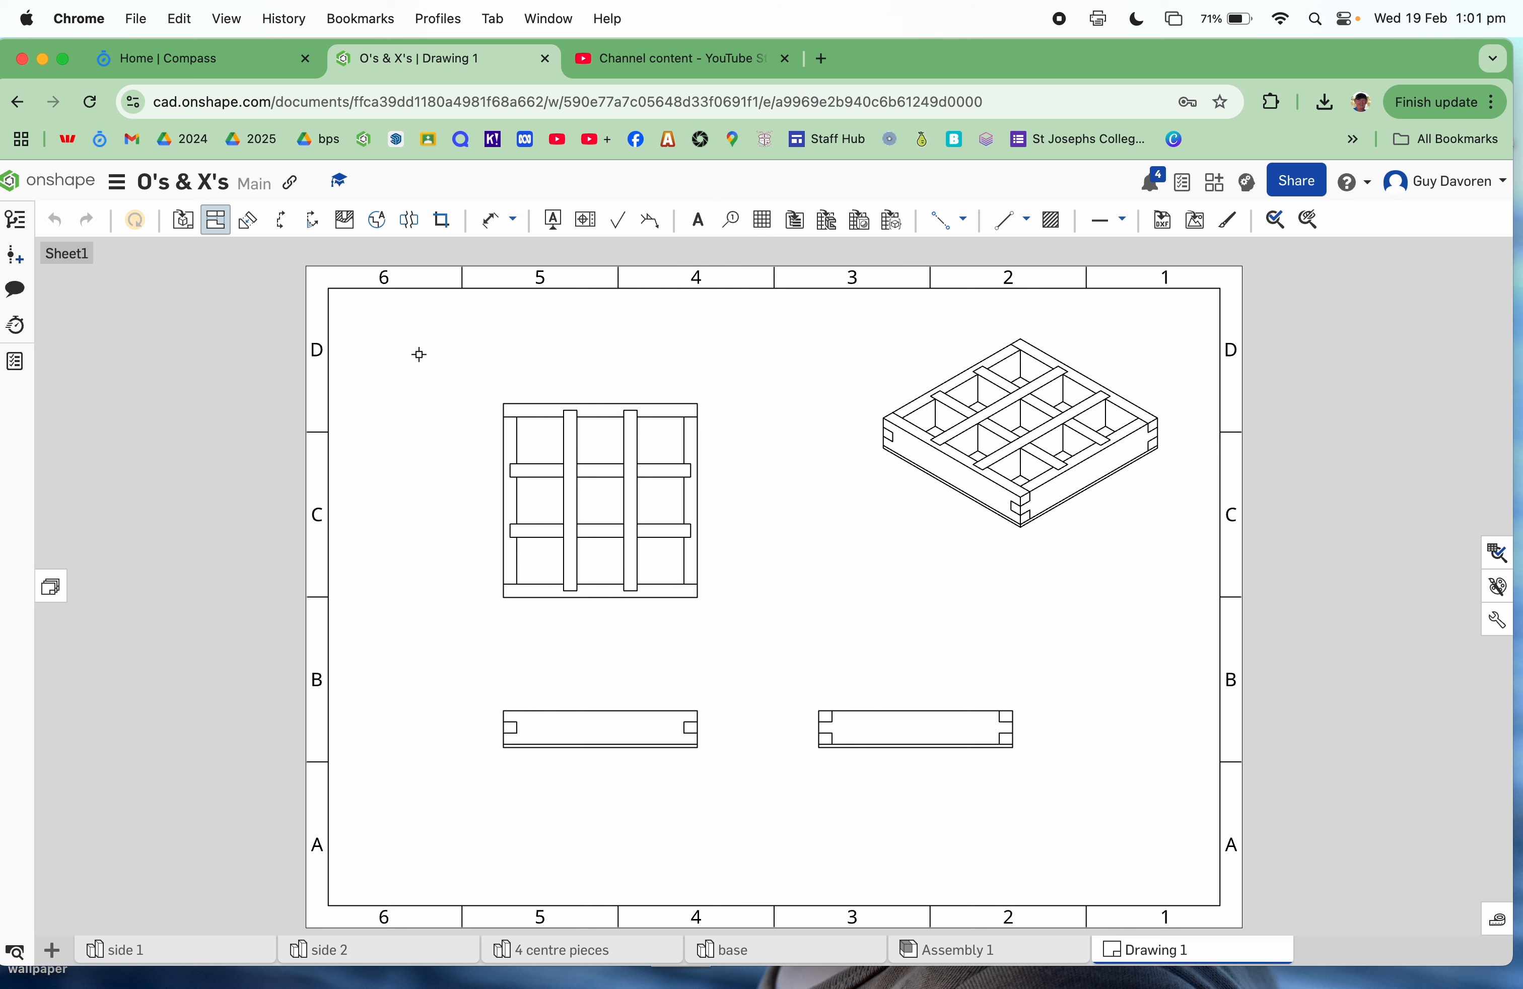
Step: Add a 174 width dimension above the top view, then bring up Drawing properties
{"action": "left_click", "coordinate": [495, 226]}
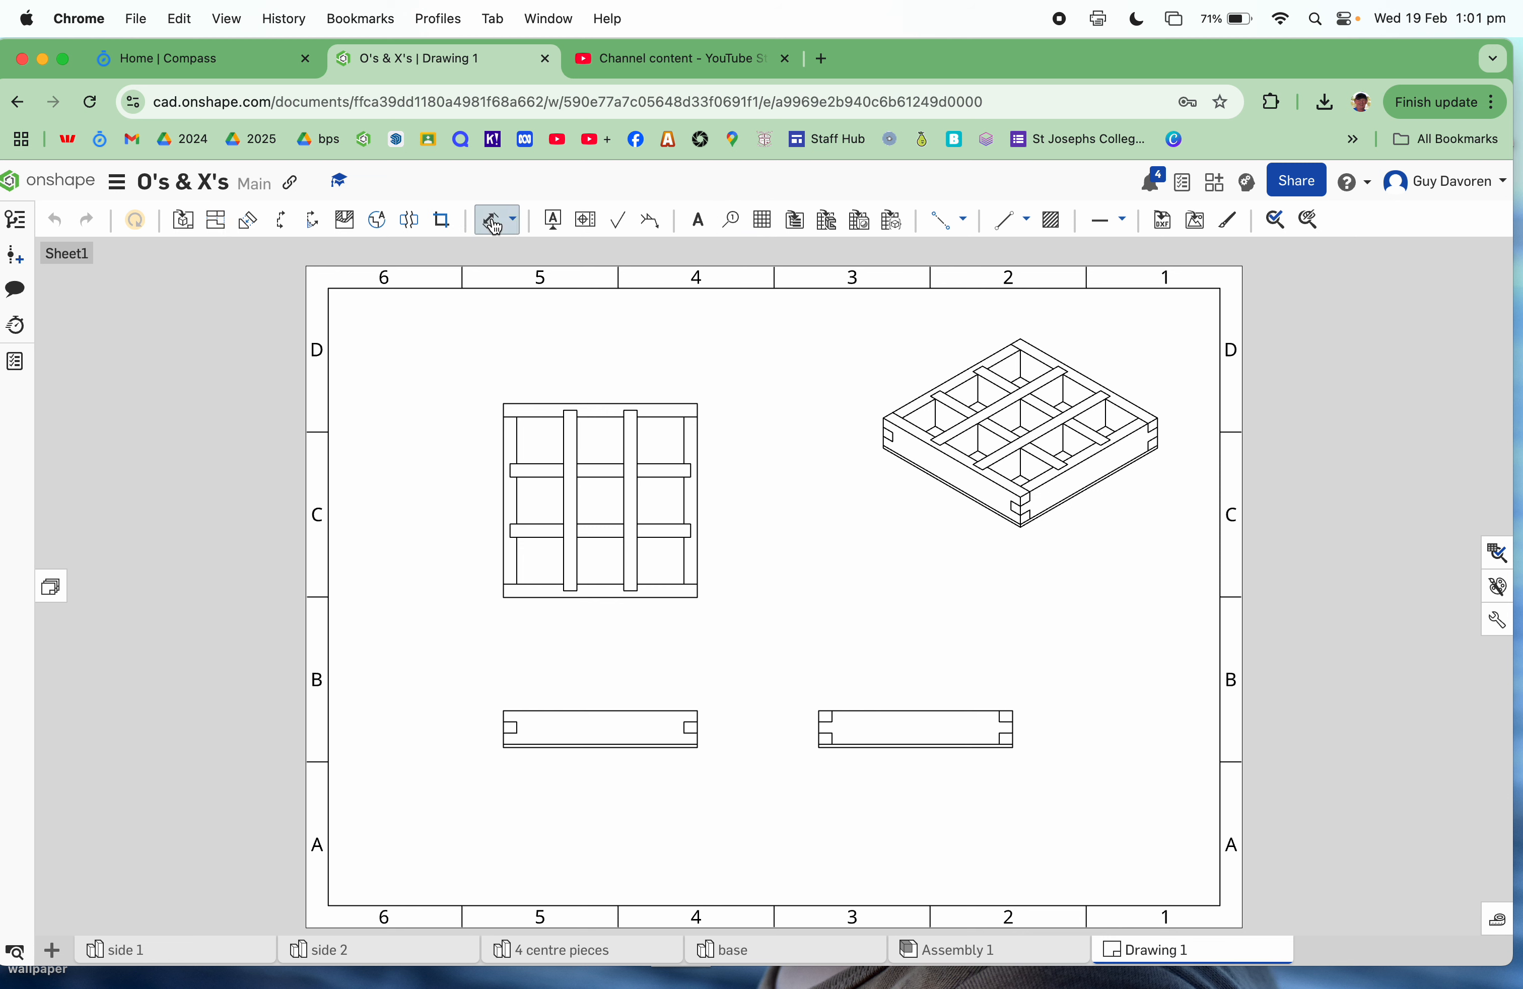
{"action": "left_click", "coordinate": [504, 404]}
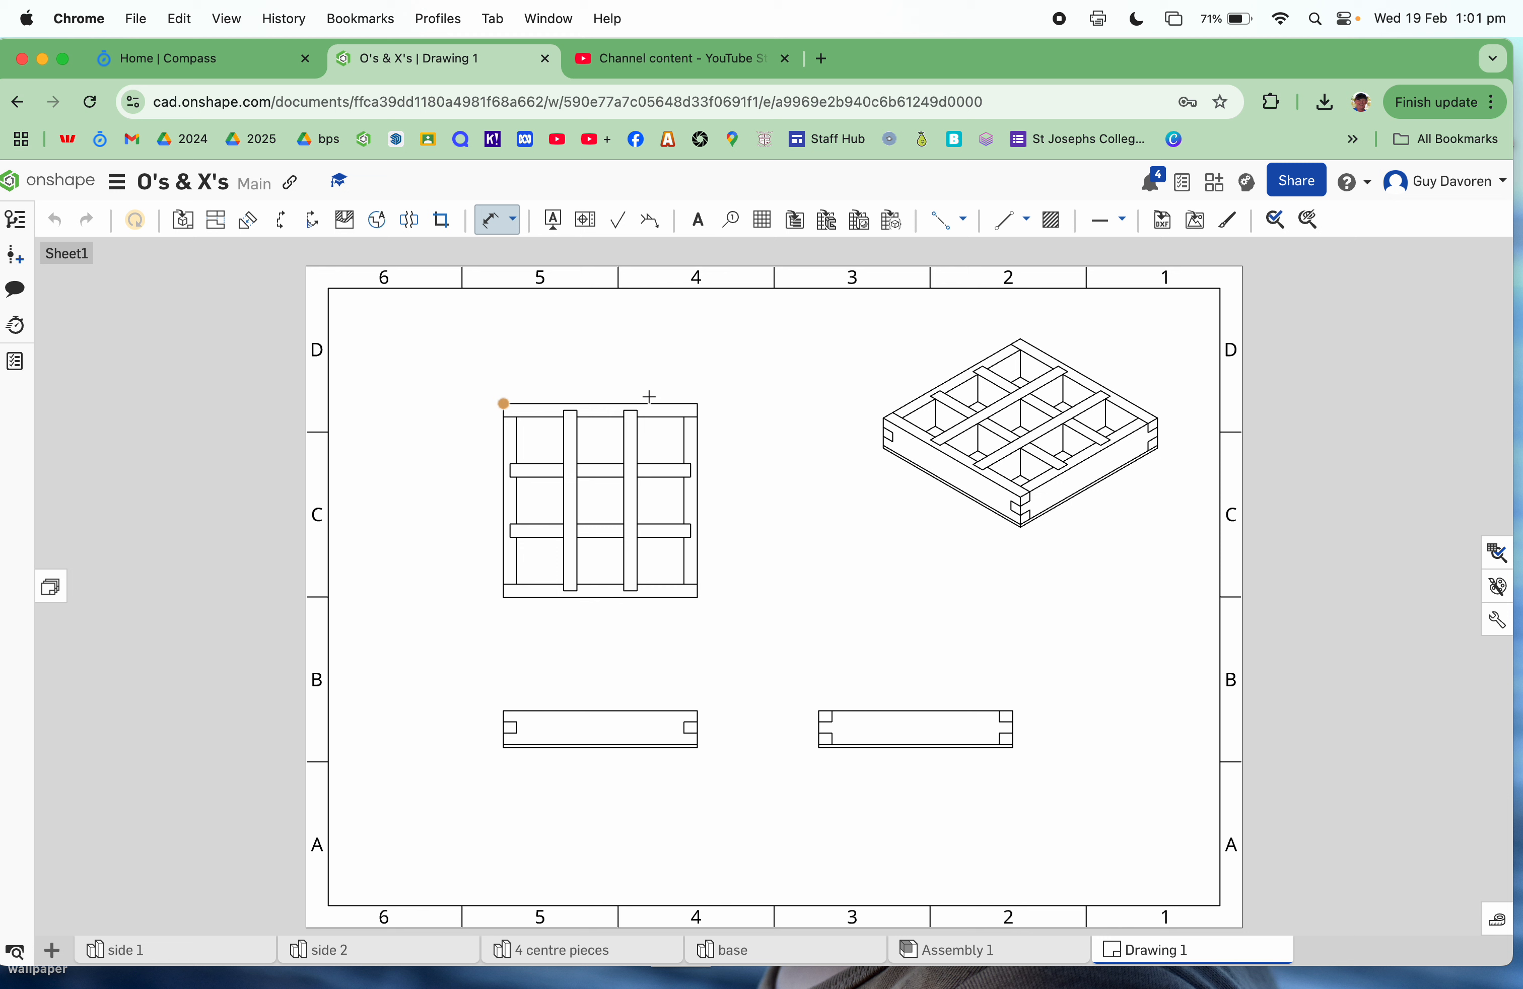
{"action": "left_click", "coordinate": [700, 404]}
{"action": "left_click", "coordinate": [602, 385]}
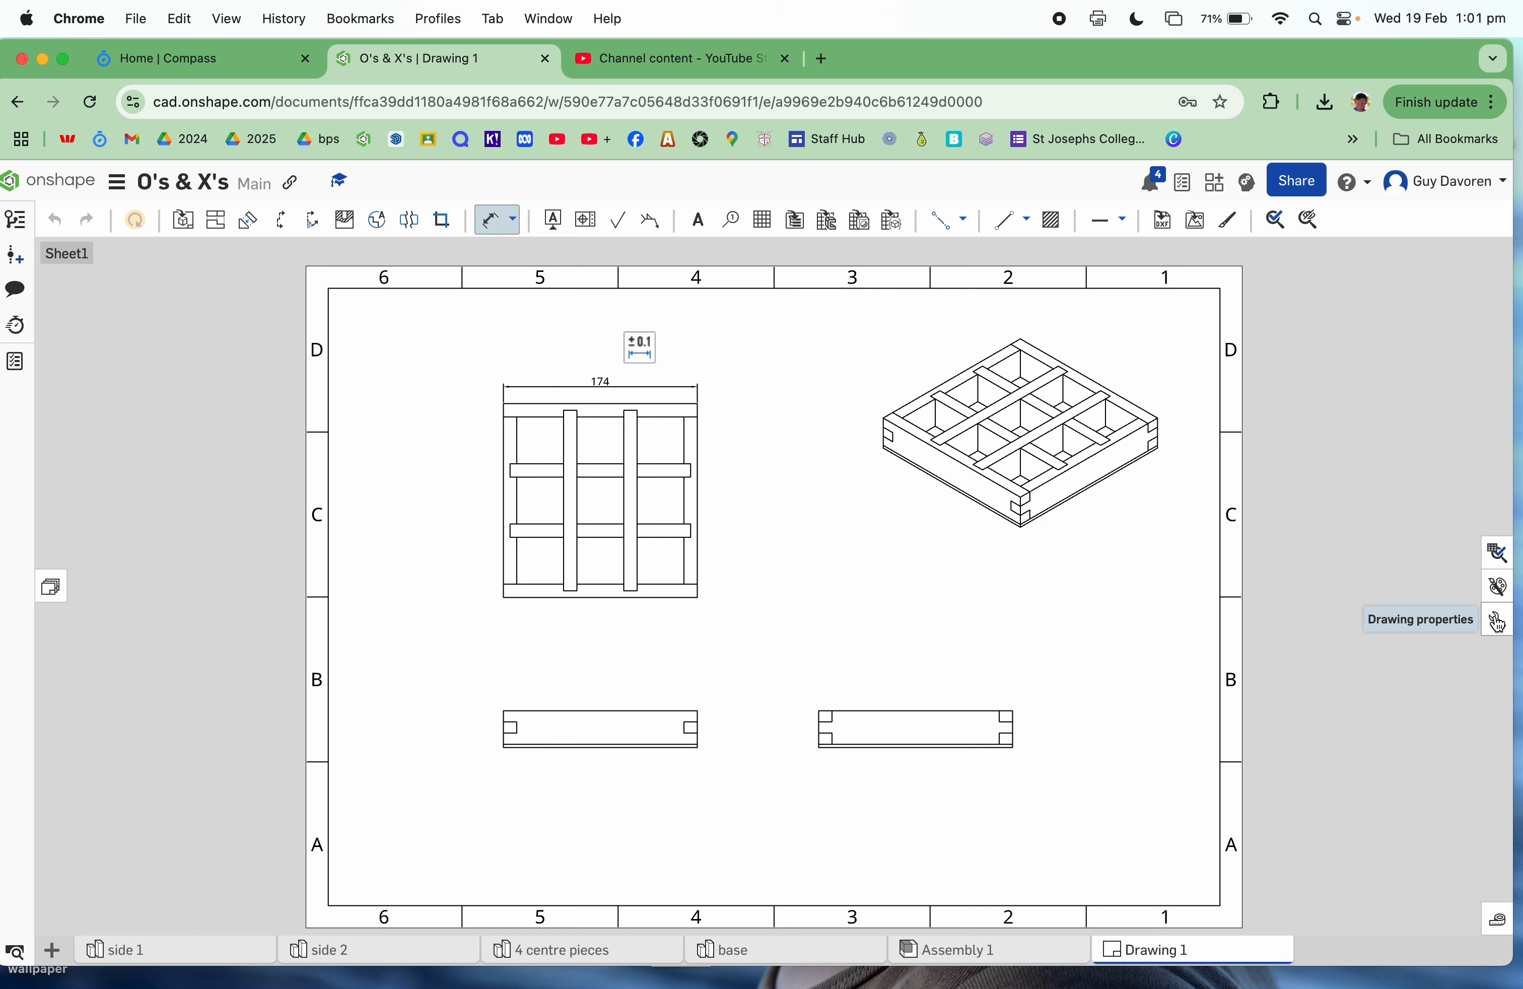
{"action": "left_click", "coordinate": [1499, 623]}
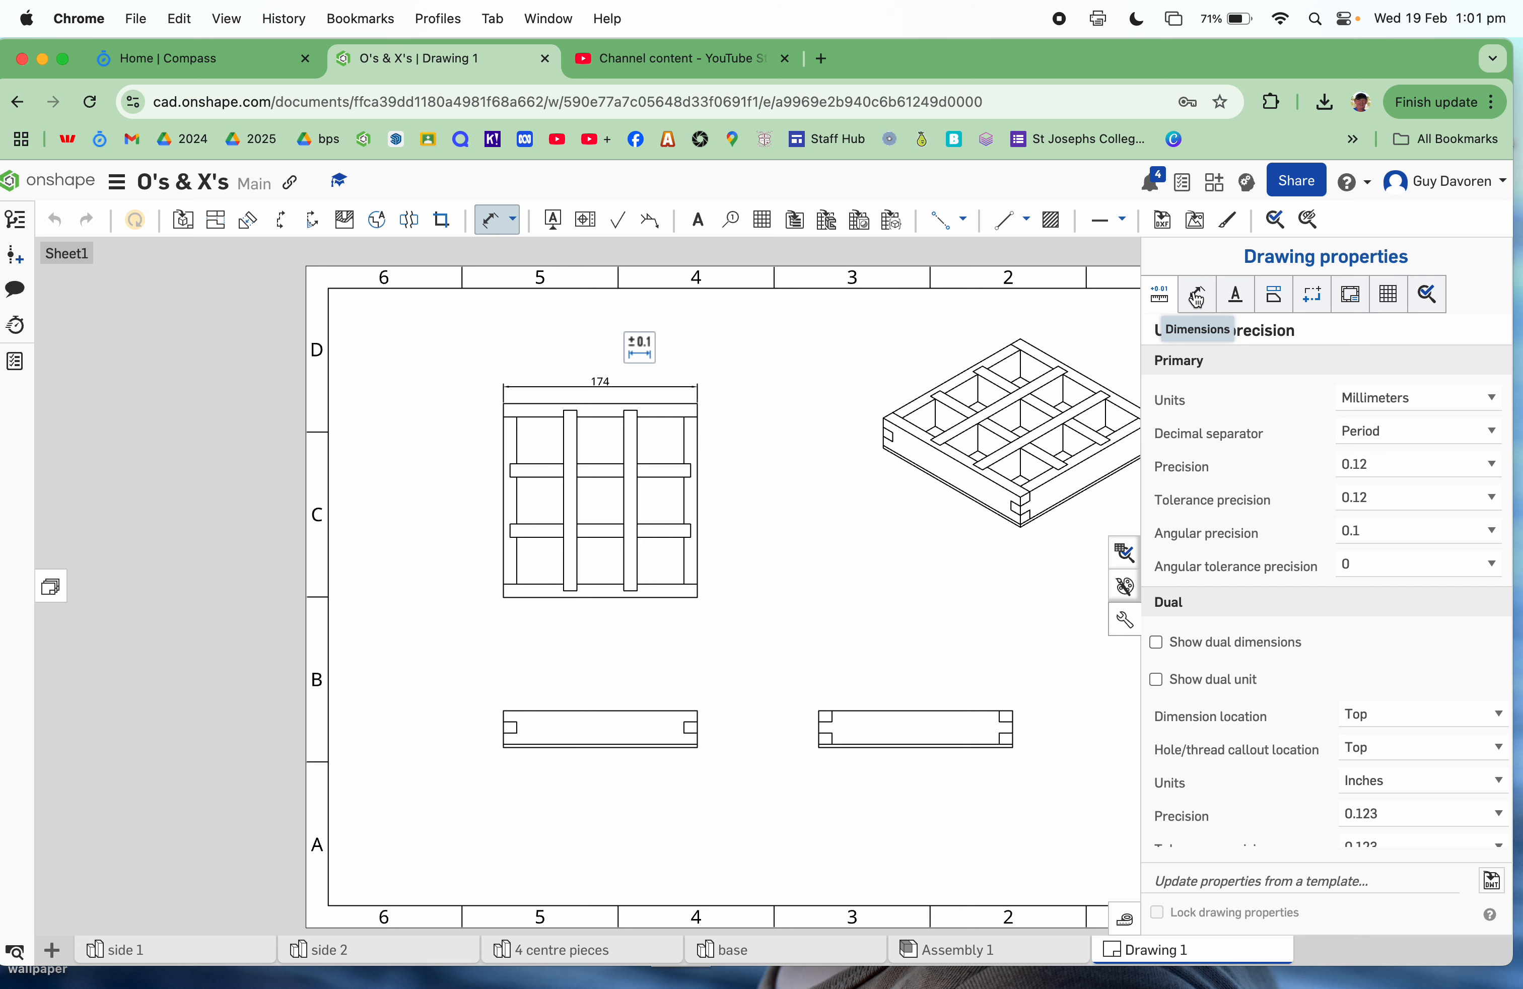
Step: Change the Dimensions colour in Drawing properties to light green 83BC68
{"action": "left_click", "coordinate": [1197, 296]}
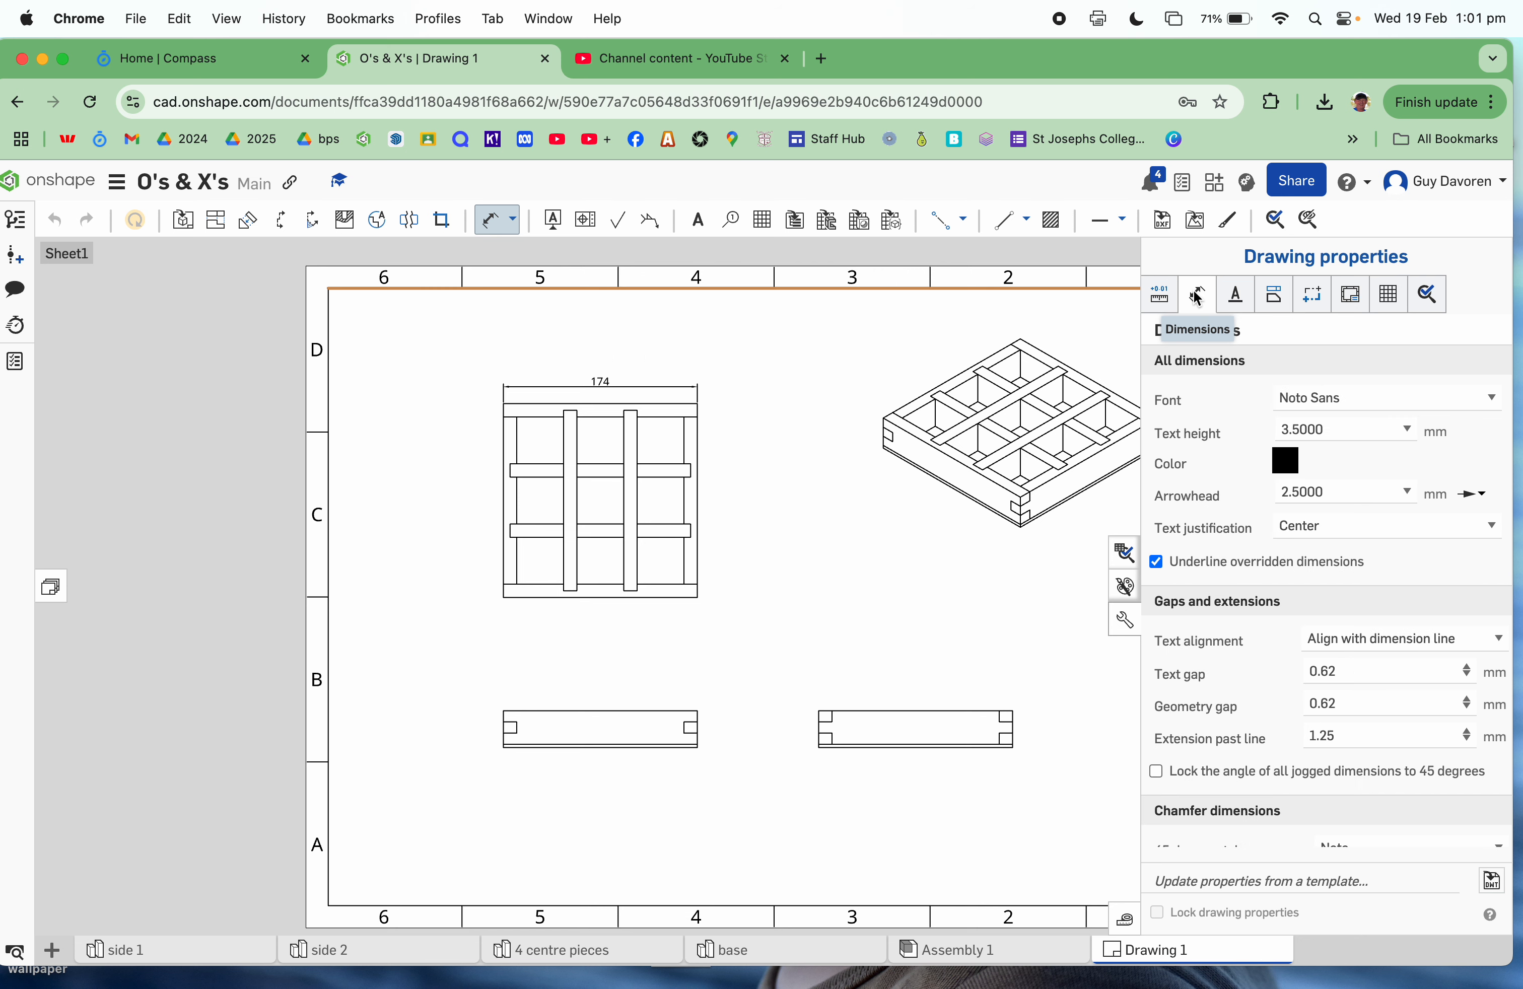
{"action": "left_click", "coordinate": [1286, 461]}
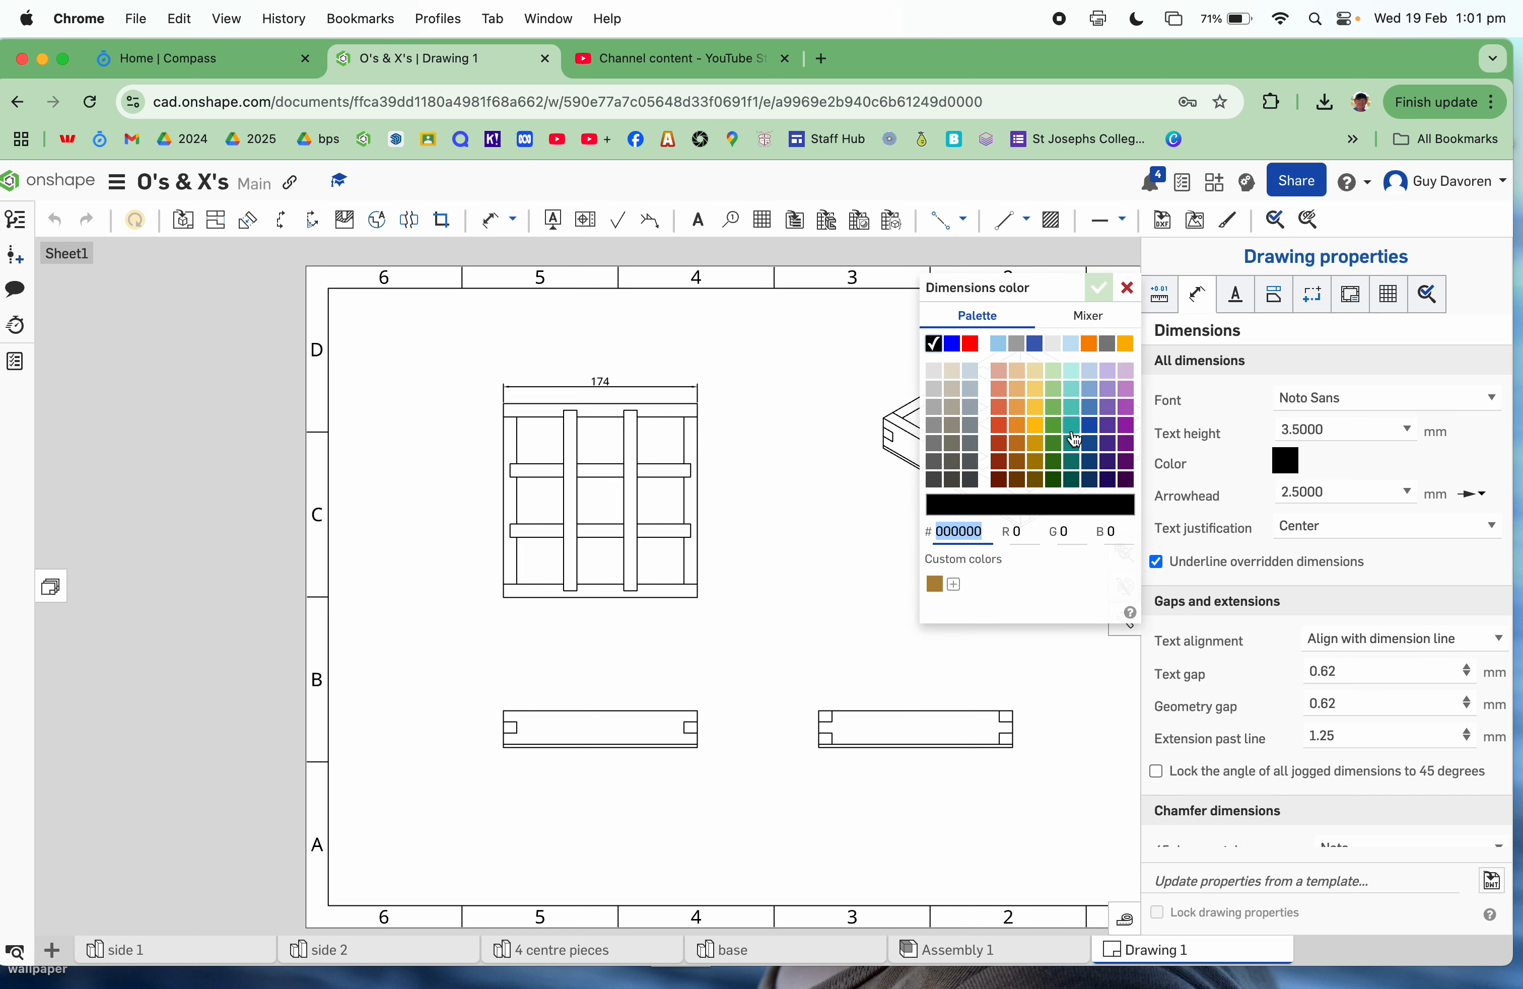
{"action": "left_click", "coordinate": [1056, 411]}
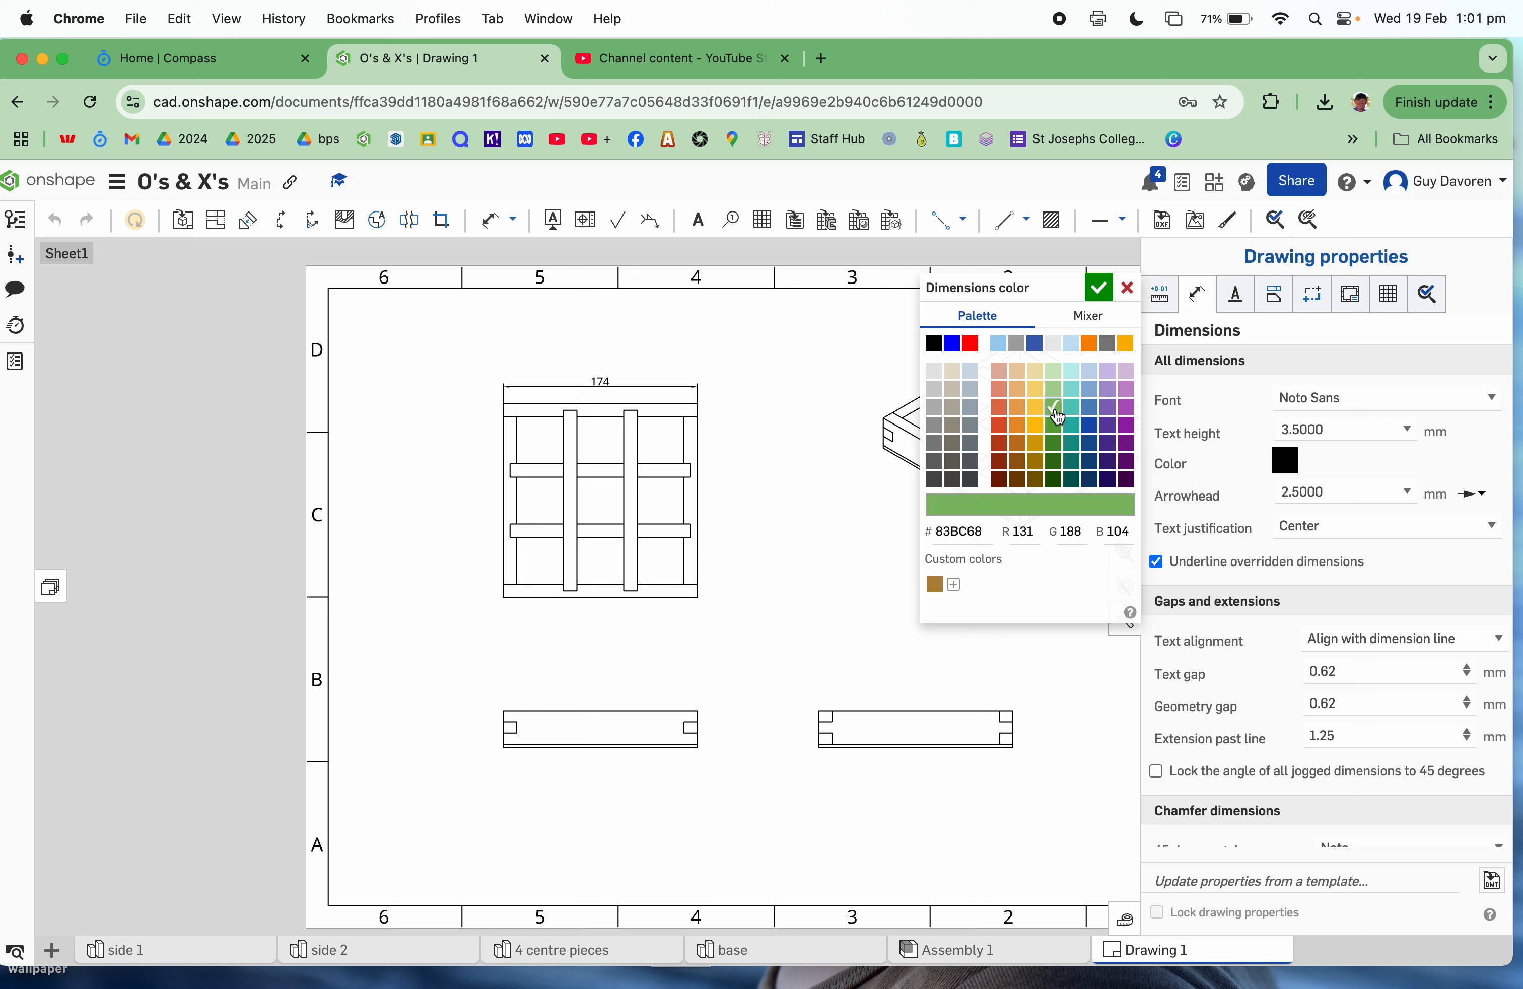
{"action": "left_click", "coordinate": [1099, 288]}
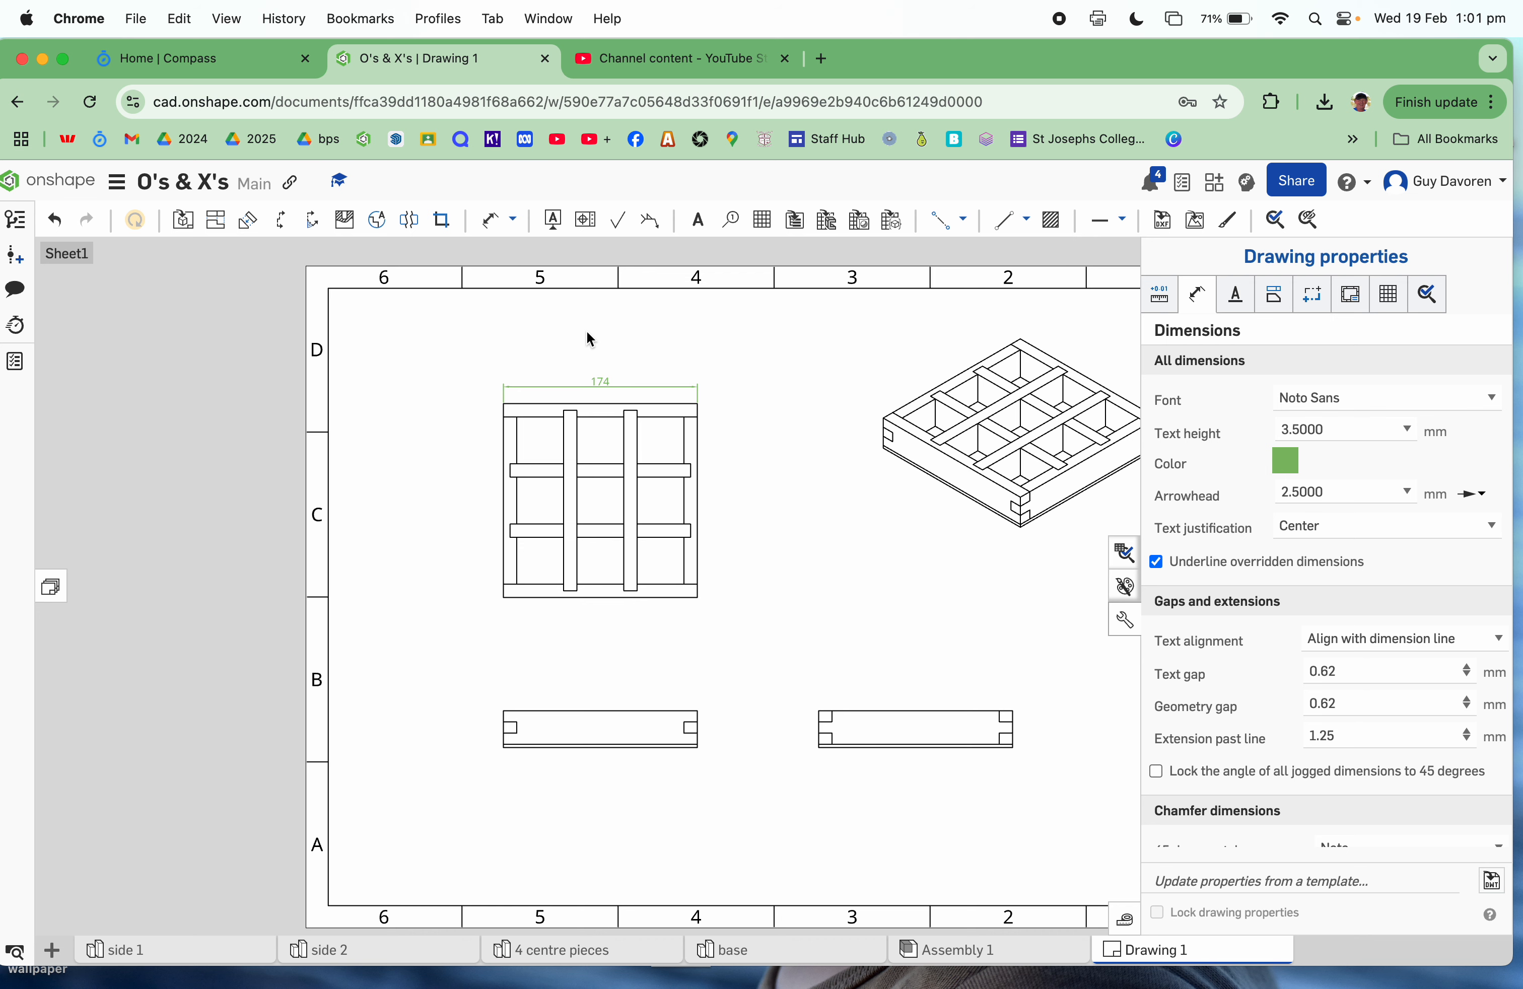
{"action": "scroll", "coordinate": [696, 750], "scroll_direction": "up", "scroll_amount": 4}
{"action": "scroll", "coordinate": [694, 747], "scroll_direction": "up", "scroll_amount": 4}
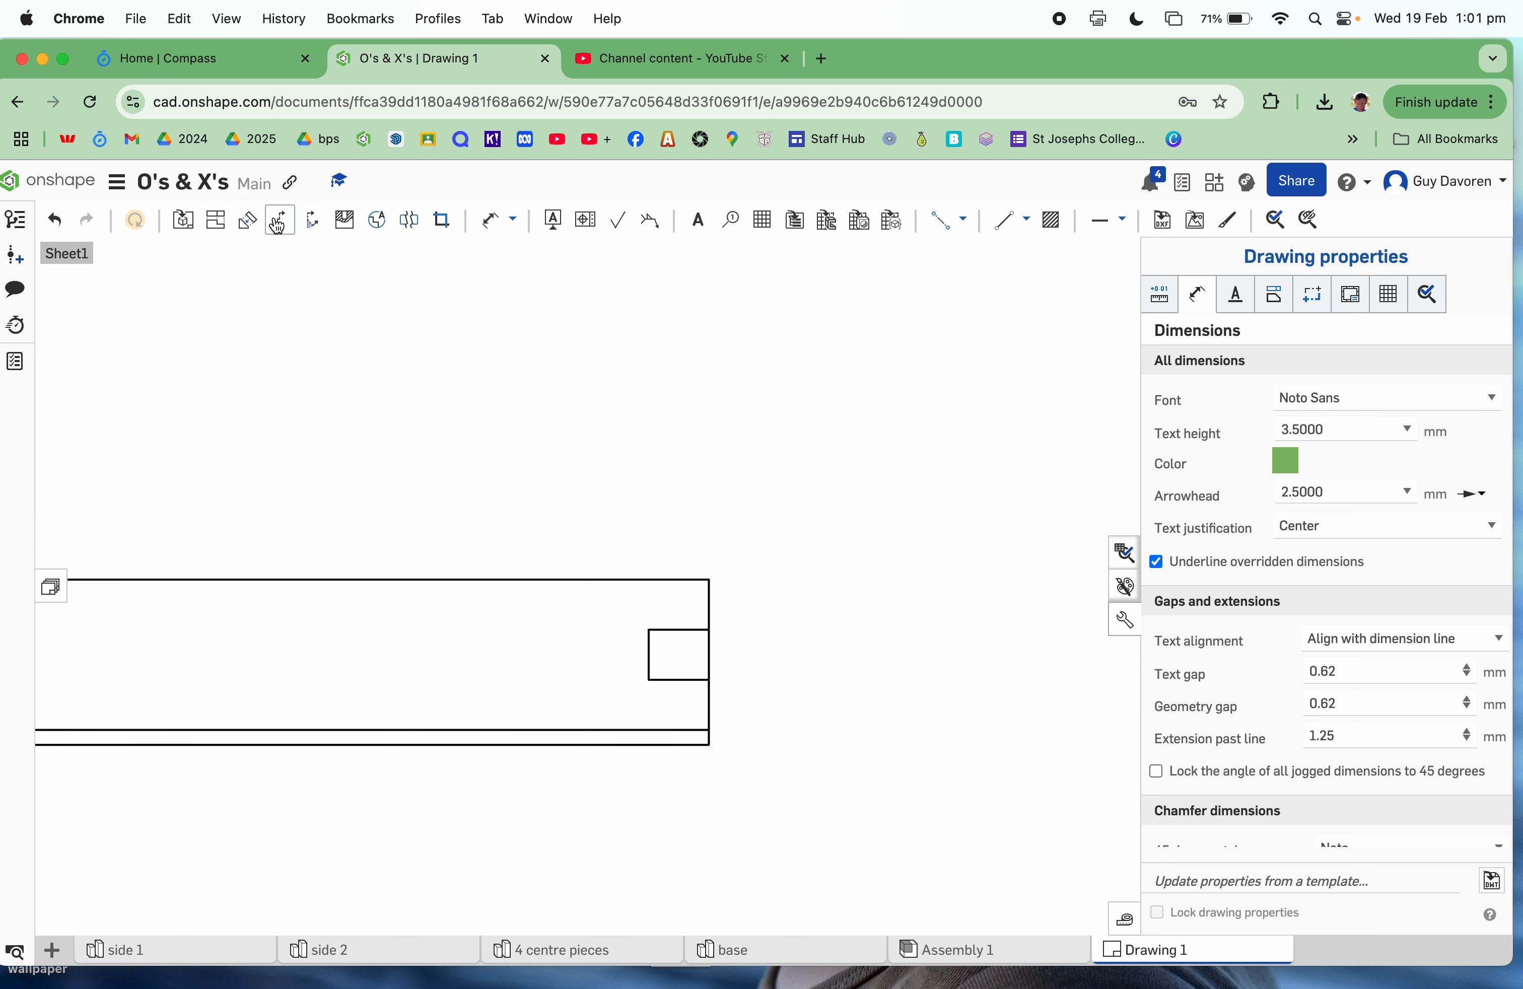
Step: Add two stacked 10 vertical dimensions beside the left view's slot
{"action": "left_click", "coordinate": [489, 223]}
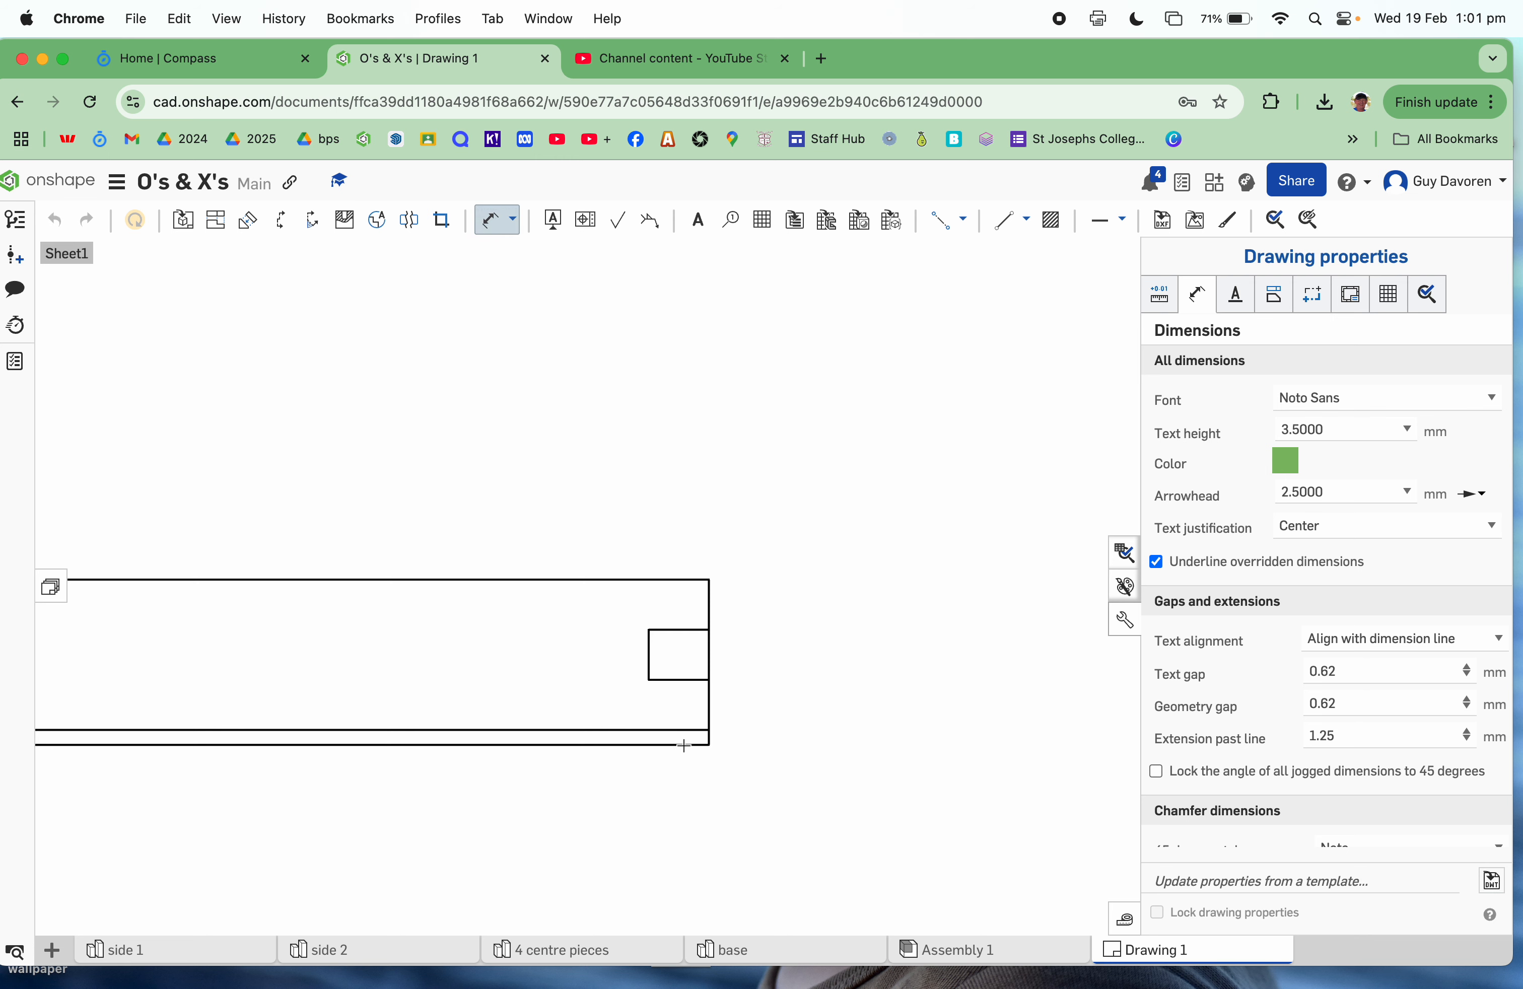
{"action": "left_click", "coordinate": [708, 680]}
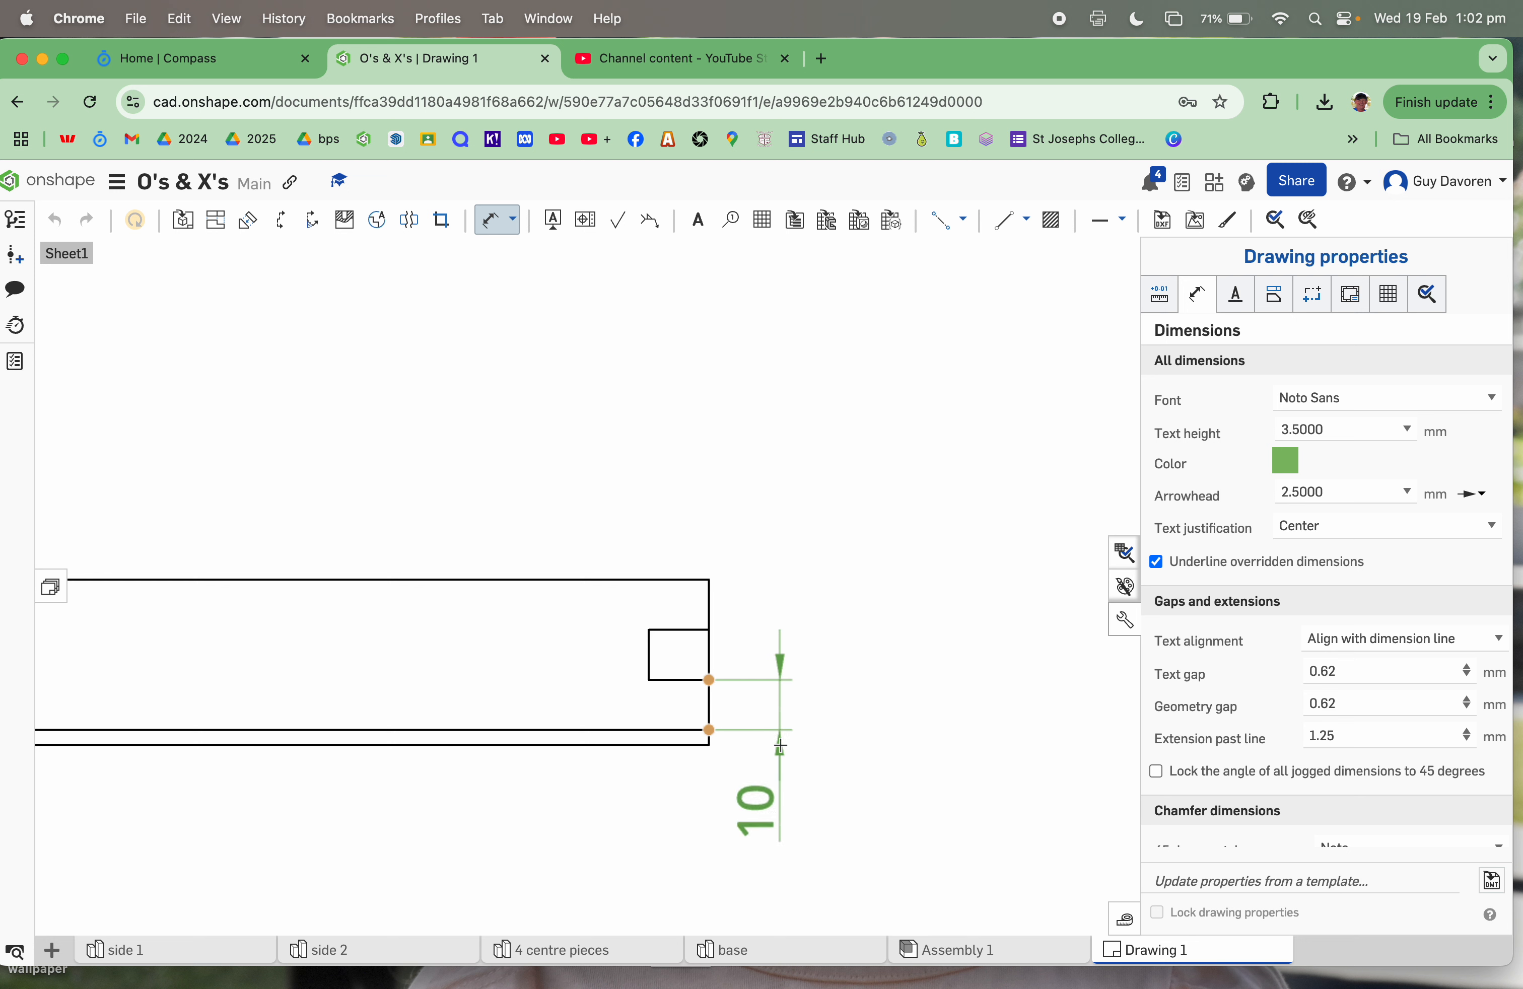
{"action": "left_click", "coordinate": [780, 746]}
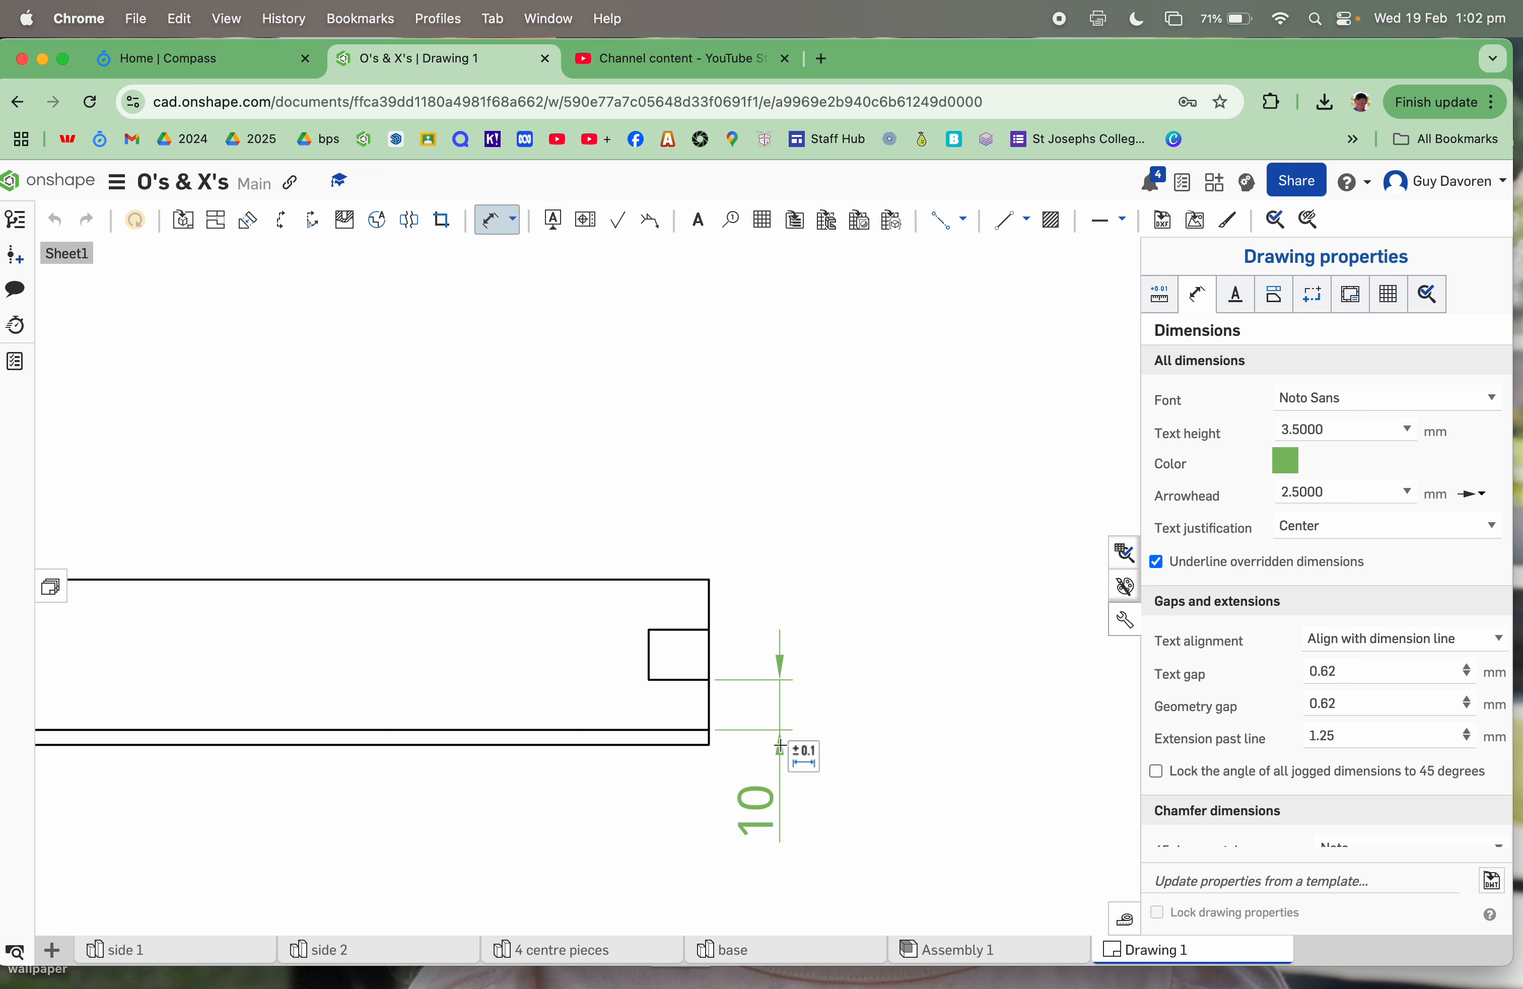
{"action": "left_click", "coordinate": [709, 630]}
{"action": "left_click", "coordinate": [709, 579]}
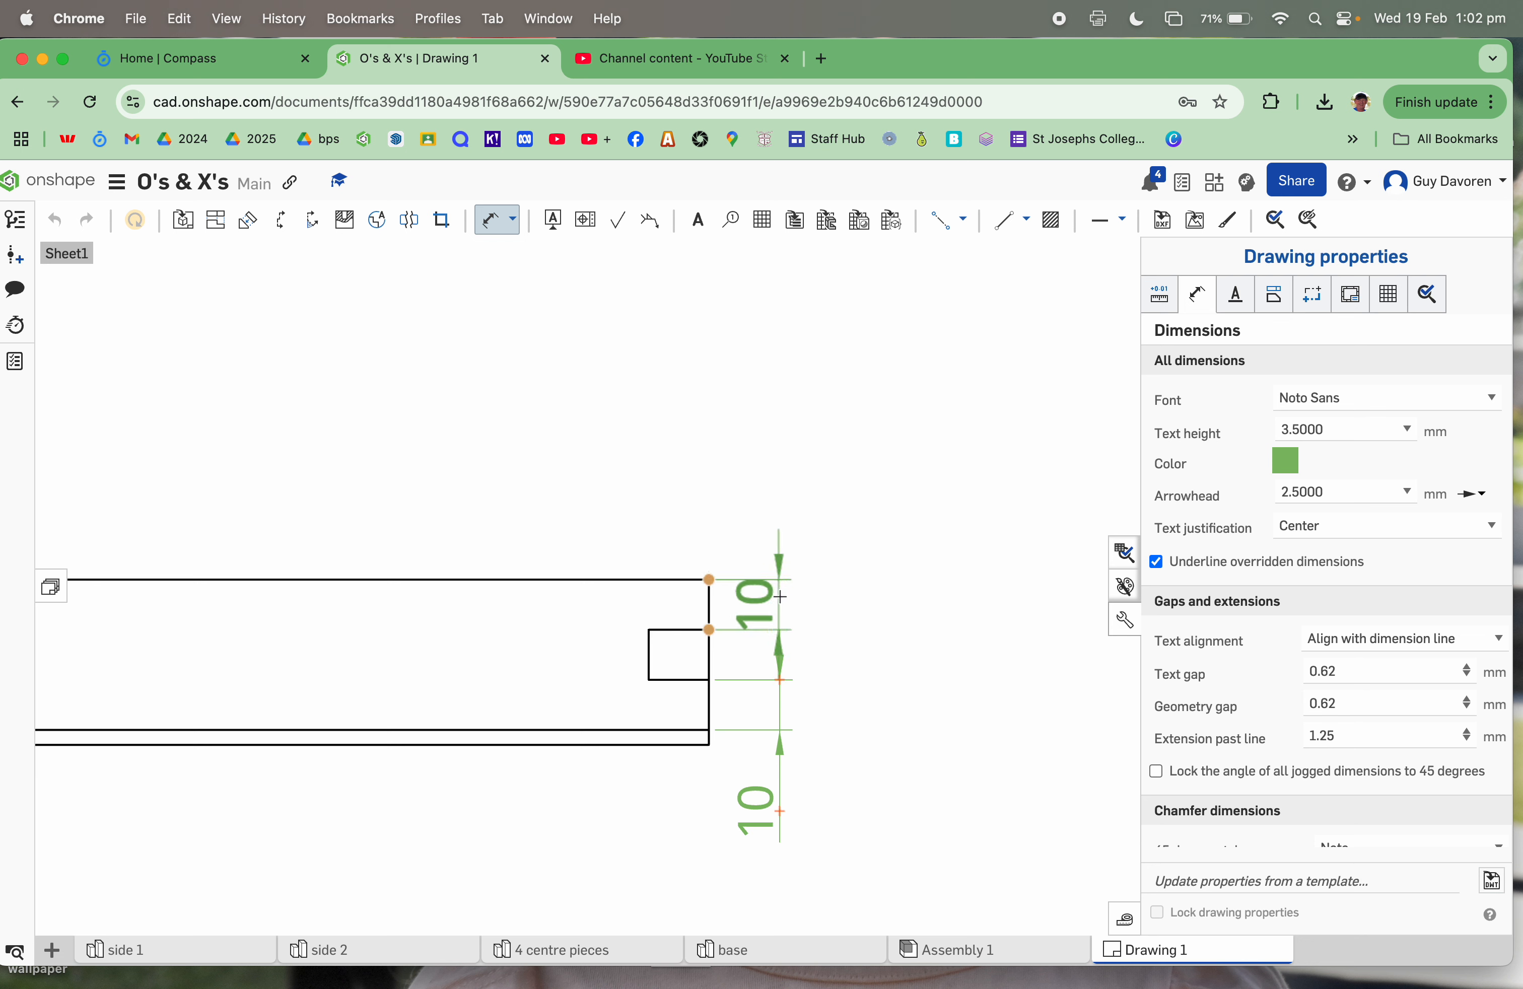
{"action": "left_click", "coordinate": [780, 554]}
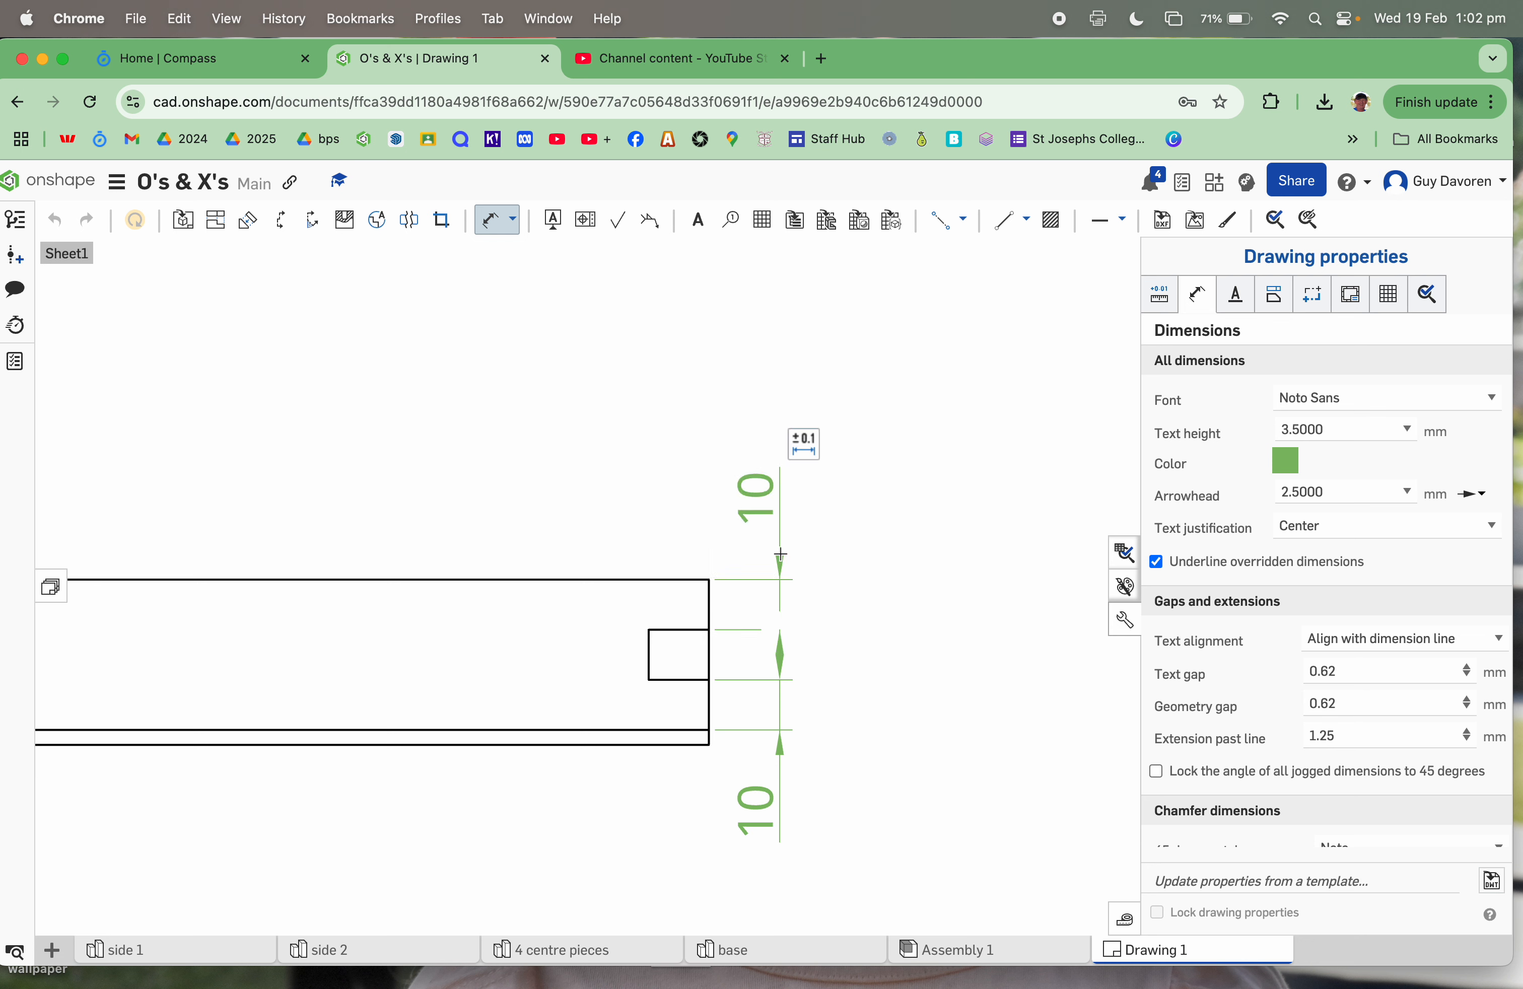
{"action": "scroll", "coordinate": [866, 702], "scroll_direction": "up", "scroll_amount": 5}
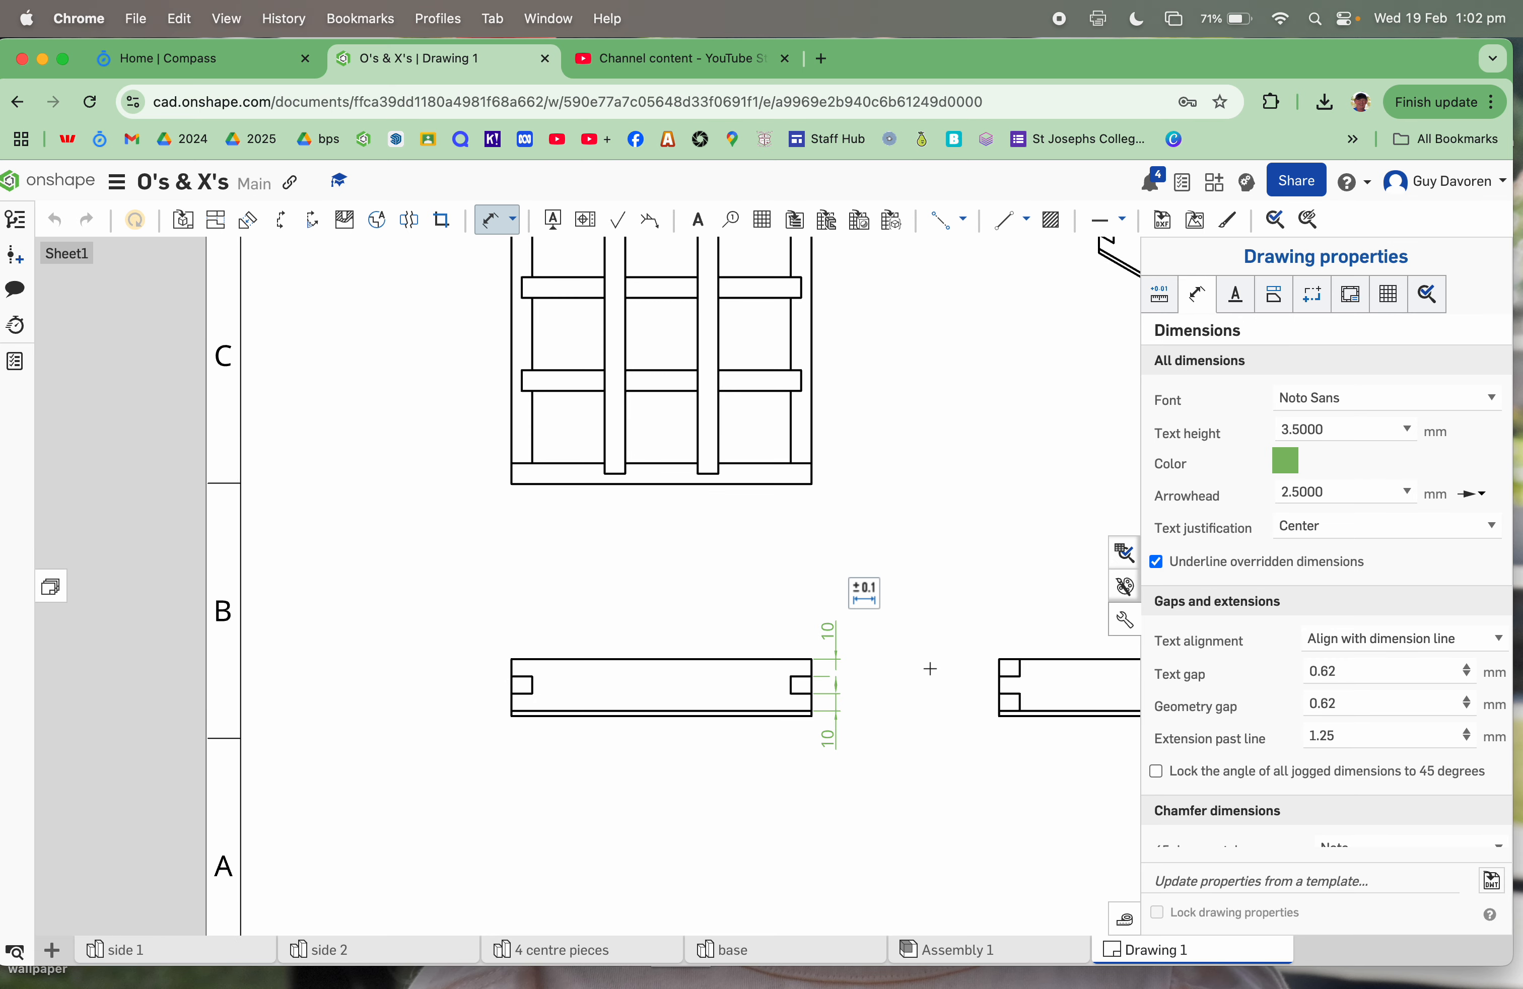
Step: Dimension the right side view's 30 height and the left view's 3 base thickness
{"action": "left_click", "coordinate": [999, 658]}
{"action": "left_click", "coordinate": [1000, 711]}
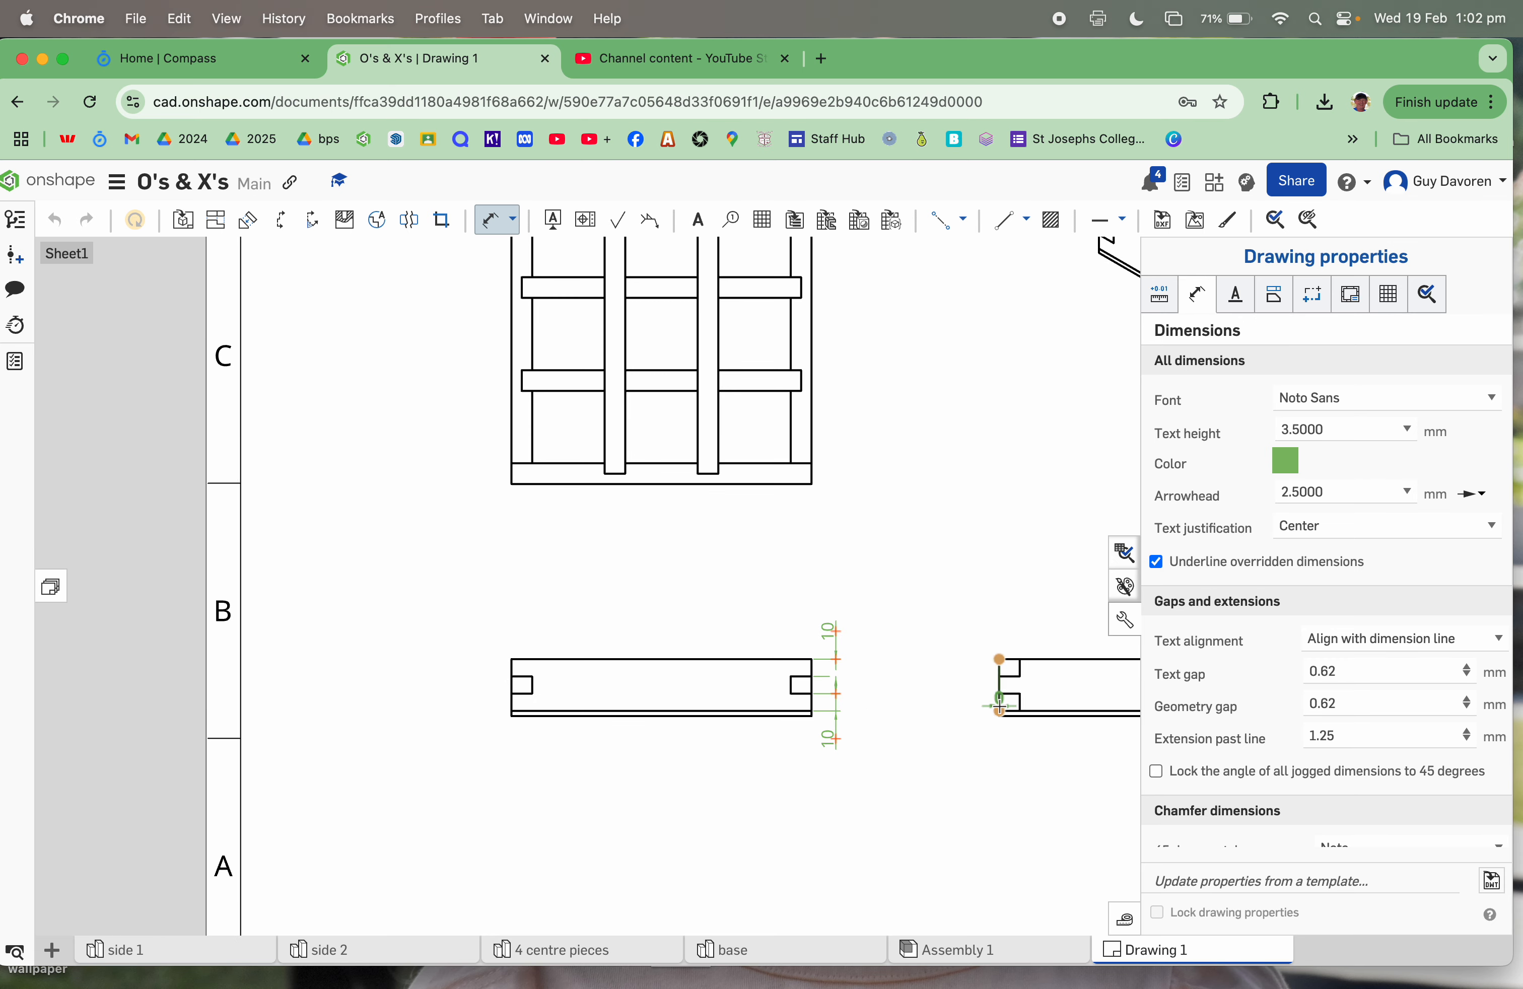
{"action": "left_click", "coordinate": [979, 691]}
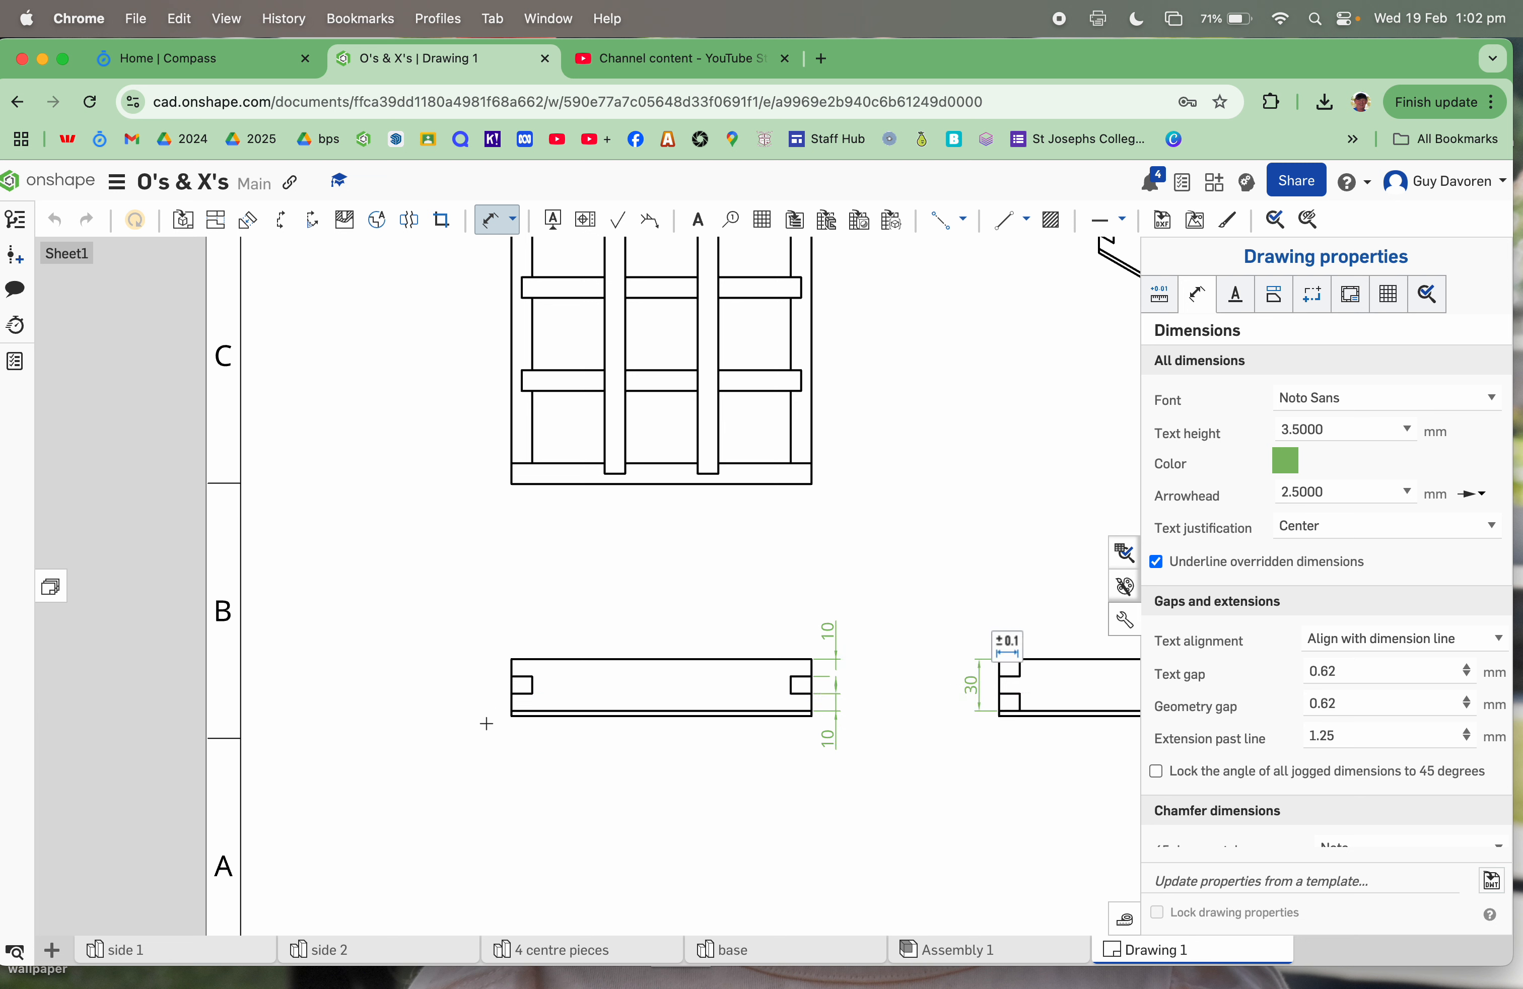
{"action": "scroll", "coordinate": [503, 725], "scroll_direction": "up", "scroll_amount": 5}
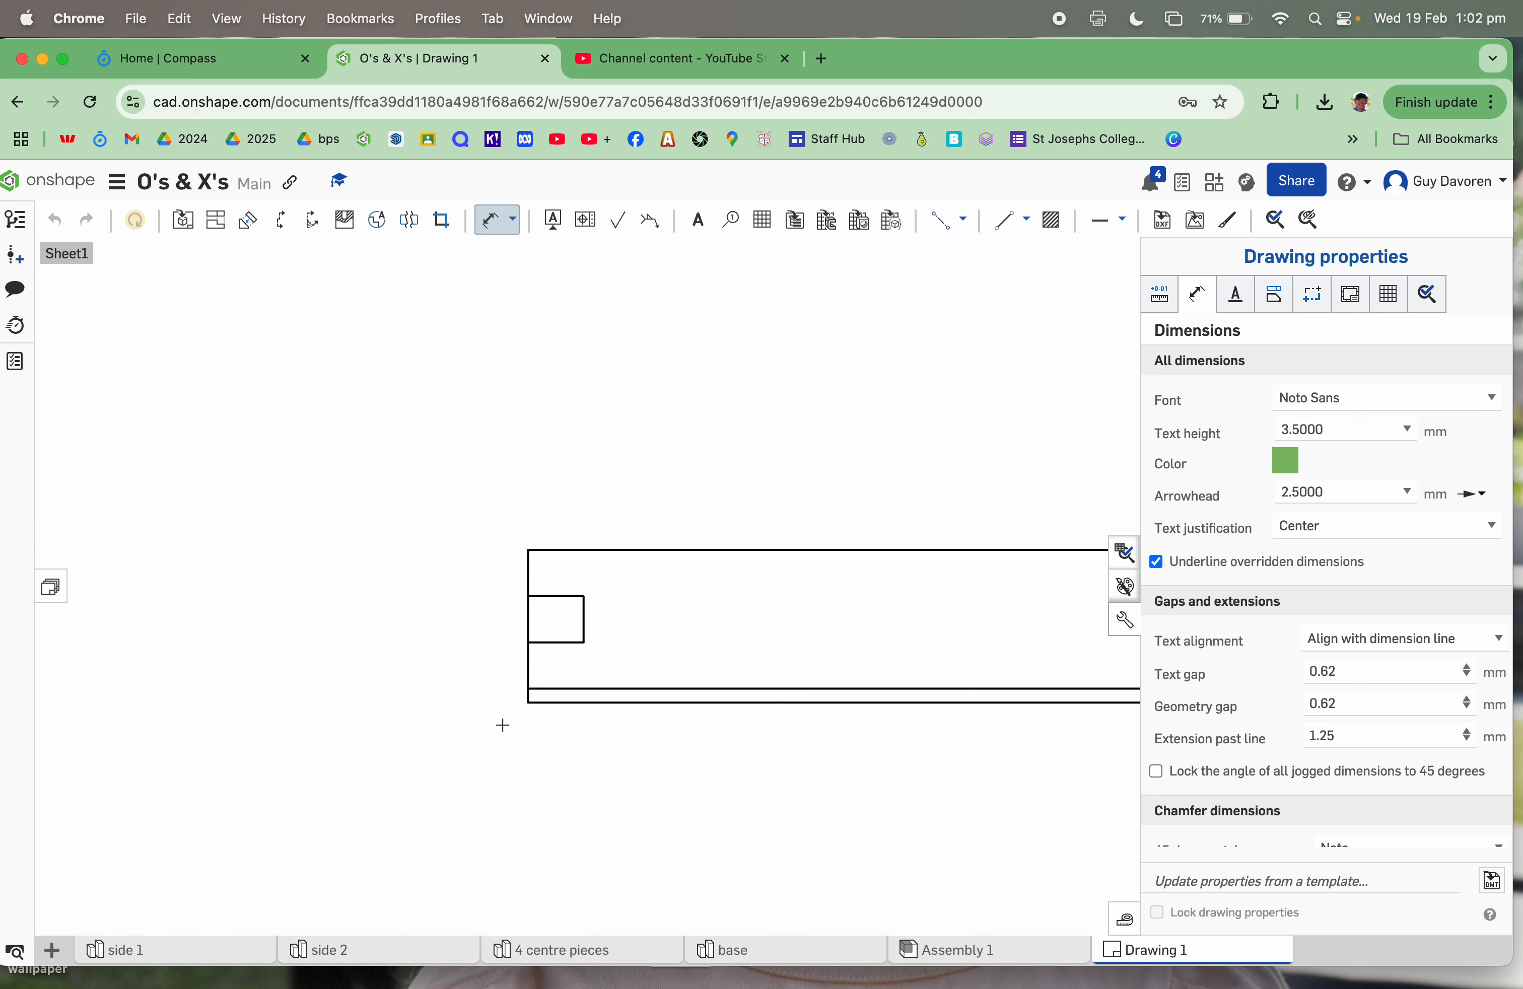
{"action": "left_click", "coordinate": [551, 657]}
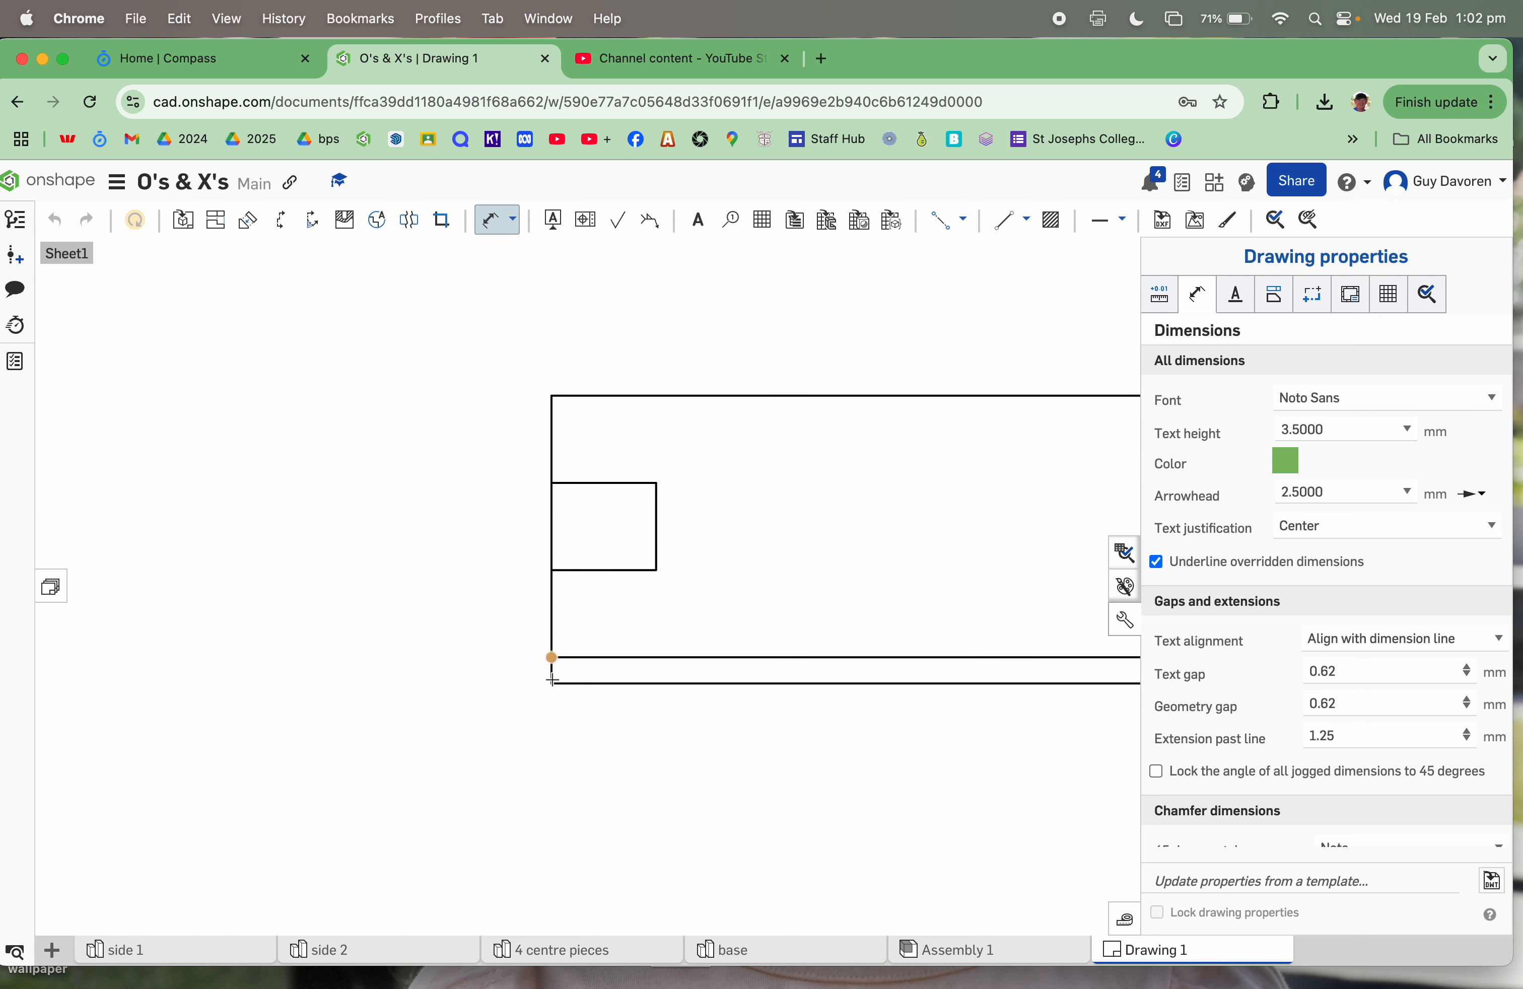
{"action": "left_click", "coordinate": [552, 683]}
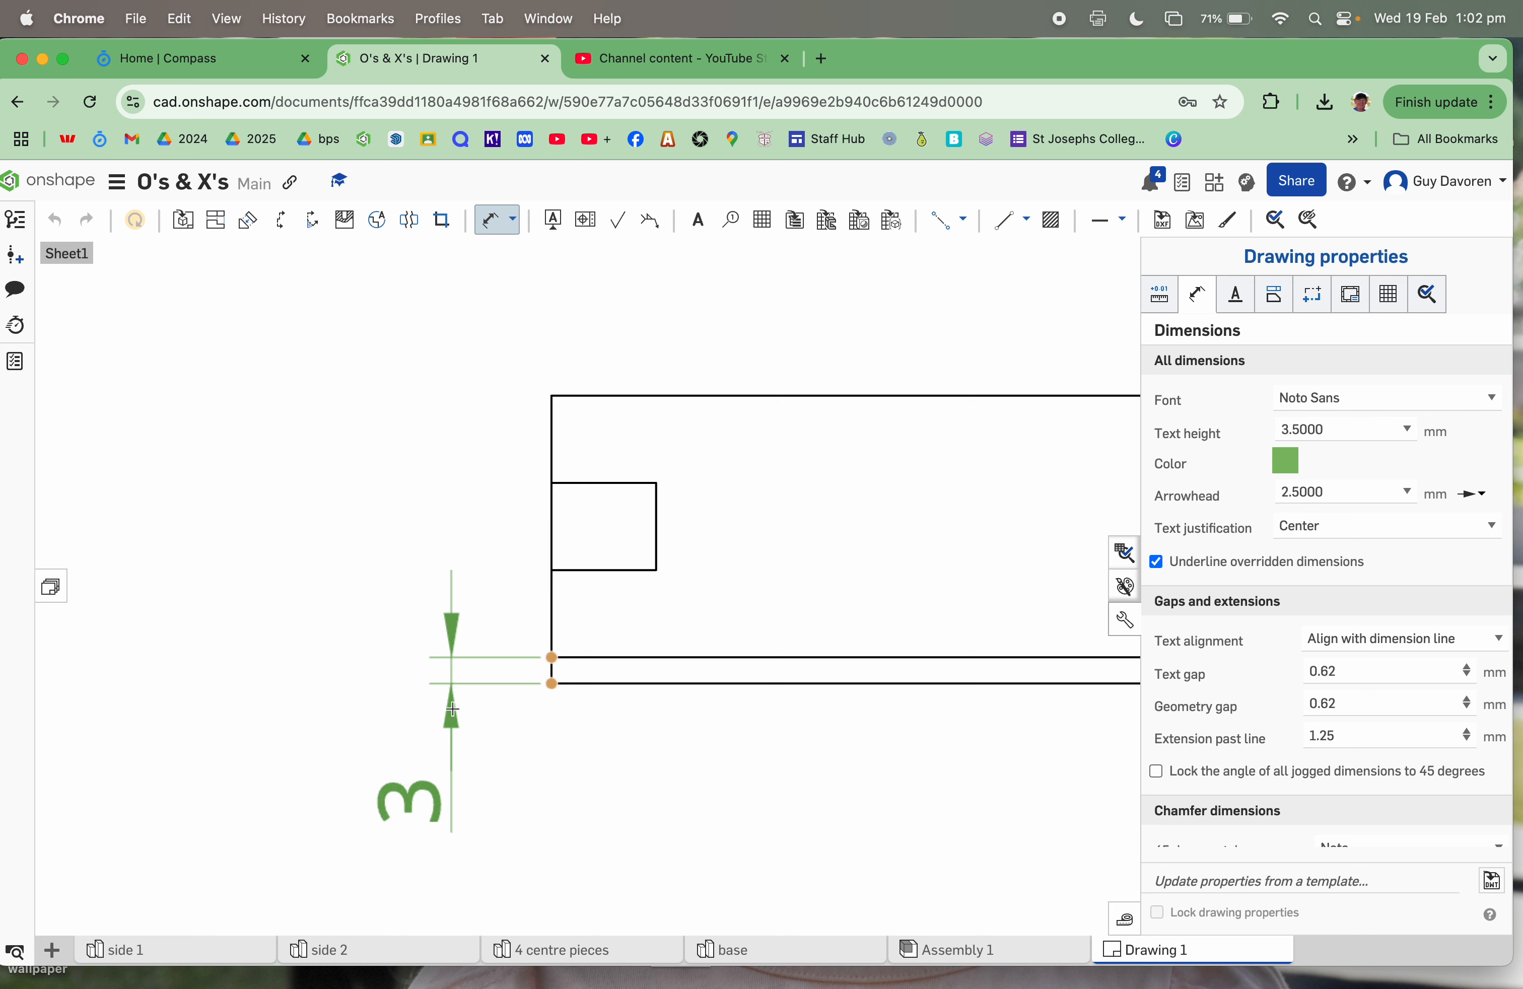
{"action": "left_click", "coordinate": [453, 709]}
Step: Add a vertical 174 depth dimension beside the top view
{"action": "scroll", "coordinate": [739, 752], "scroll_direction": "down", "scroll_amount": 10}
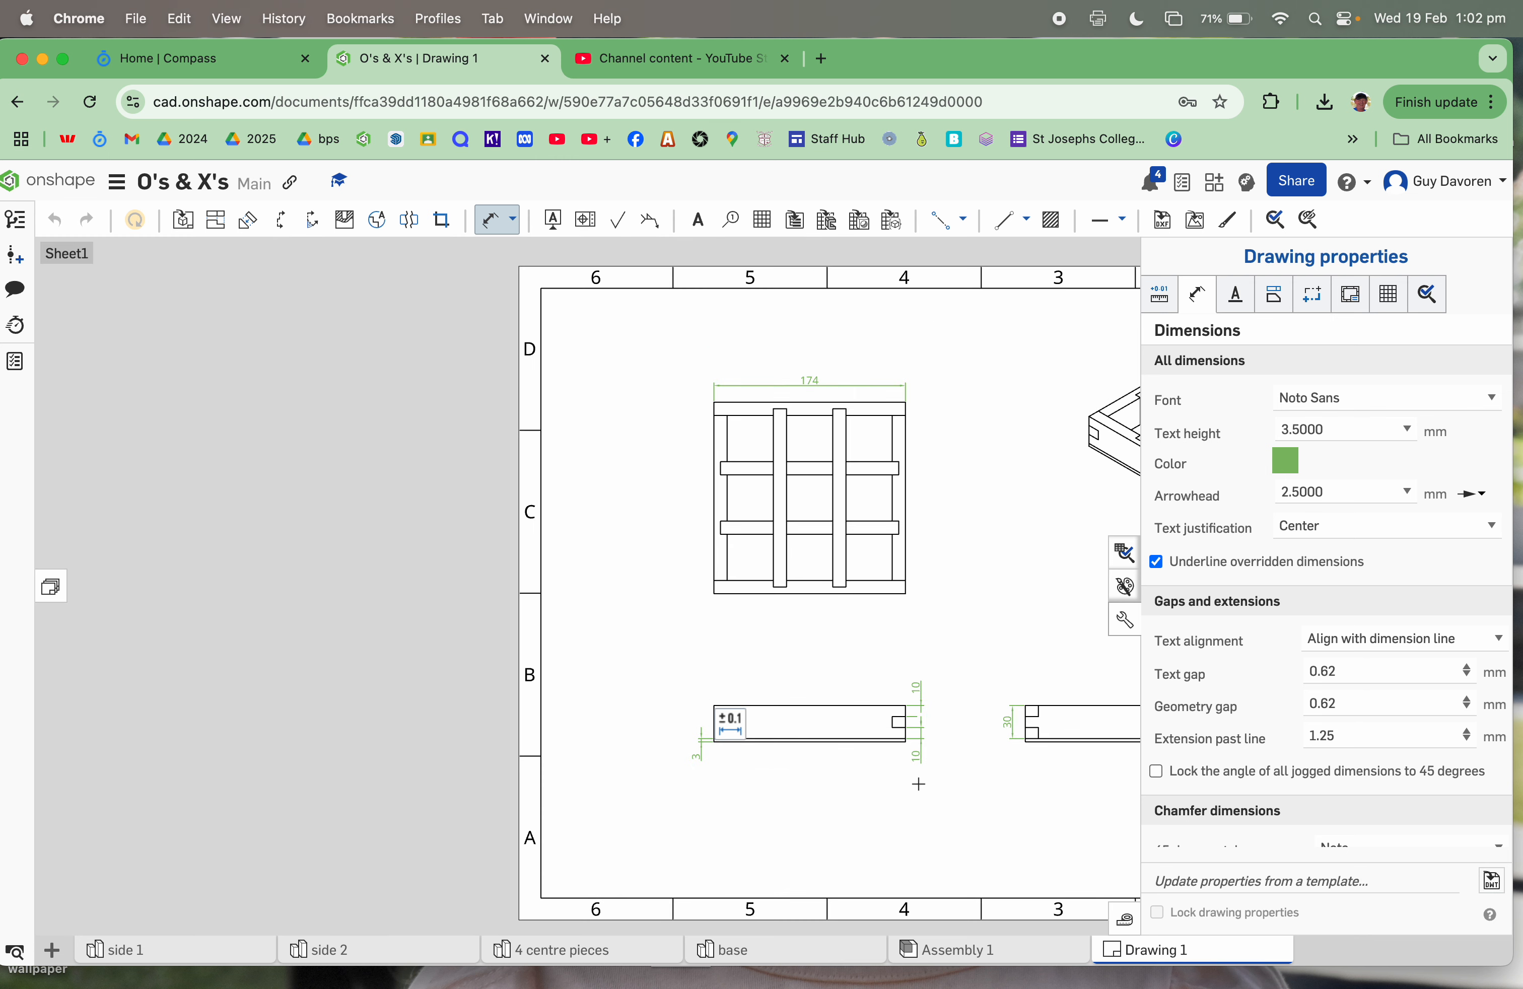
{"action": "scroll", "coordinate": [918, 784], "scroll_direction": "up", "scroll_amount": 3}
{"action": "scroll", "coordinate": [918, 784], "scroll_direction": "down", "scroll_amount": 3}
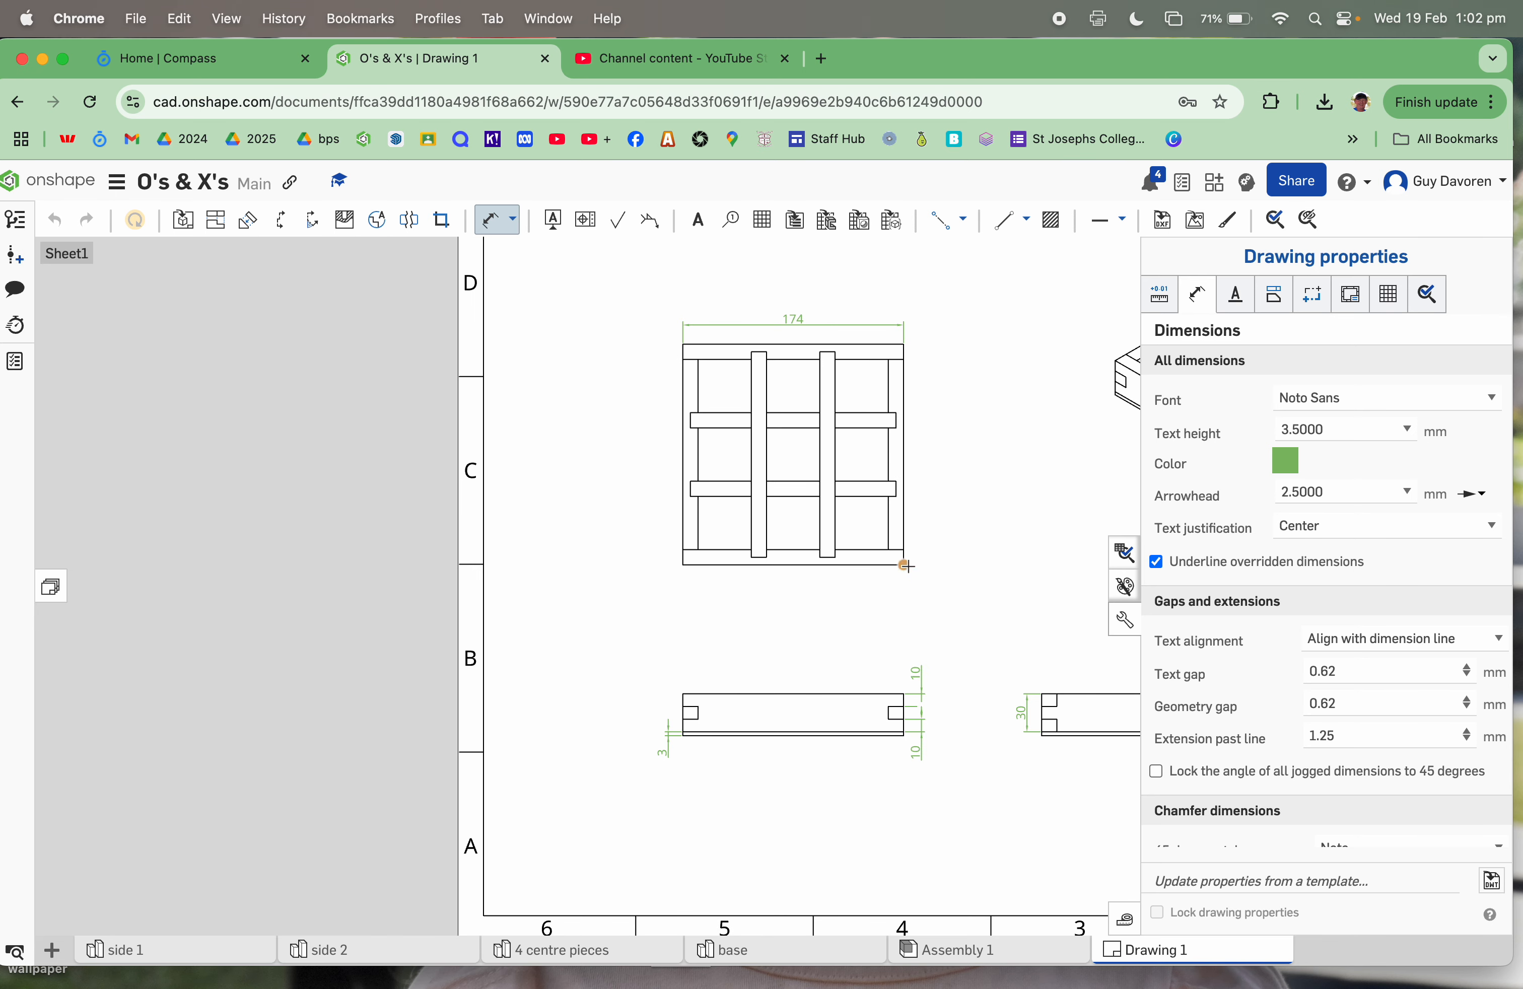
{"action": "left_click", "coordinate": [906, 565]}
{"action": "left_click", "coordinate": [910, 339]}
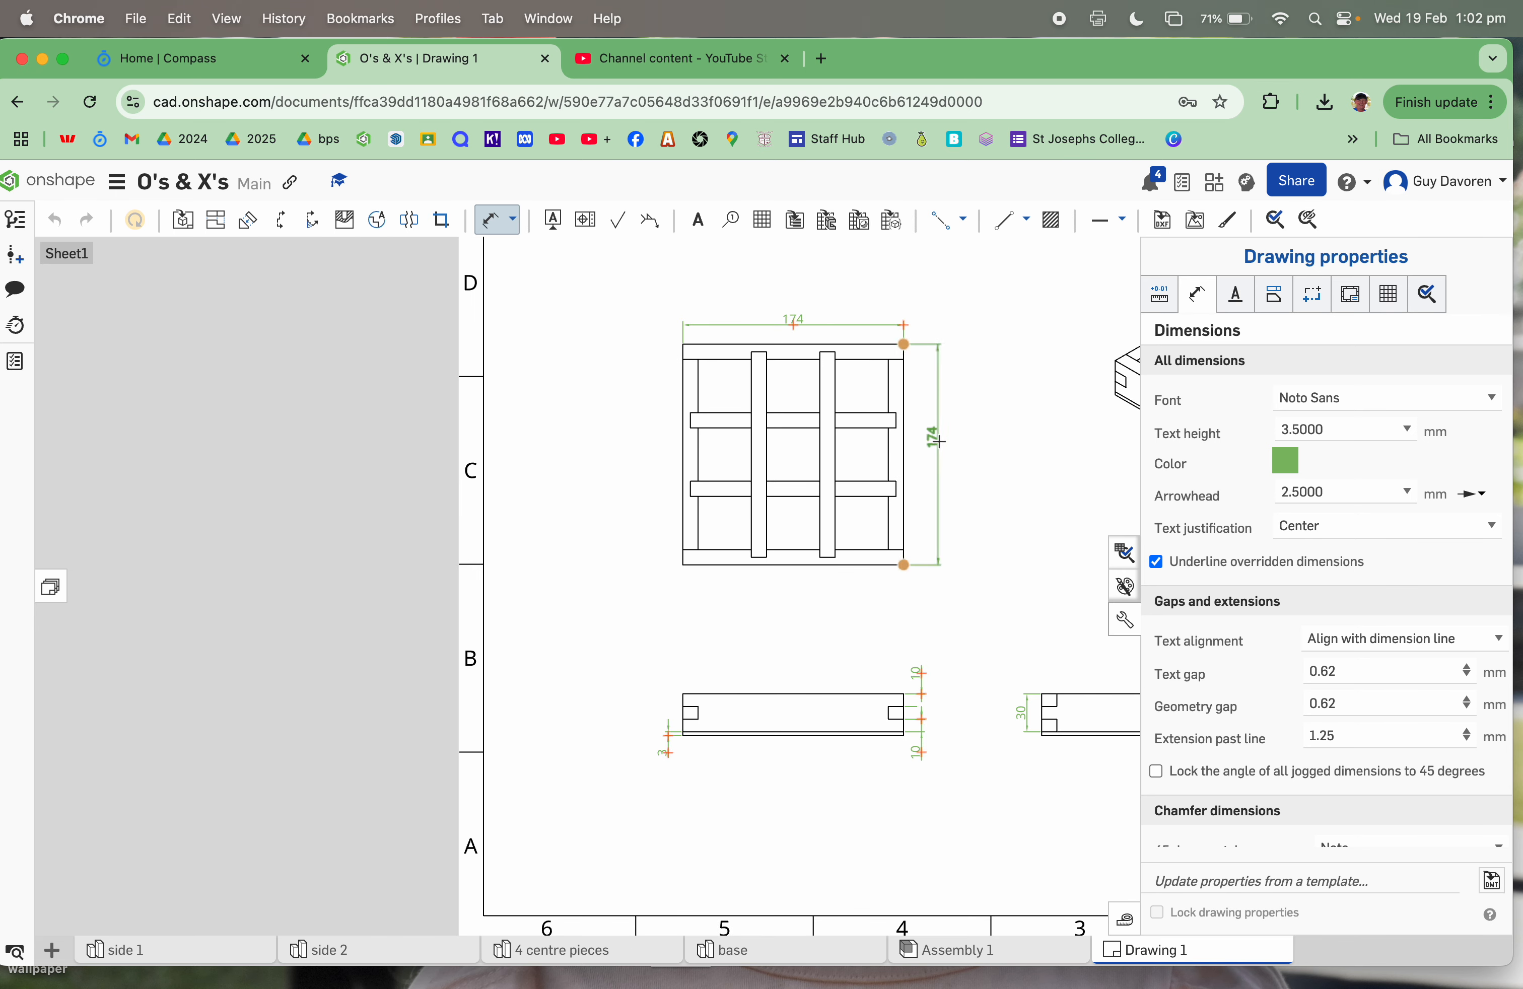
{"action": "left_click", "coordinate": [935, 444]}
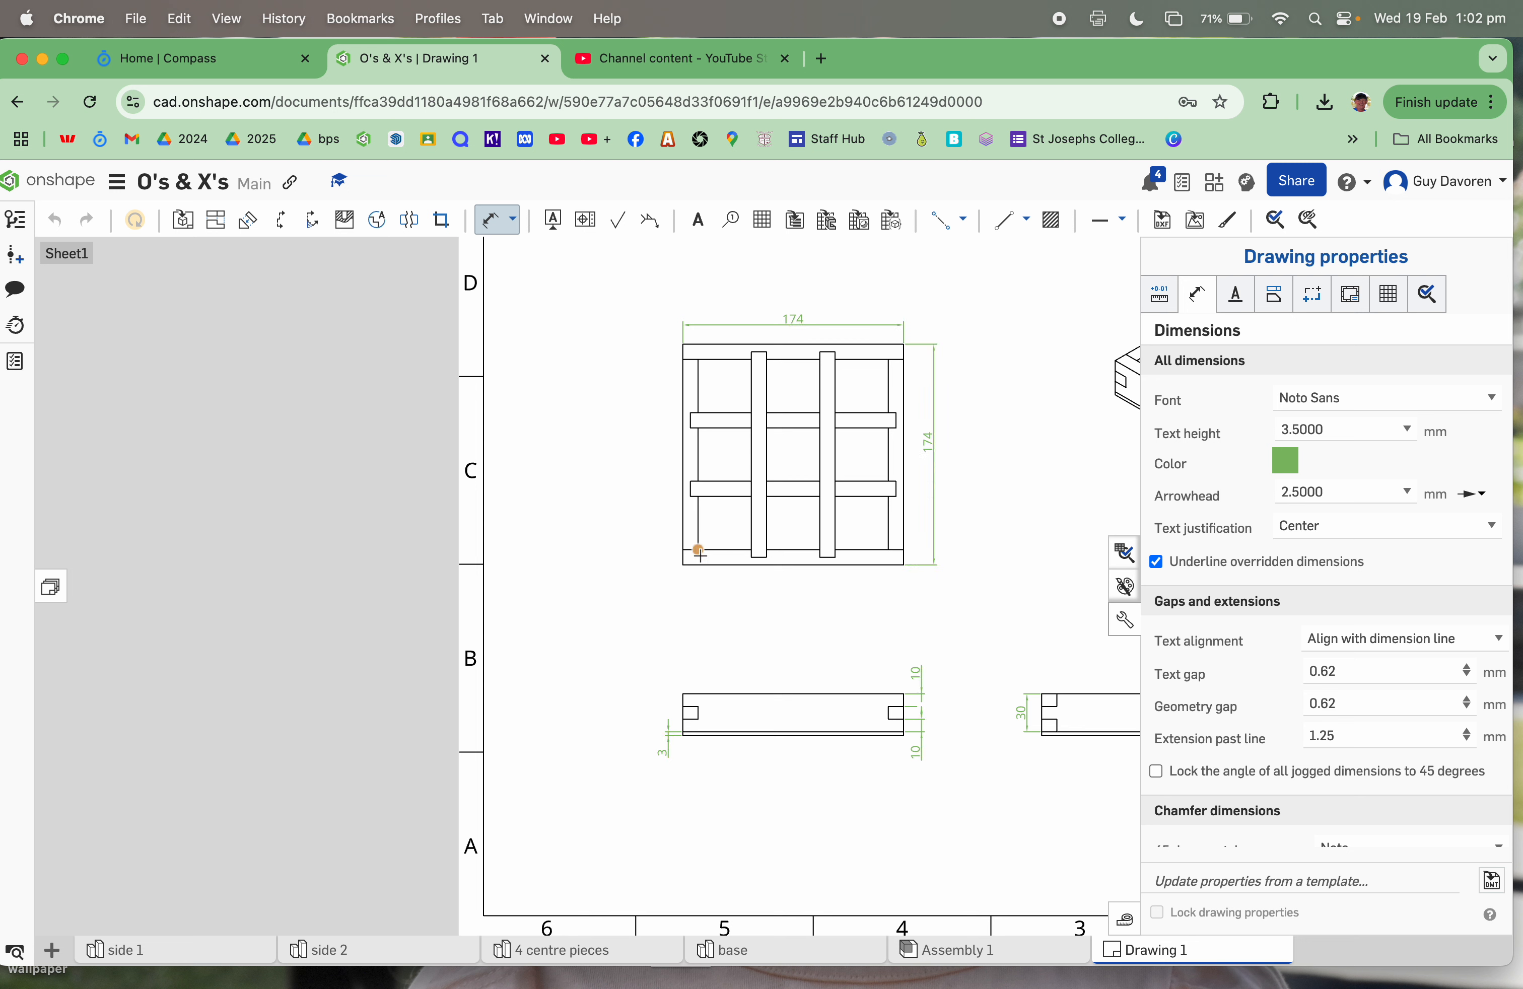
Step: Dimension the three 42 spacings between the top view's dividers in one line
{"action": "left_click", "coordinate": [753, 558]}
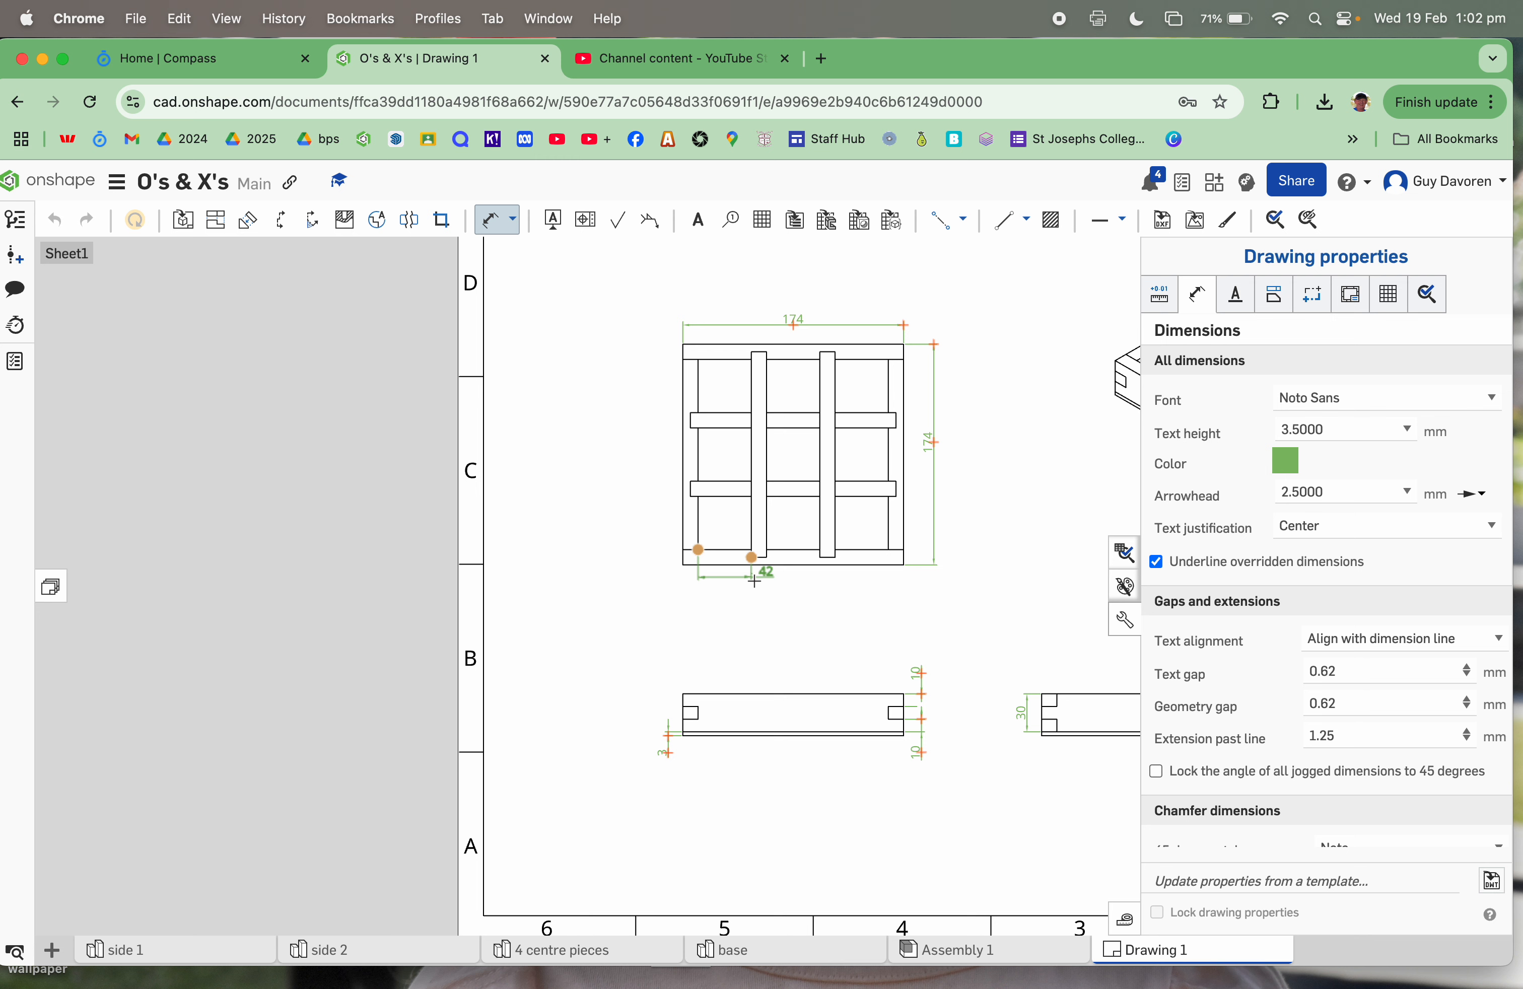
{"action": "left_click", "coordinate": [726, 592]}
{"action": "scroll", "coordinate": [745, 544], "scroll_direction": "up", "scroll_amount": 5}
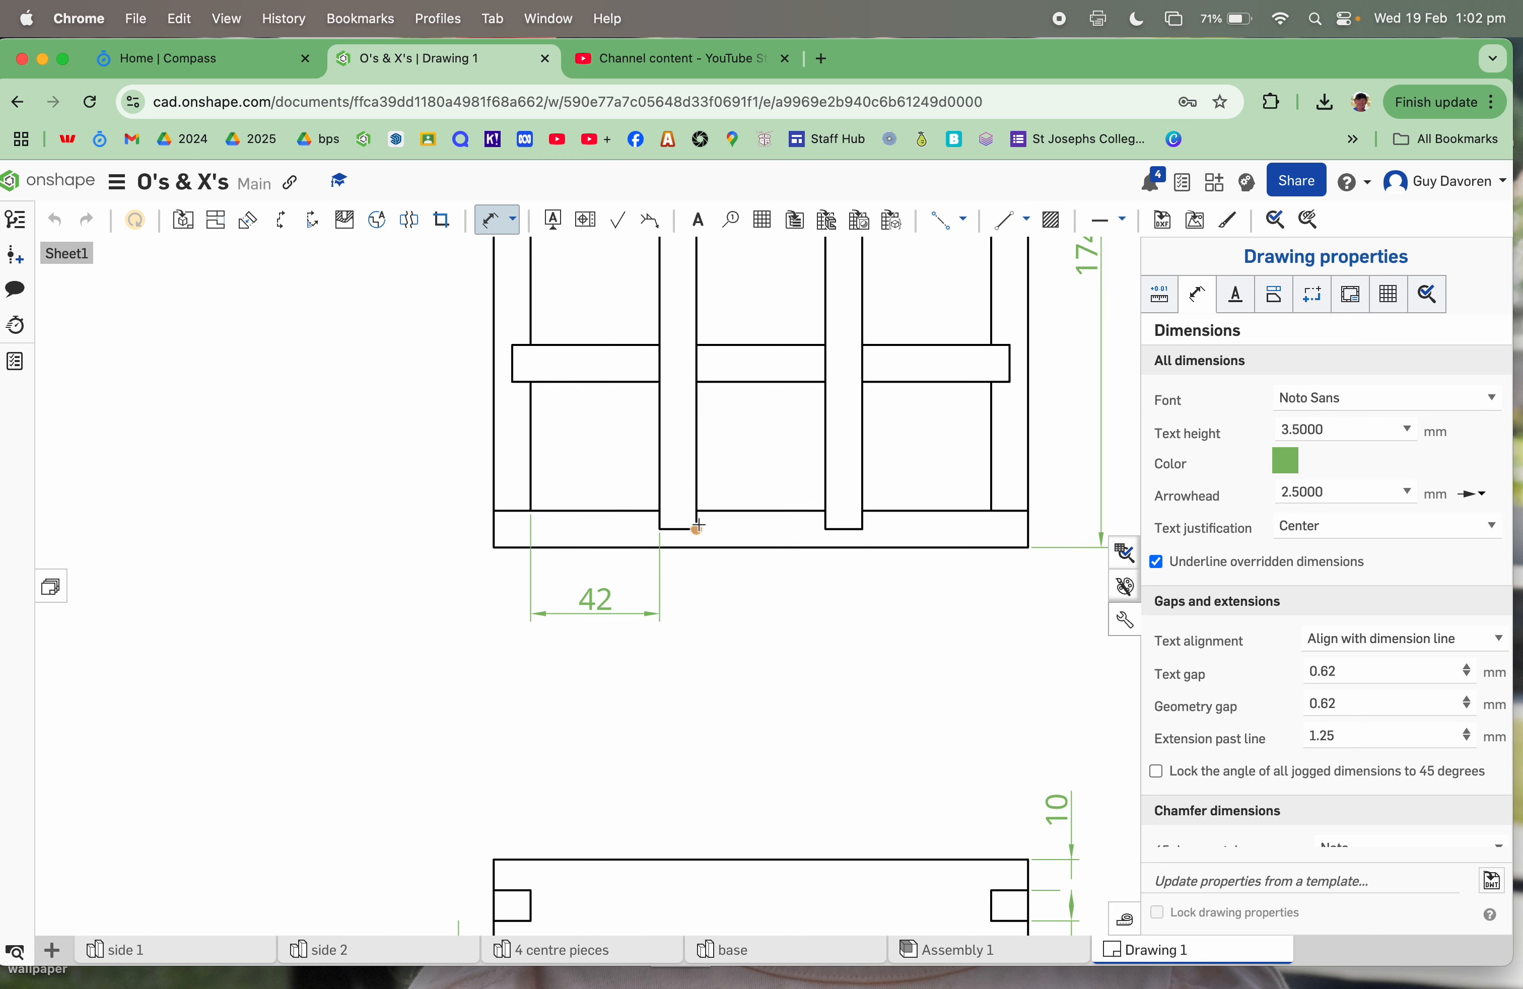
{"action": "left_click", "coordinate": [827, 529]}
{"action": "left_click", "coordinate": [759, 614]}
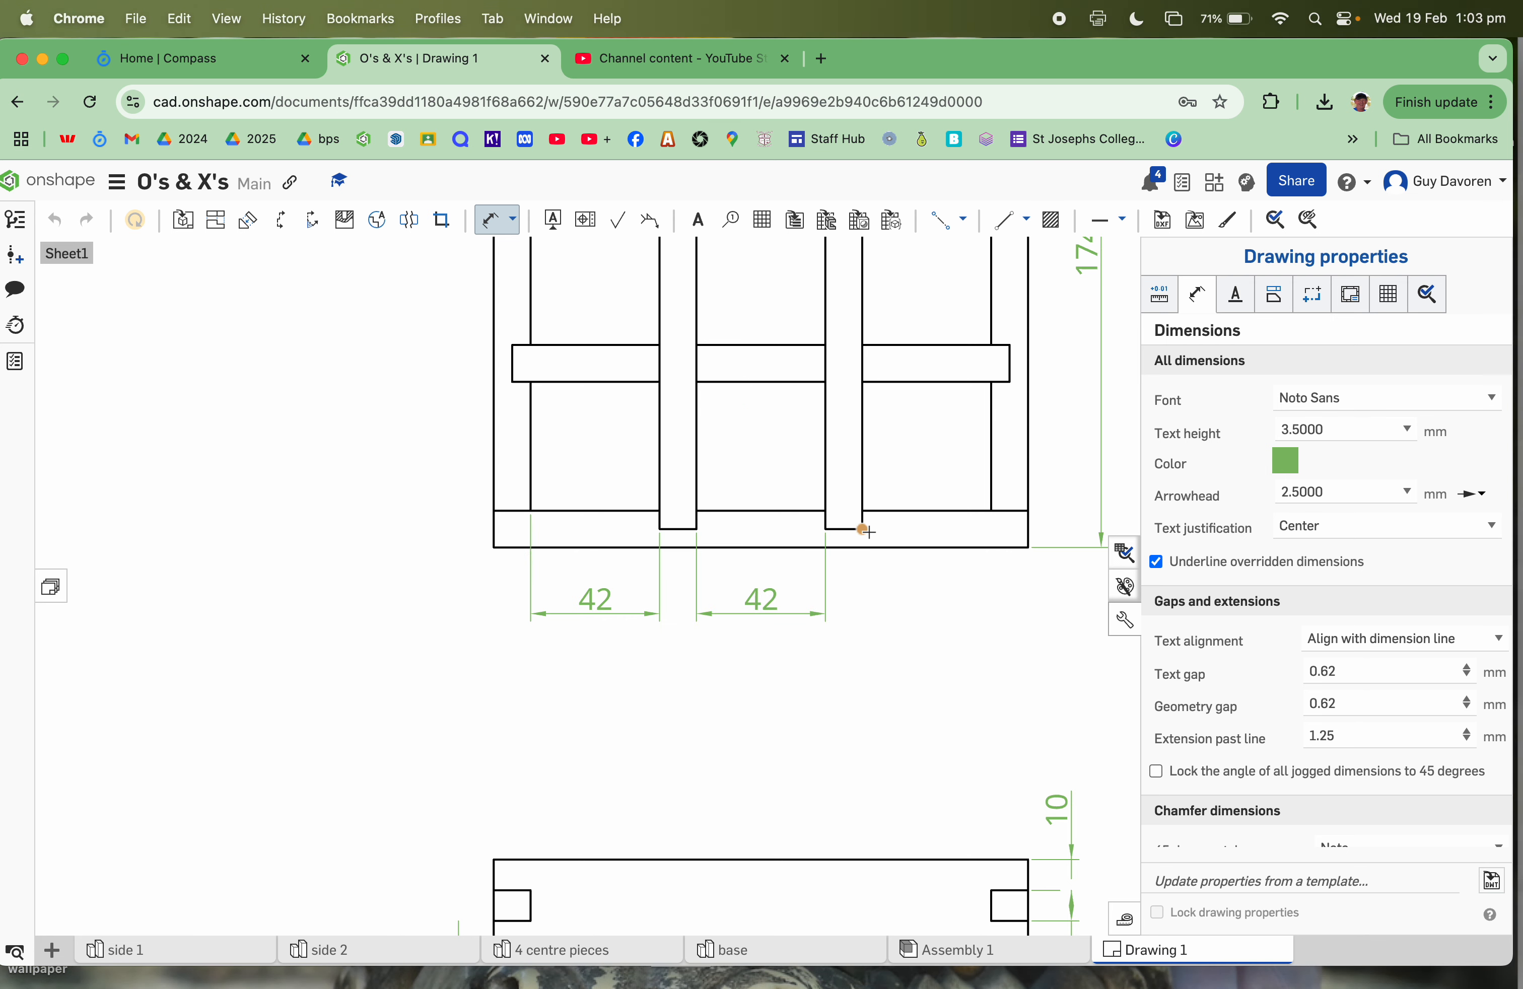
{"action": "left_click", "coordinate": [992, 509]}
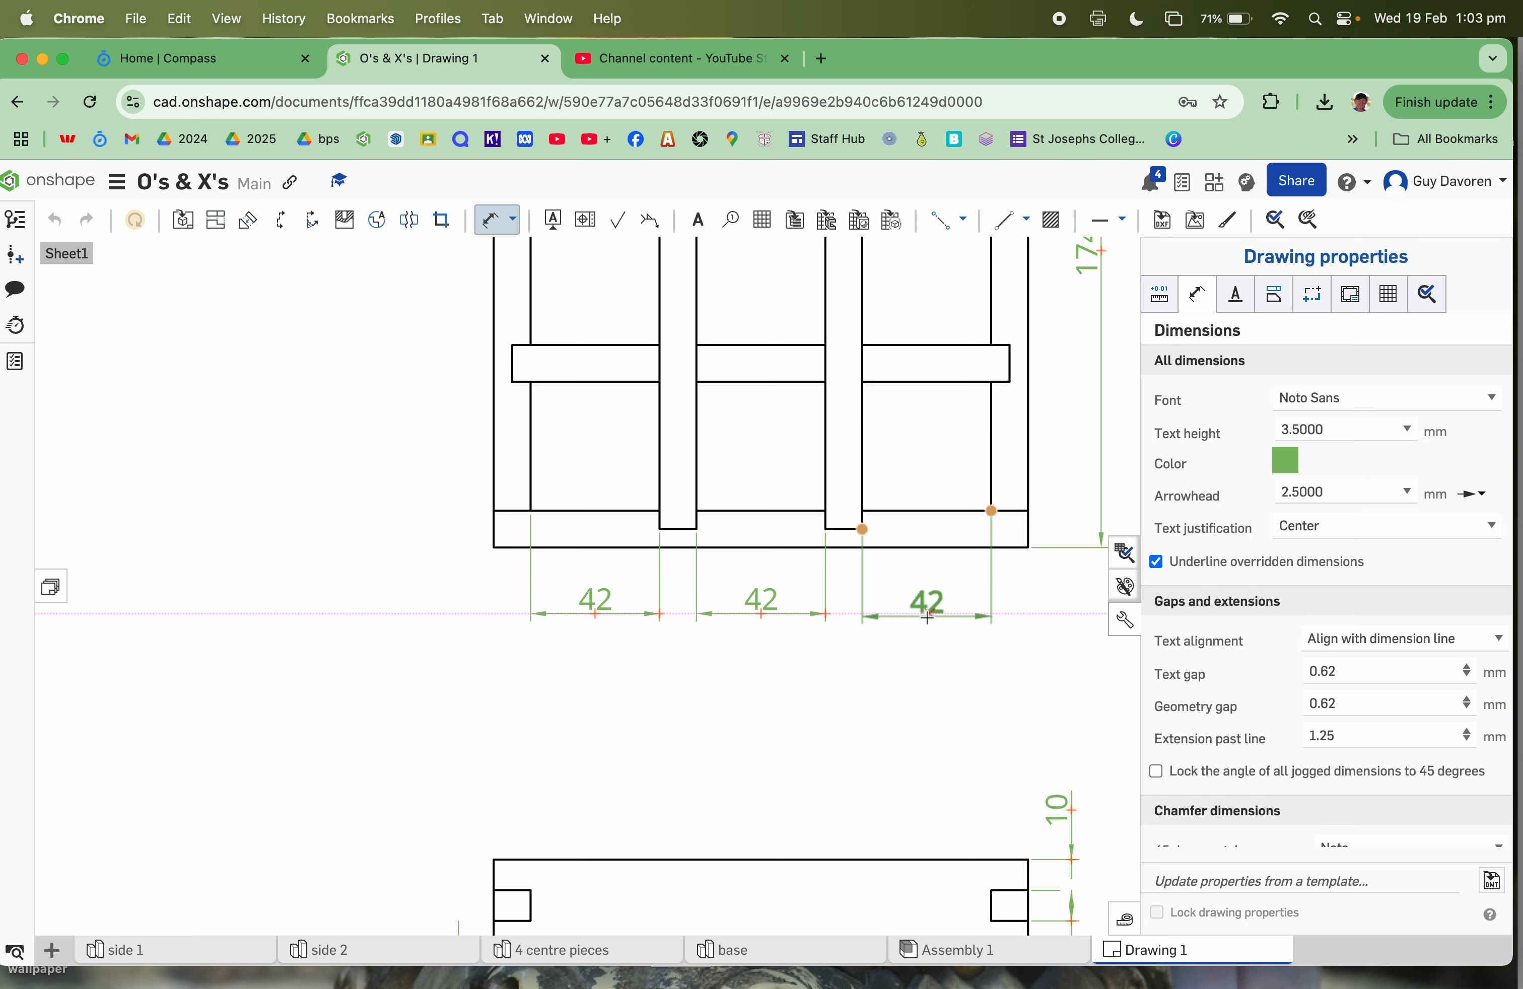
{"action": "left_click", "coordinate": [925, 610]}
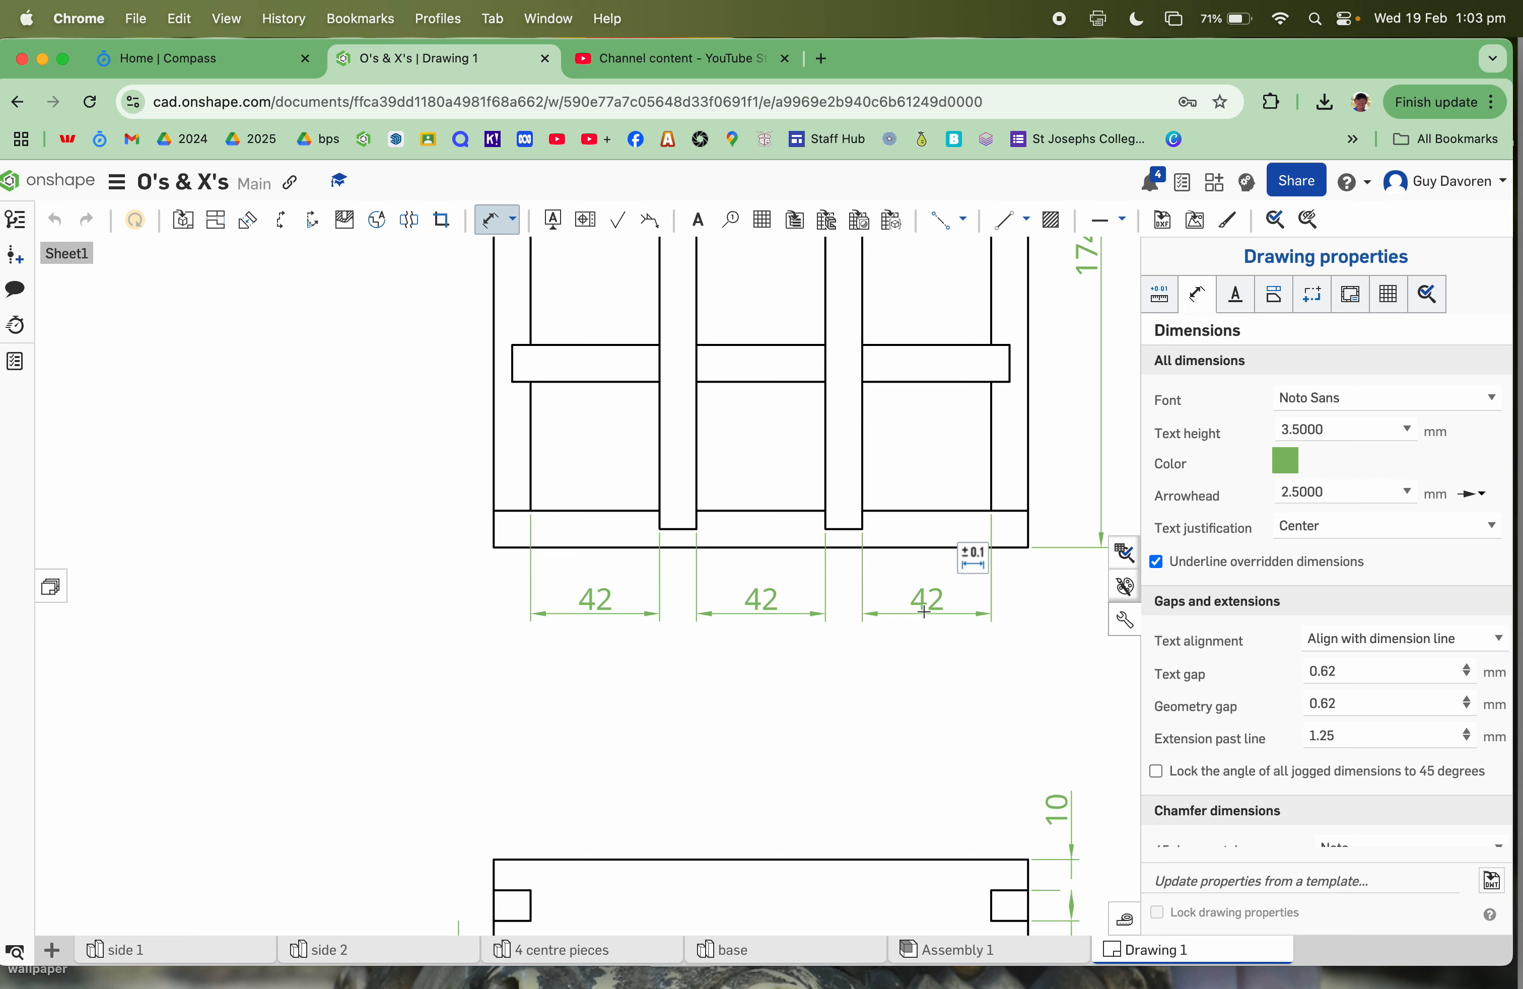
Step: Close the drawing properties panel and zoom in on the sheet
{"action": "scroll", "coordinate": [924, 610], "scroll_direction": "down", "scroll_amount": 3}
{"action": "scroll", "coordinate": [925, 610], "scroll_direction": "down", "scroll_amount": 2}
{"action": "scroll", "coordinate": [1070, 642], "scroll_direction": "down", "scroll_amount": 3}
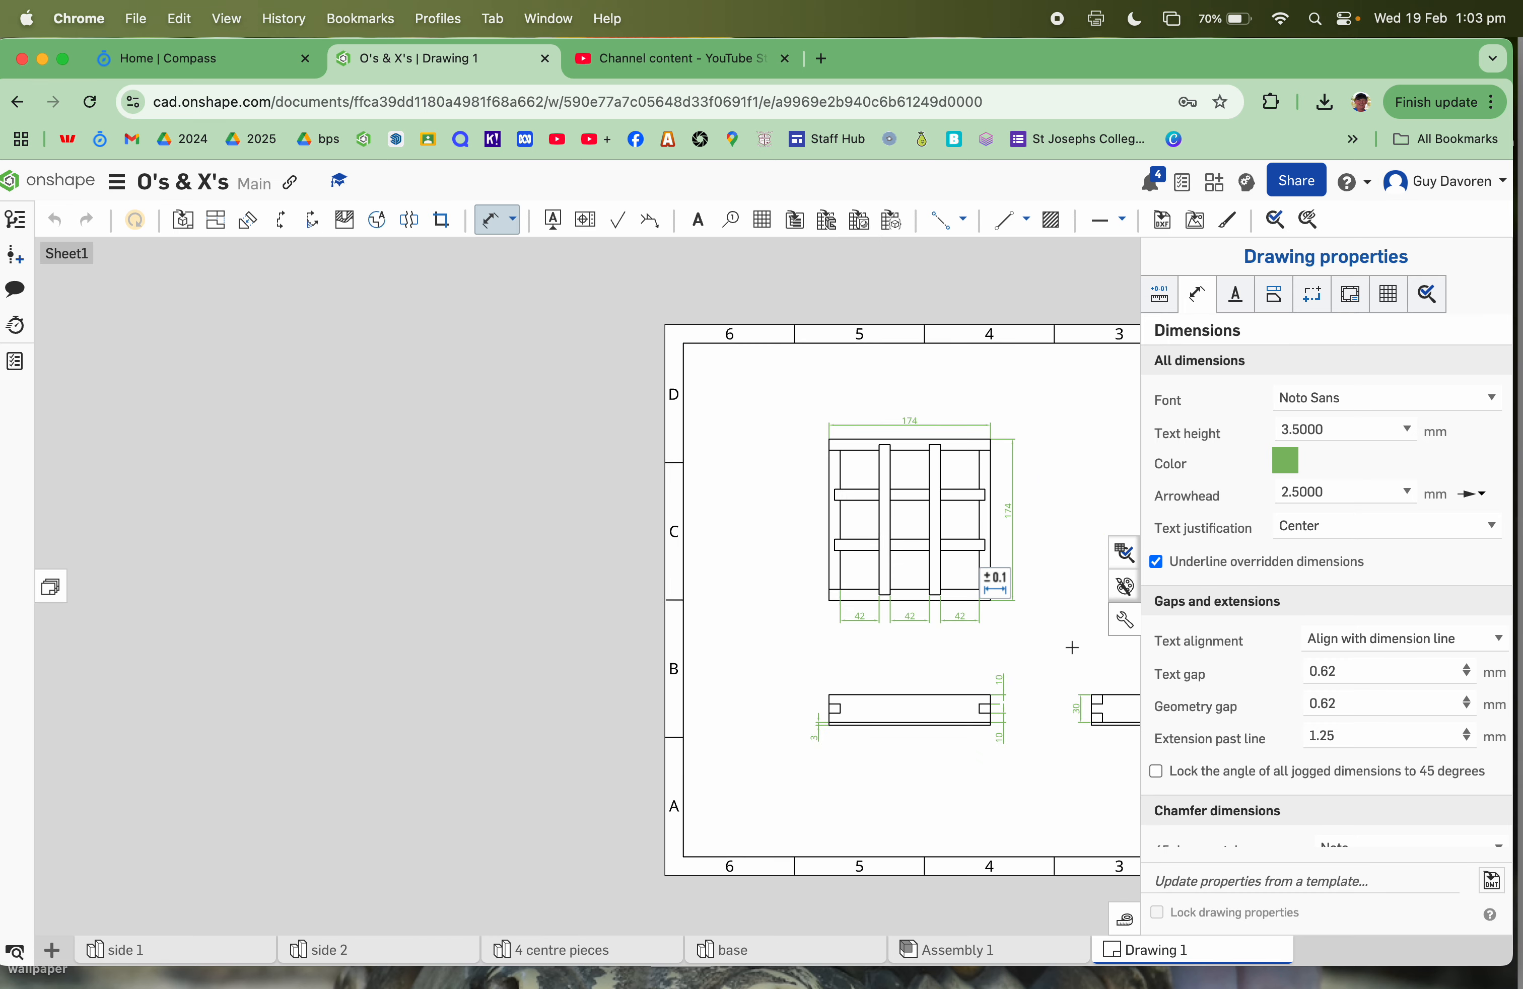
{"action": "scroll", "coordinate": [1072, 648], "scroll_direction": "down", "scroll_amount": 1}
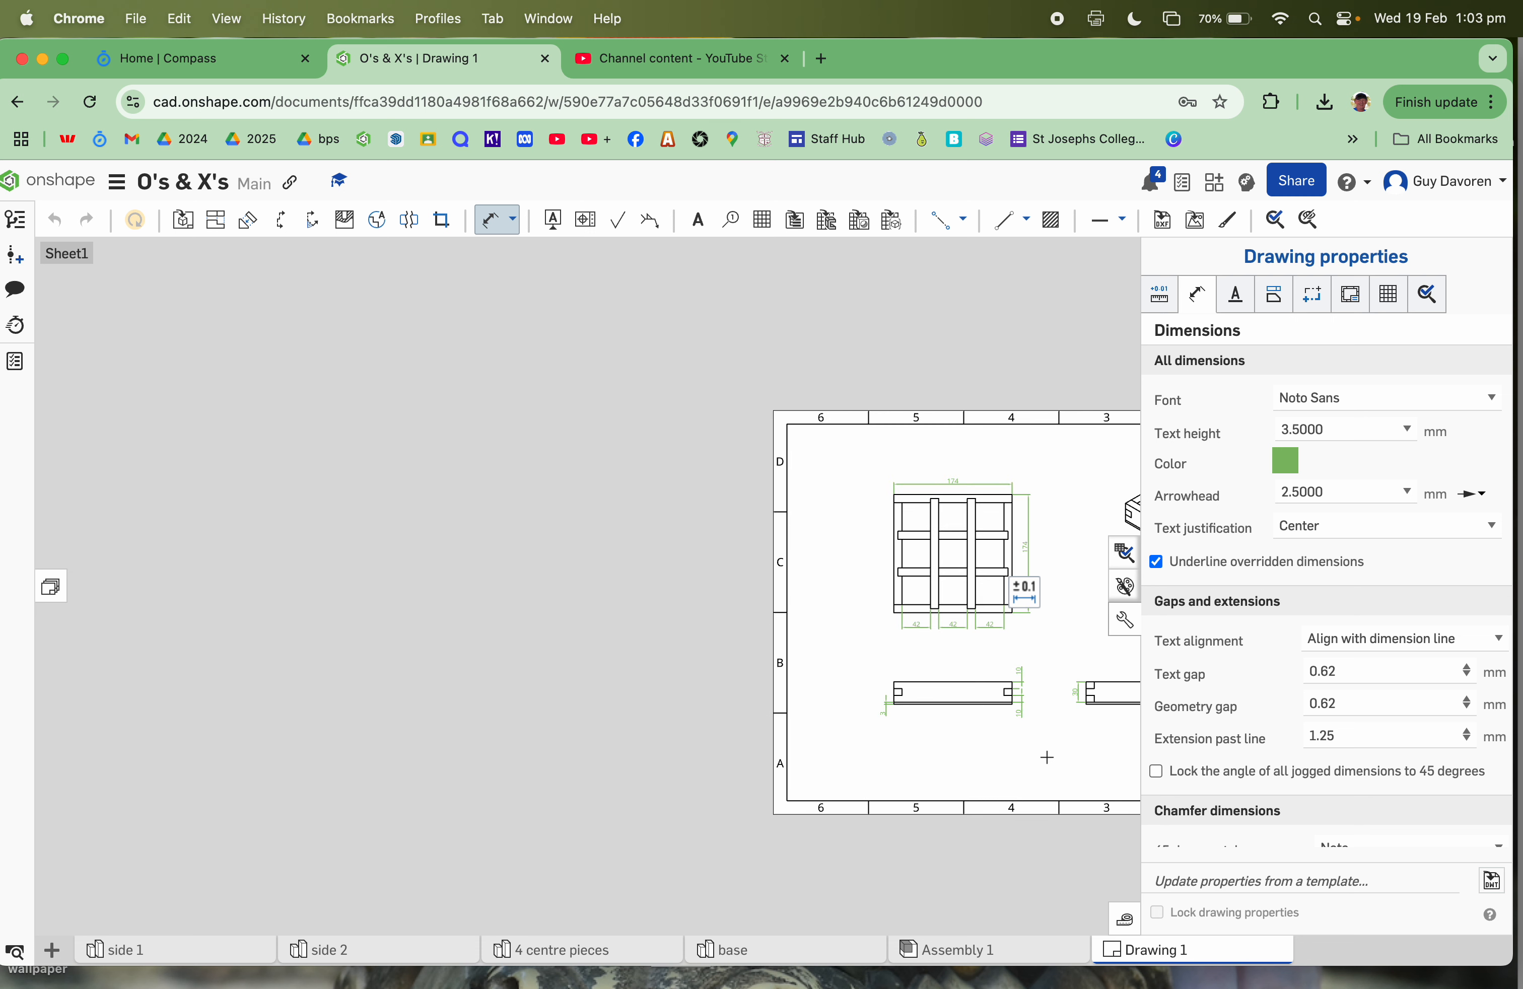
{"action": "scroll", "coordinate": [1047, 758], "scroll_direction": "down", "scroll_amount": 6}
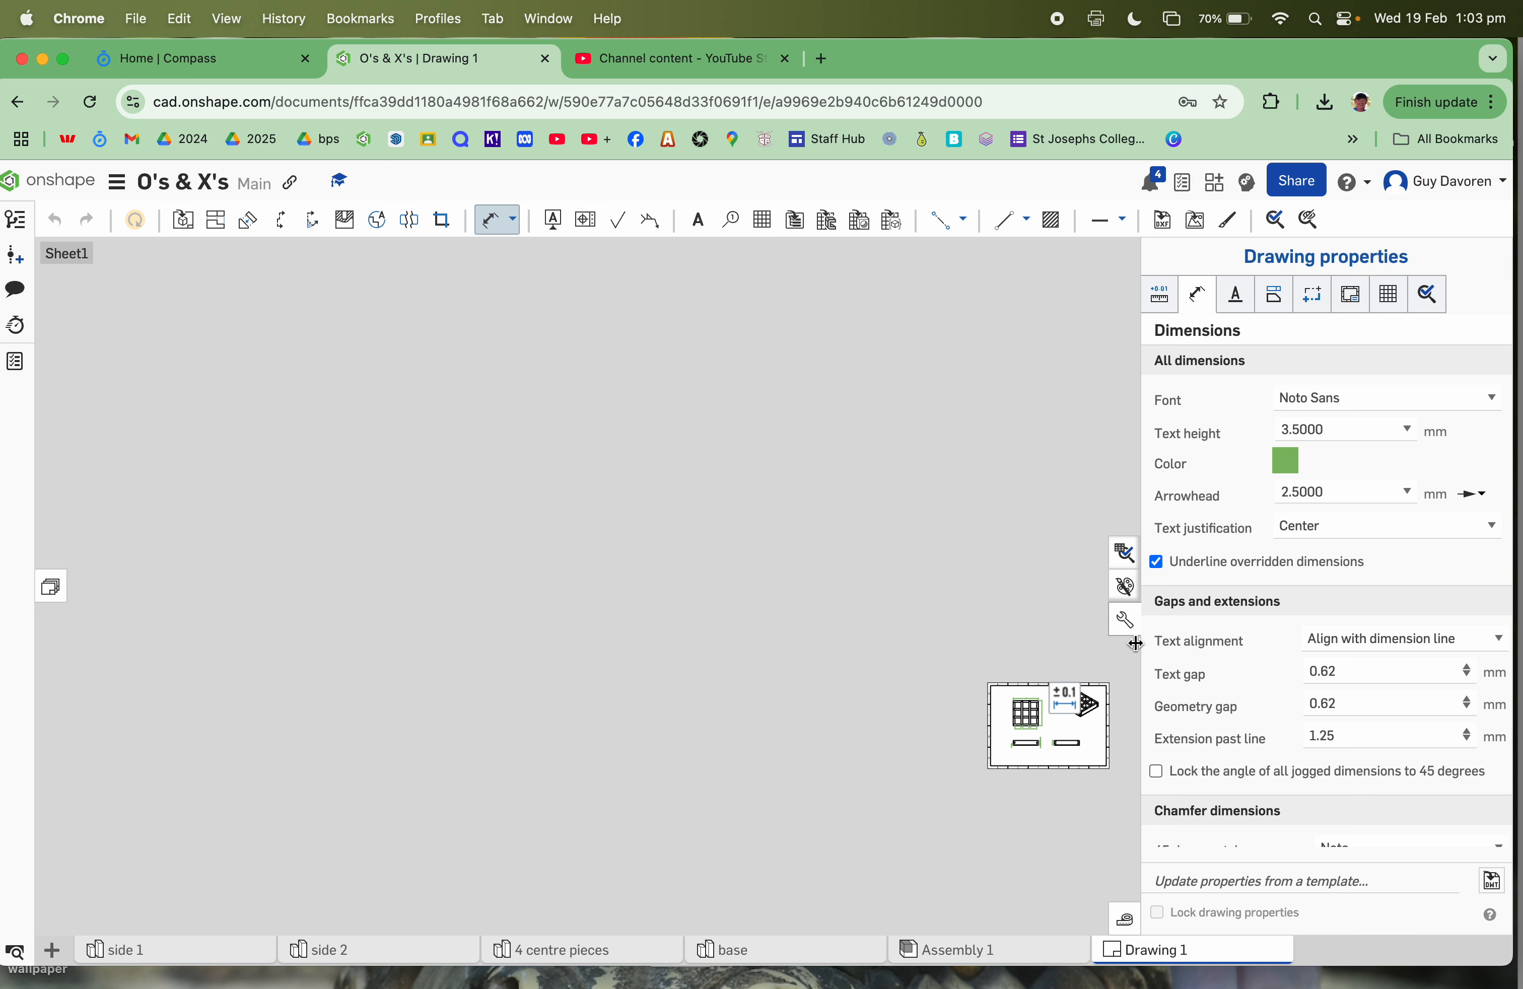
{"action": "left_click", "coordinate": [1125, 620]}
{"action": "scroll", "coordinate": [1125, 764], "scroll_direction": "up", "scroll_amount": 4}
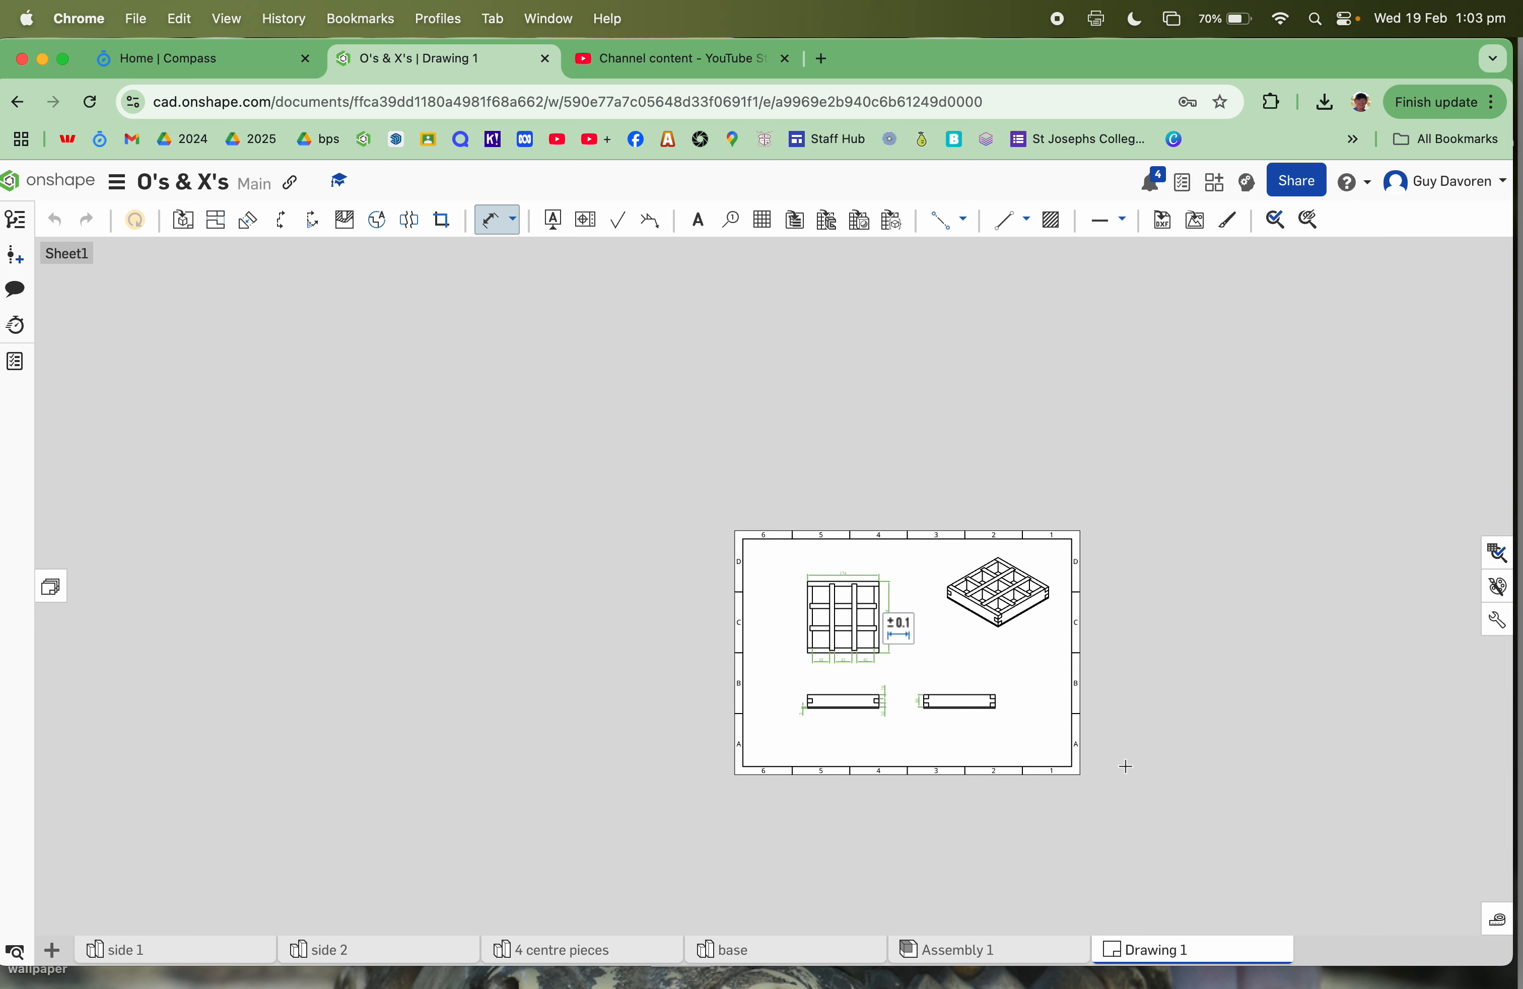
{"action": "scroll", "coordinate": [1042, 742], "scroll_direction": "up", "scroll_amount": 5}
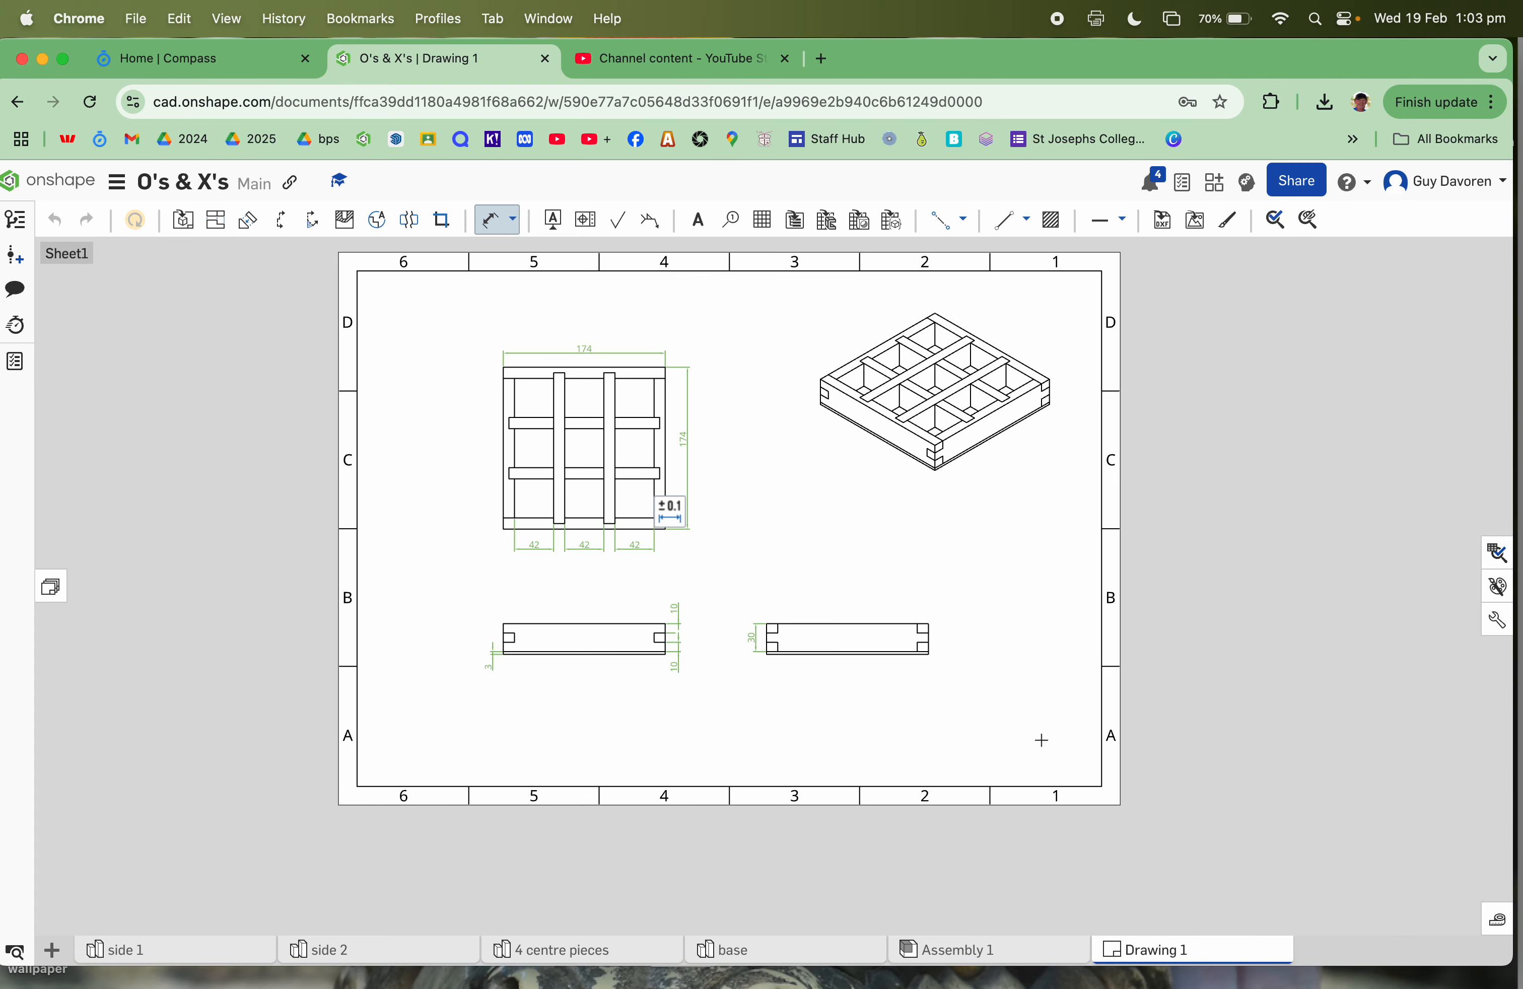
{"action": "scroll", "coordinate": [806, 444], "scroll_direction": "up", "scroll_amount": 2}
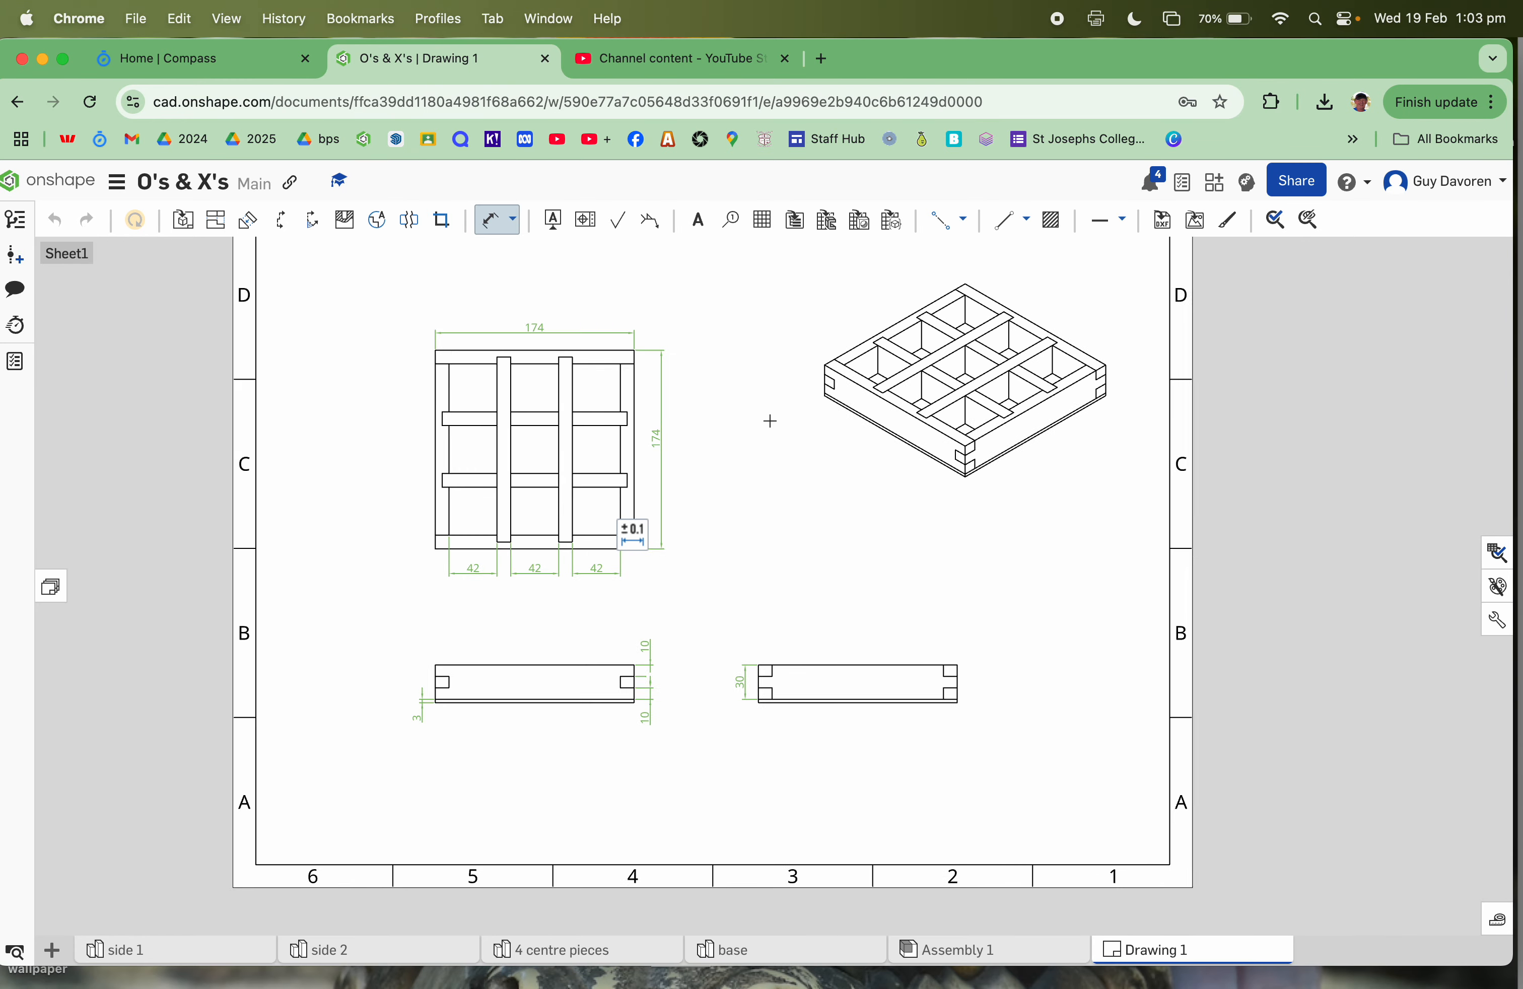
{"action": "scroll", "coordinate": [770, 421], "scroll_direction": "up", "scroll_amount": 1}
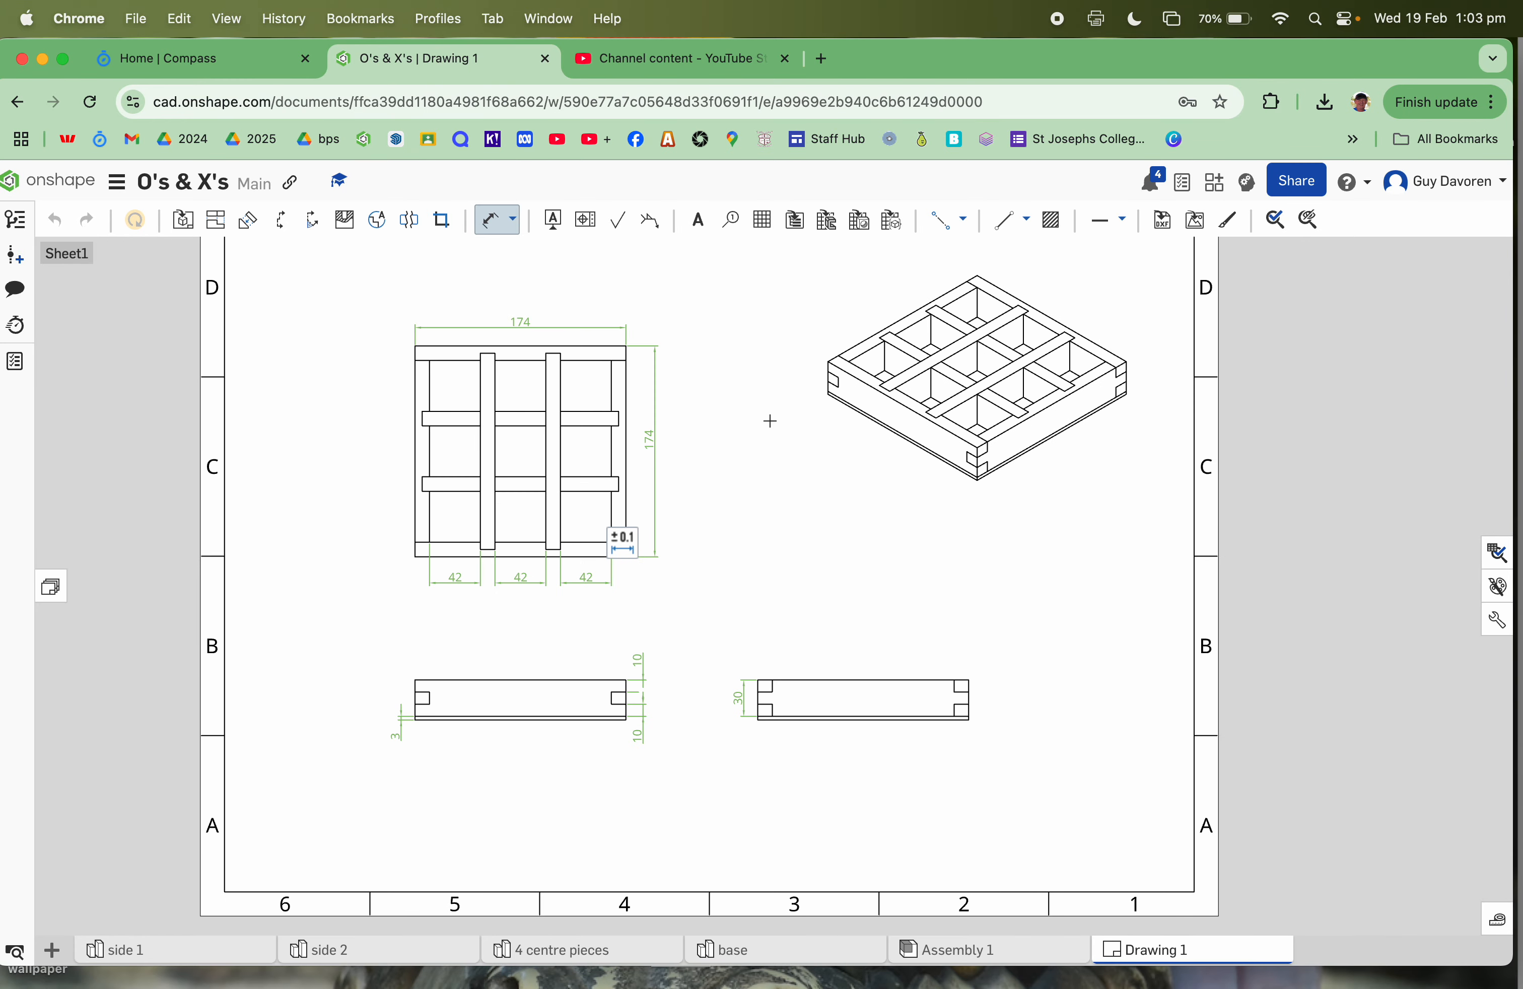
Step: Add an 'ISOMETRIC VIEW' note under the isometric view and widen it onto one line
{"action": "left_click", "coordinate": [698, 221]}
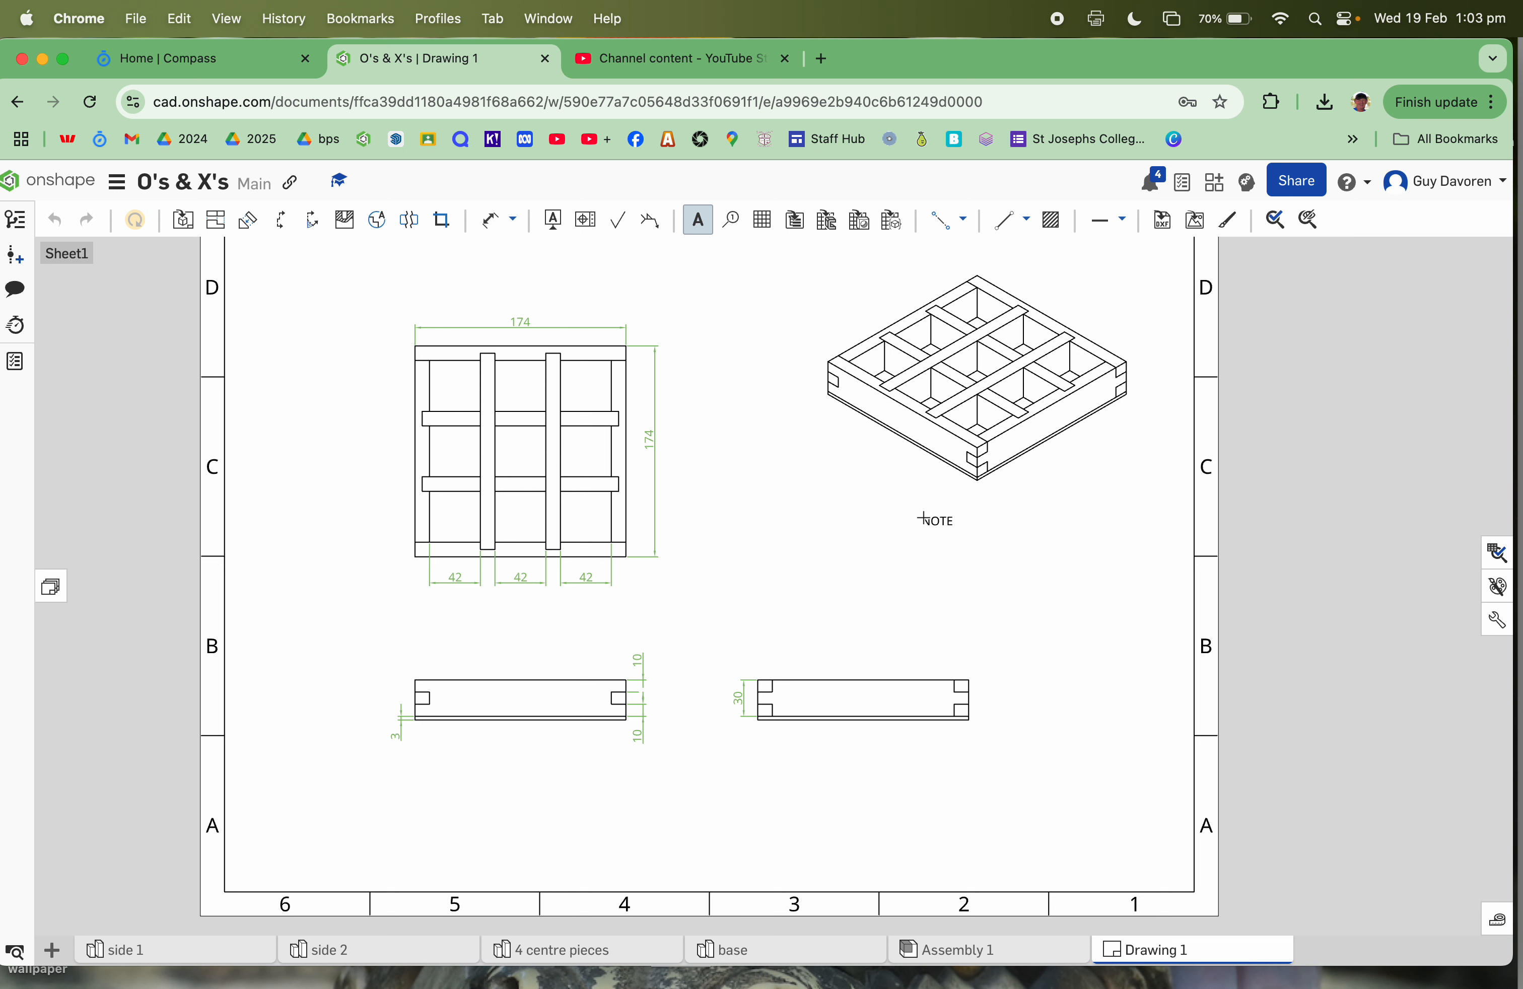
{"action": "left_click", "coordinate": [923, 518]}
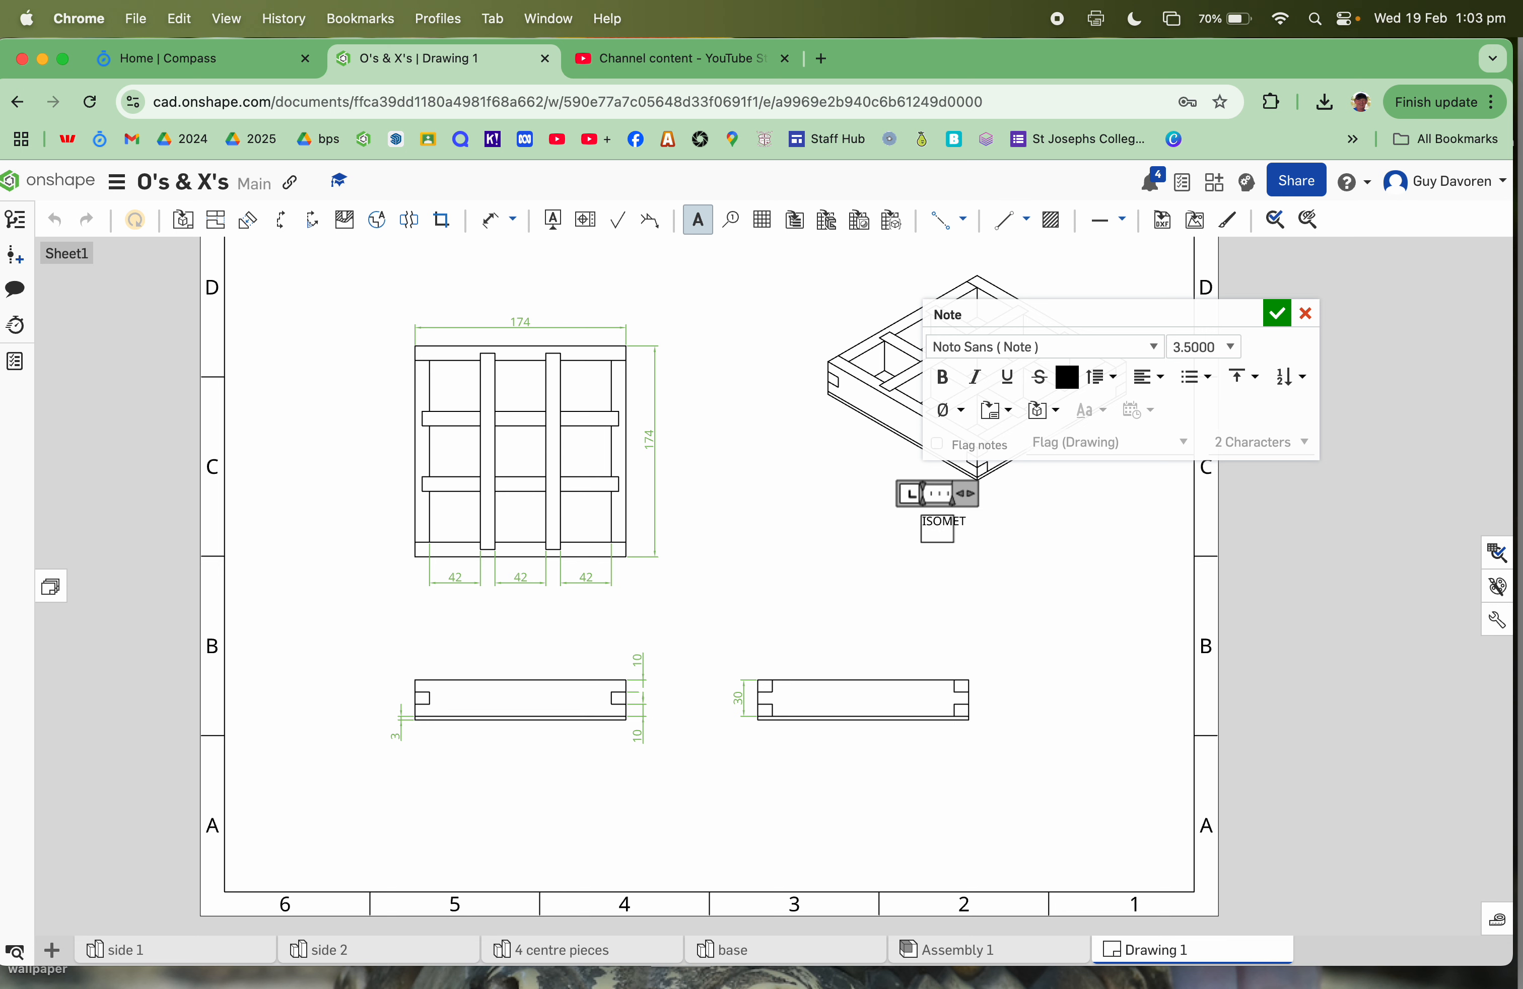
{"action": "type", "text": "ISOMETRIC VIEW"}
{"action": "left_click", "coordinate": [1278, 314]}
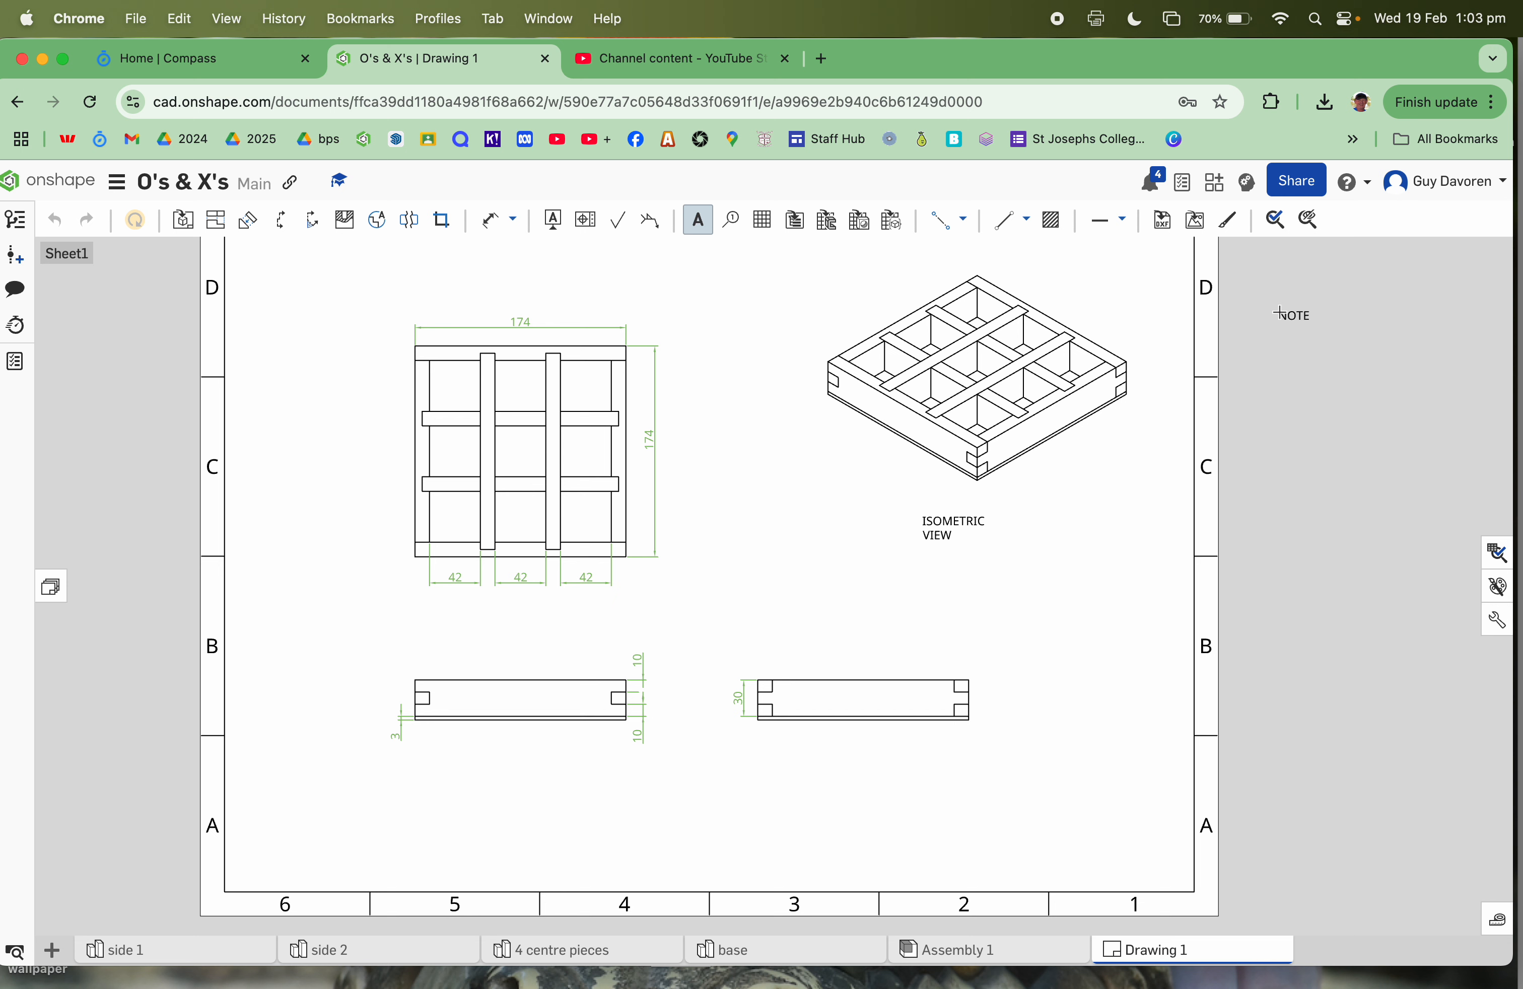
{"action": "left_click", "coordinate": [945, 523]}
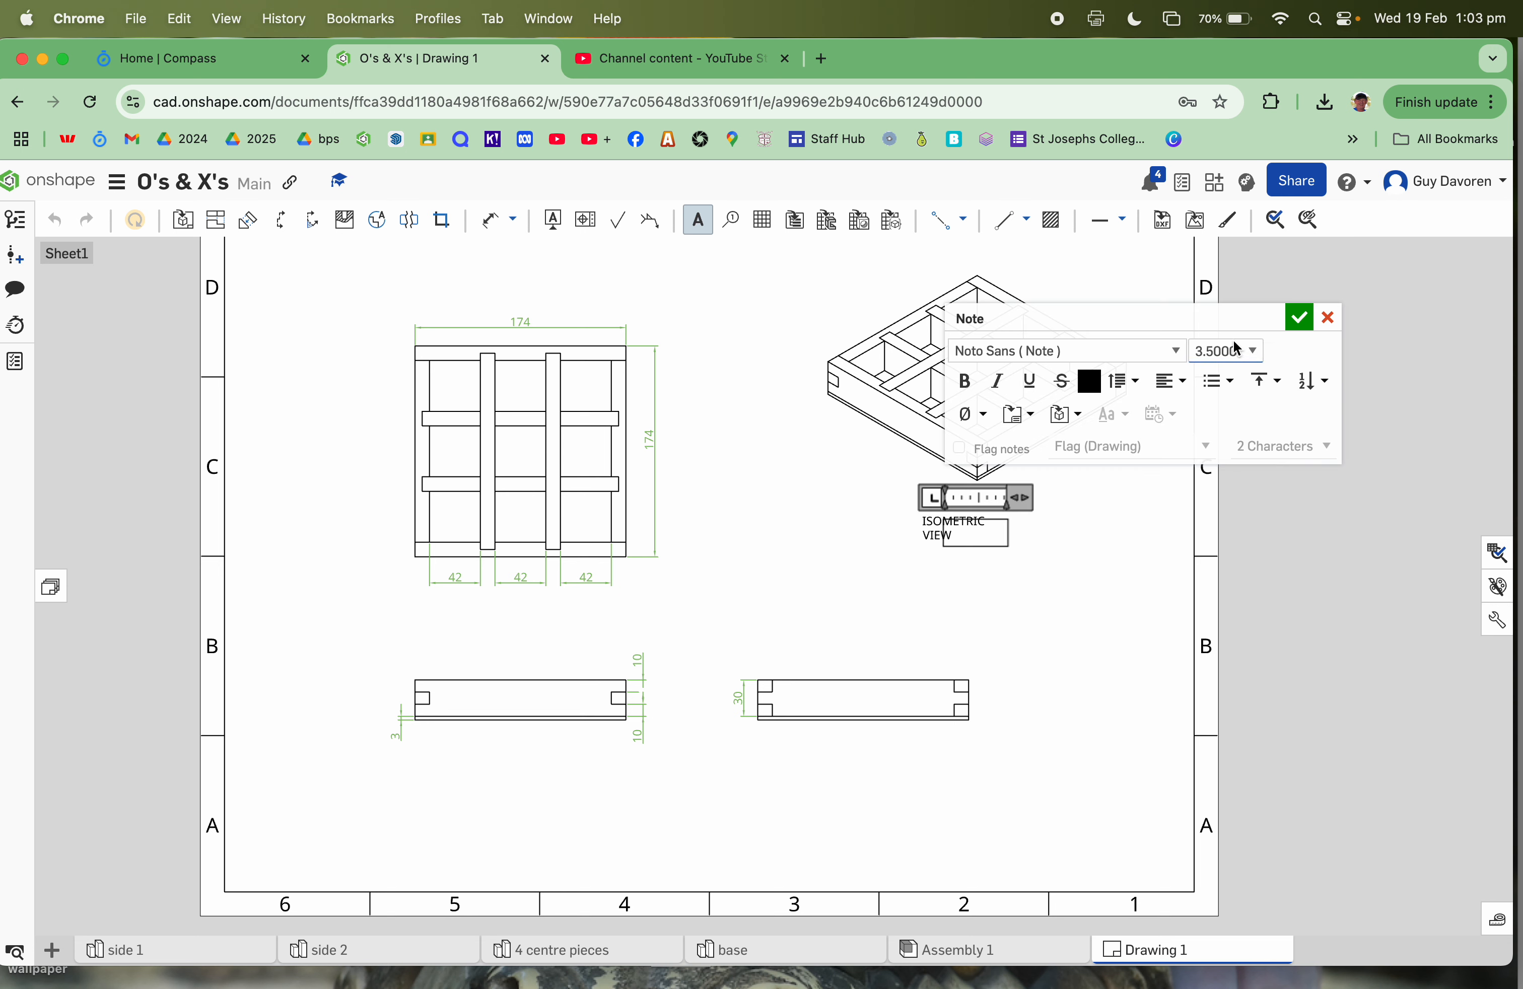
{"action": "left_click", "coordinate": [1328, 317]}
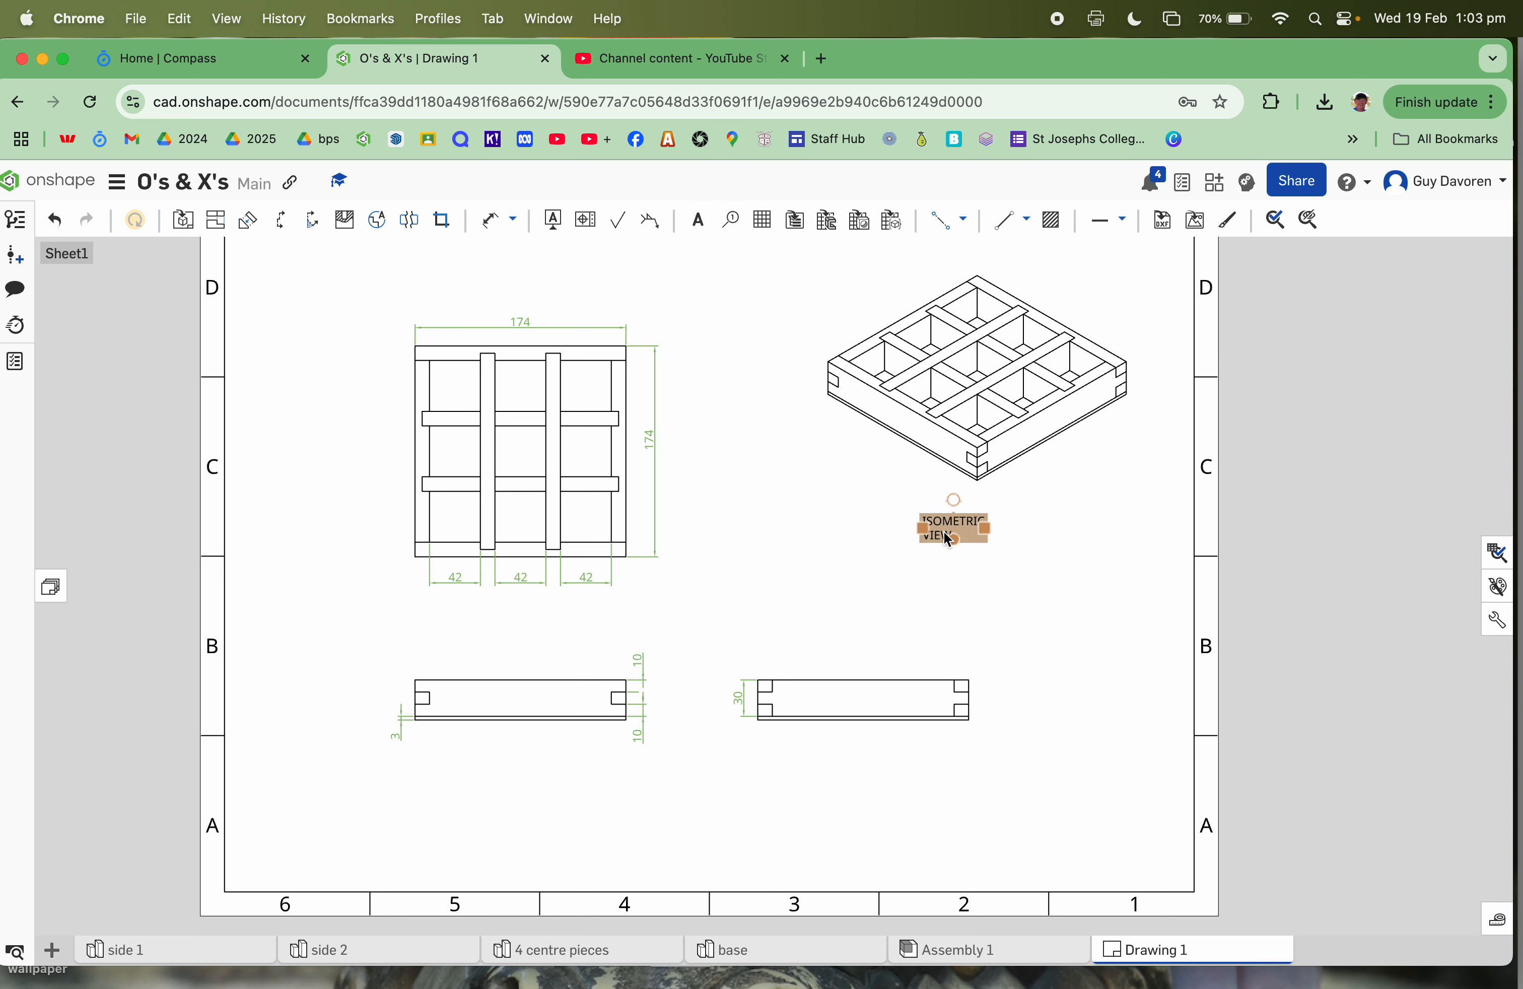
{"action": "left_click_drag", "start_coordinate": [987, 528], "coordinate": [1053, 526]}
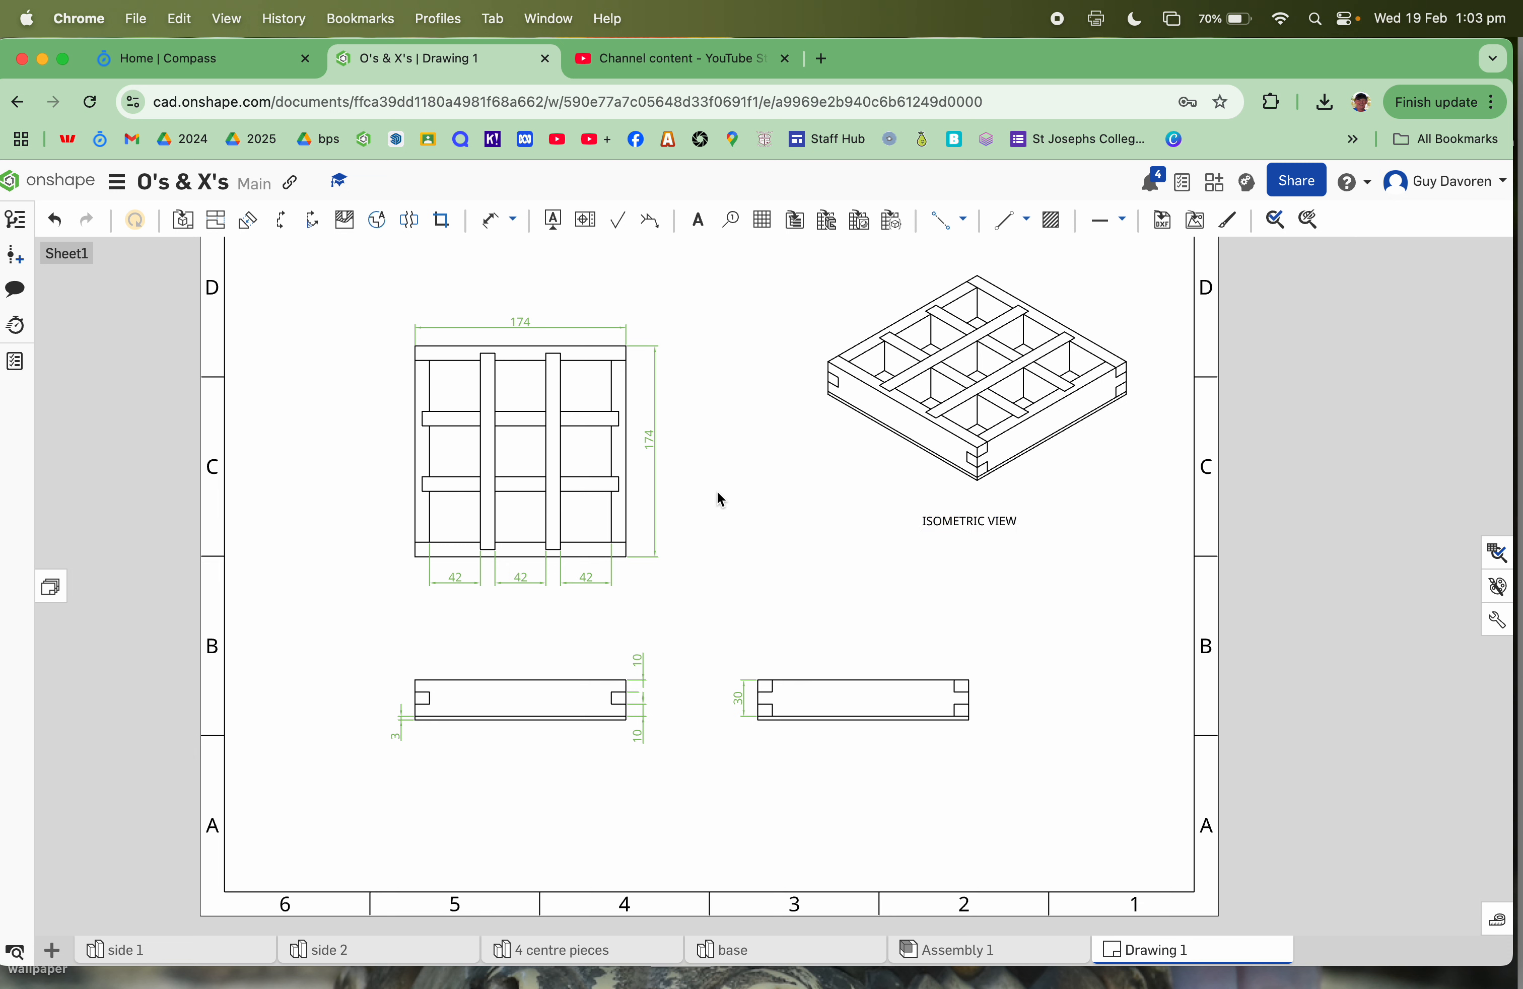
Step: Place a 'TOP VIEW' note beneath the top view
{"action": "left_click", "coordinate": [703, 222]}
{"action": "left_click", "coordinate": [471, 621]}
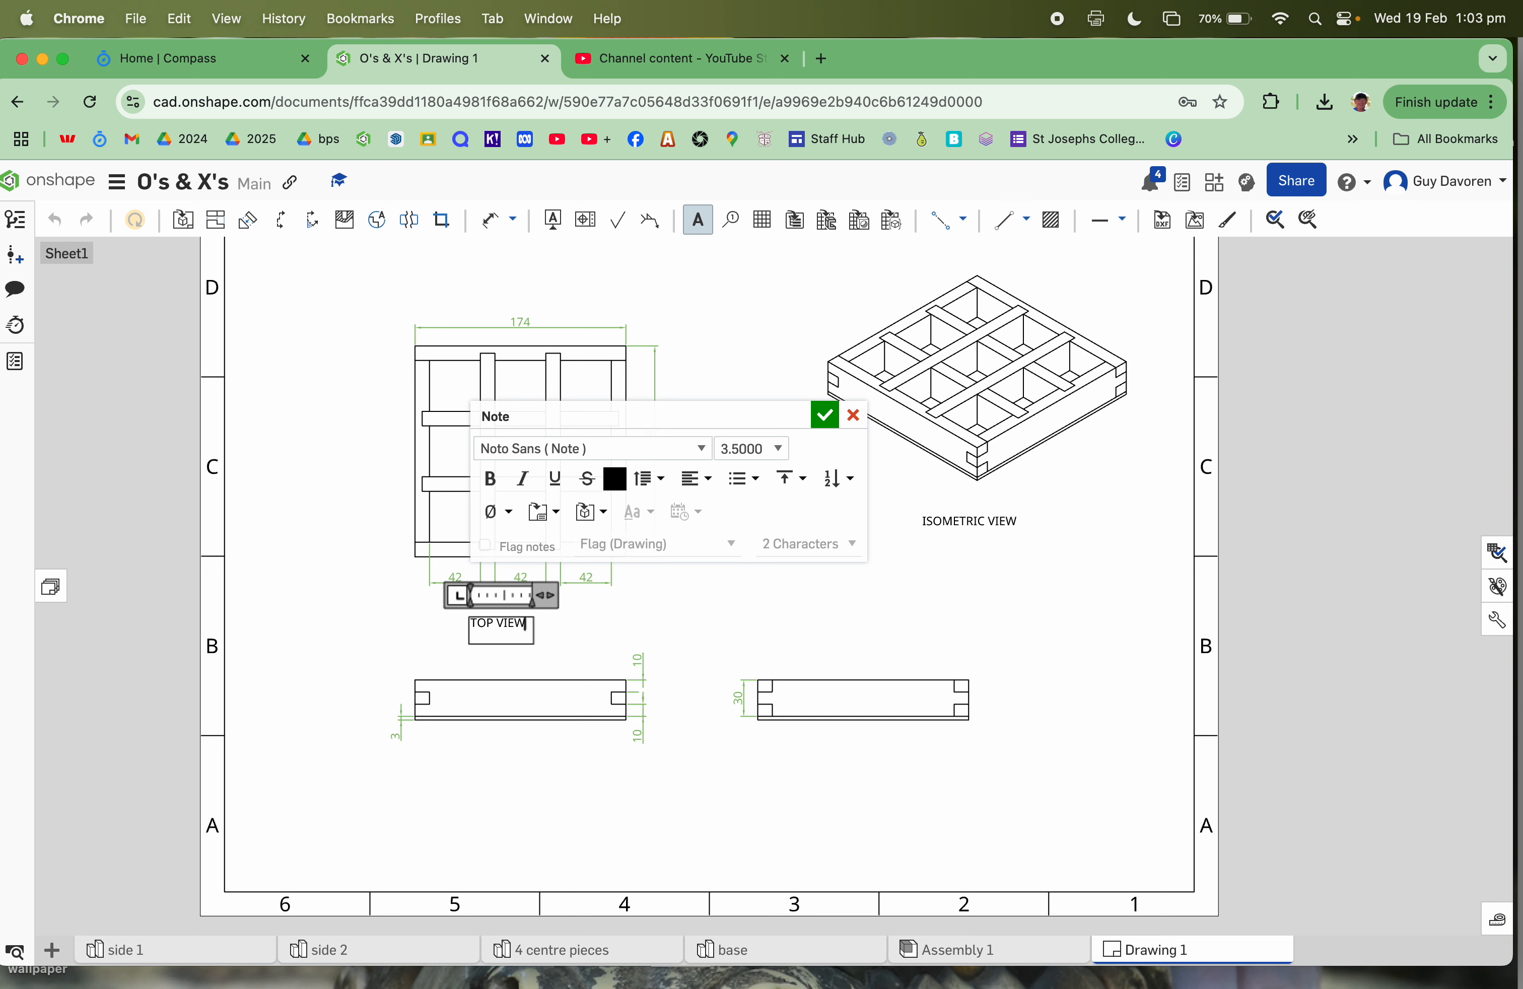
{"action": "left_click", "coordinate": [827, 416]}
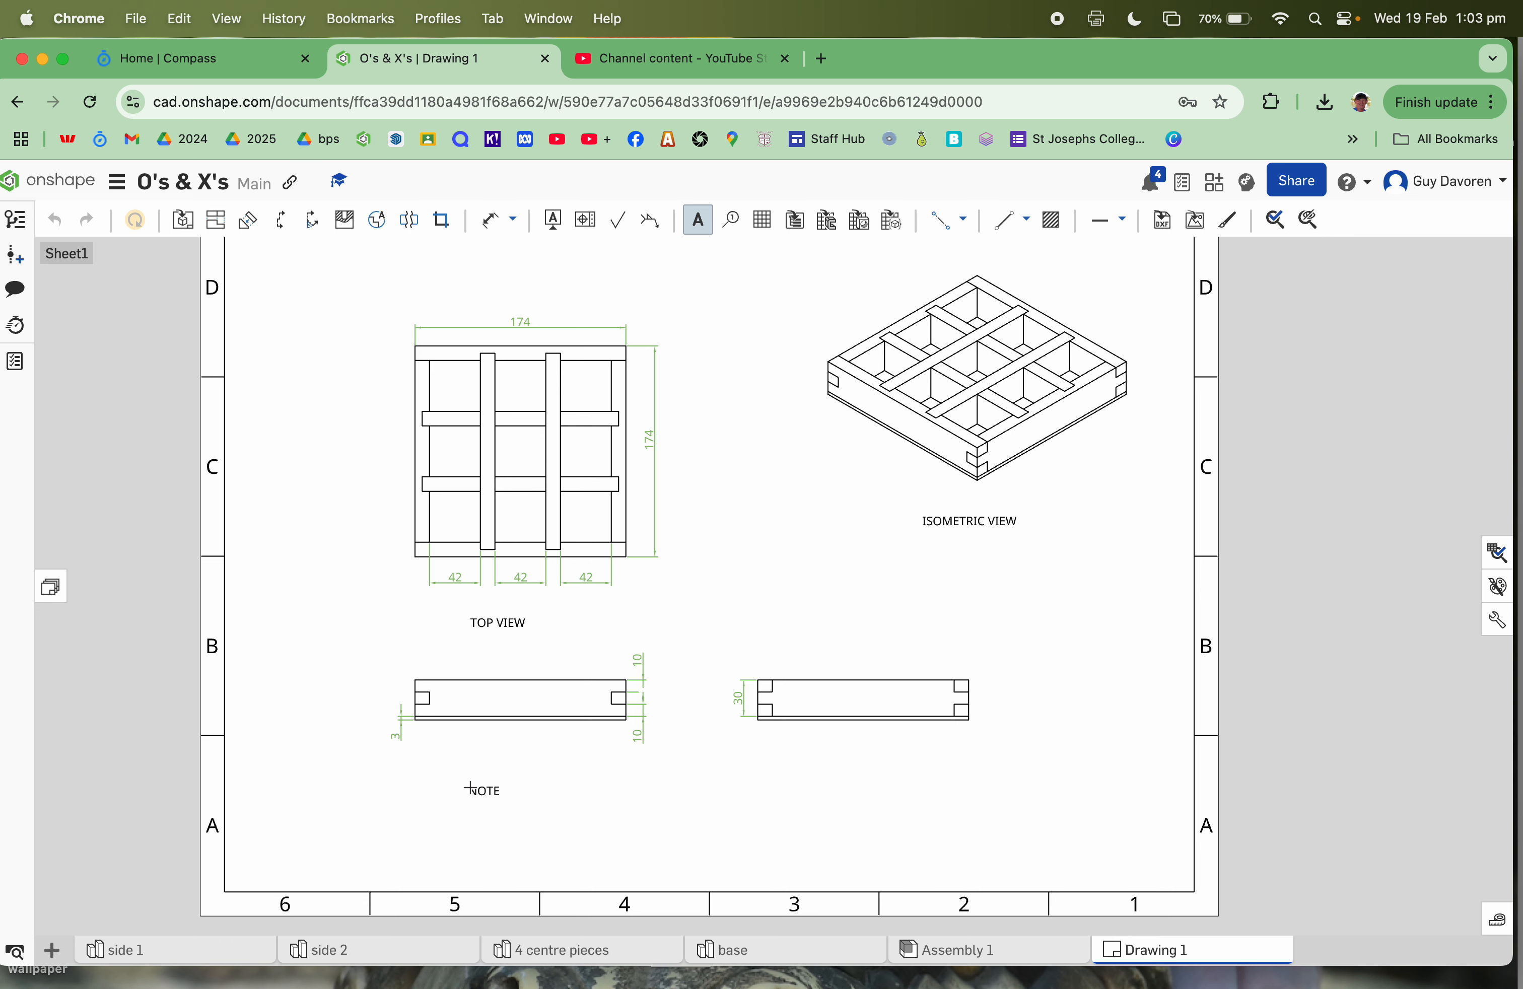
Step: Add a 'FRONT VIEW' note under the front view, widened onto one line
{"action": "left_click", "coordinate": [470, 789]}
{"action": "type", "text": "FR"}
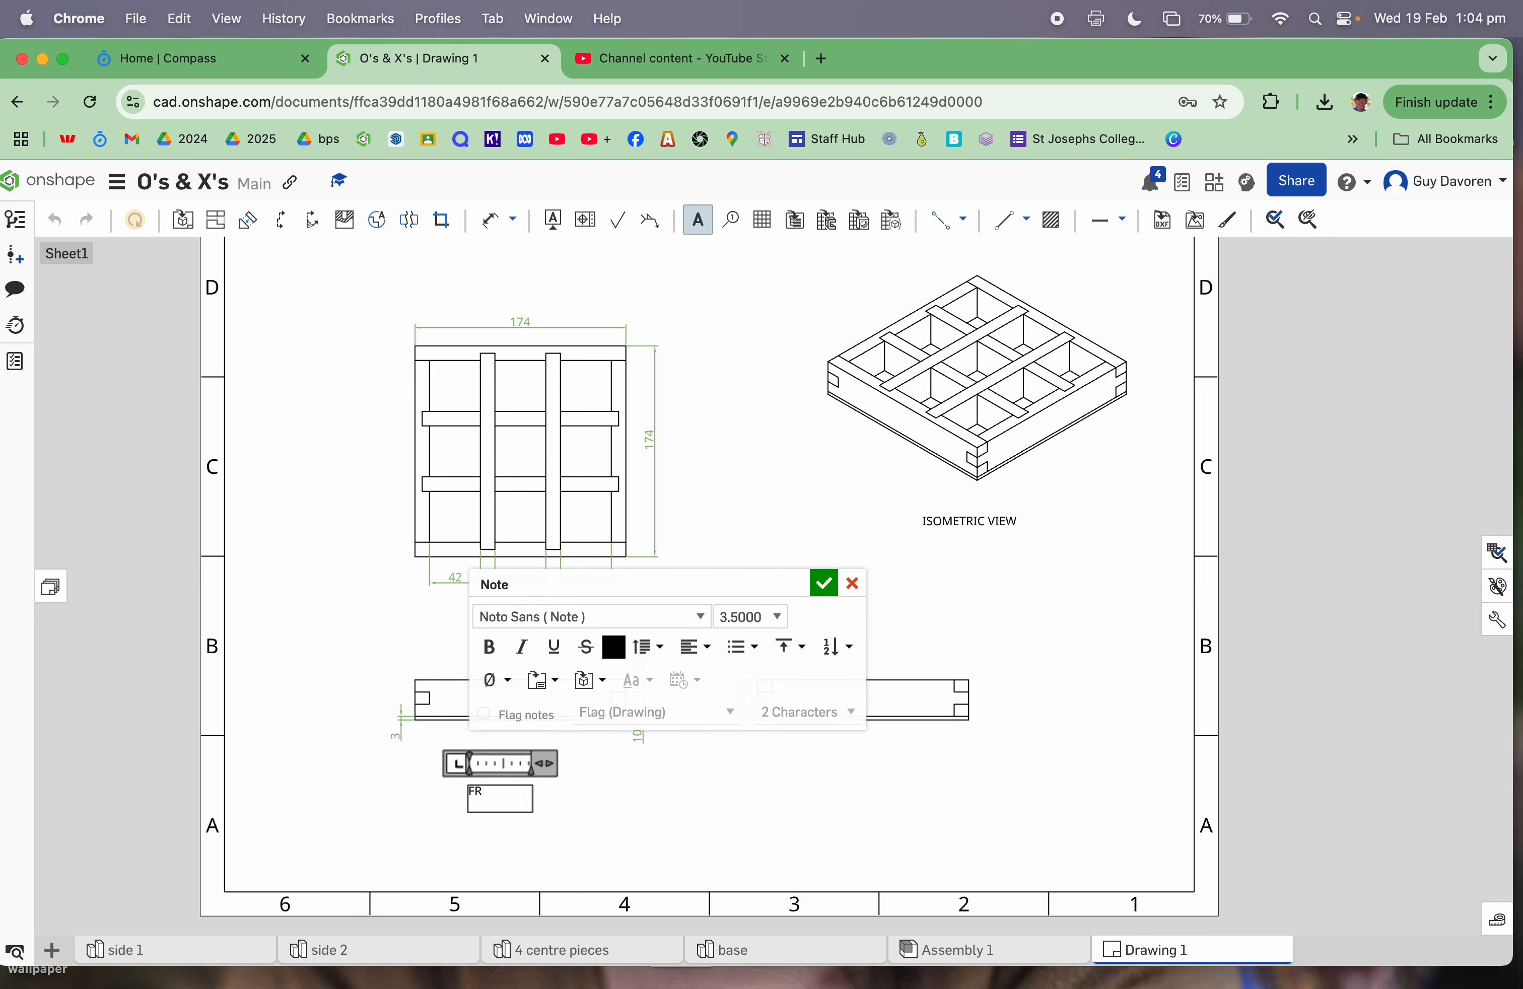
{"action": "type", "text": "ONT VIEW"}
{"action": "left_click", "coordinate": [824, 583]}
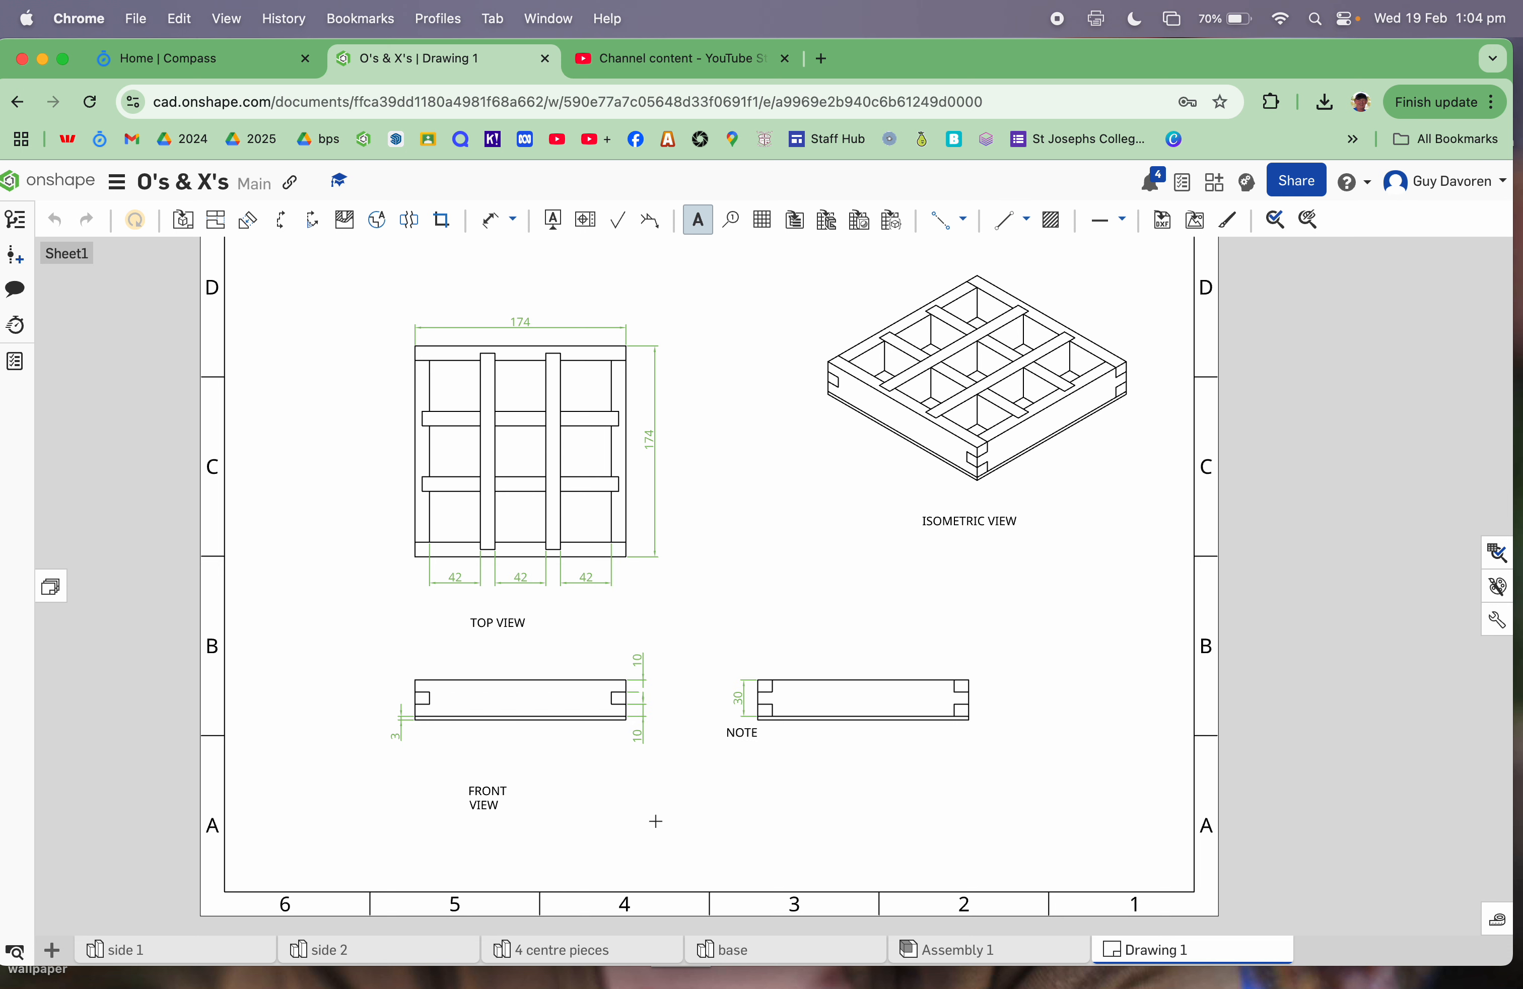
{"action": "left_click", "coordinate": [485, 803]}
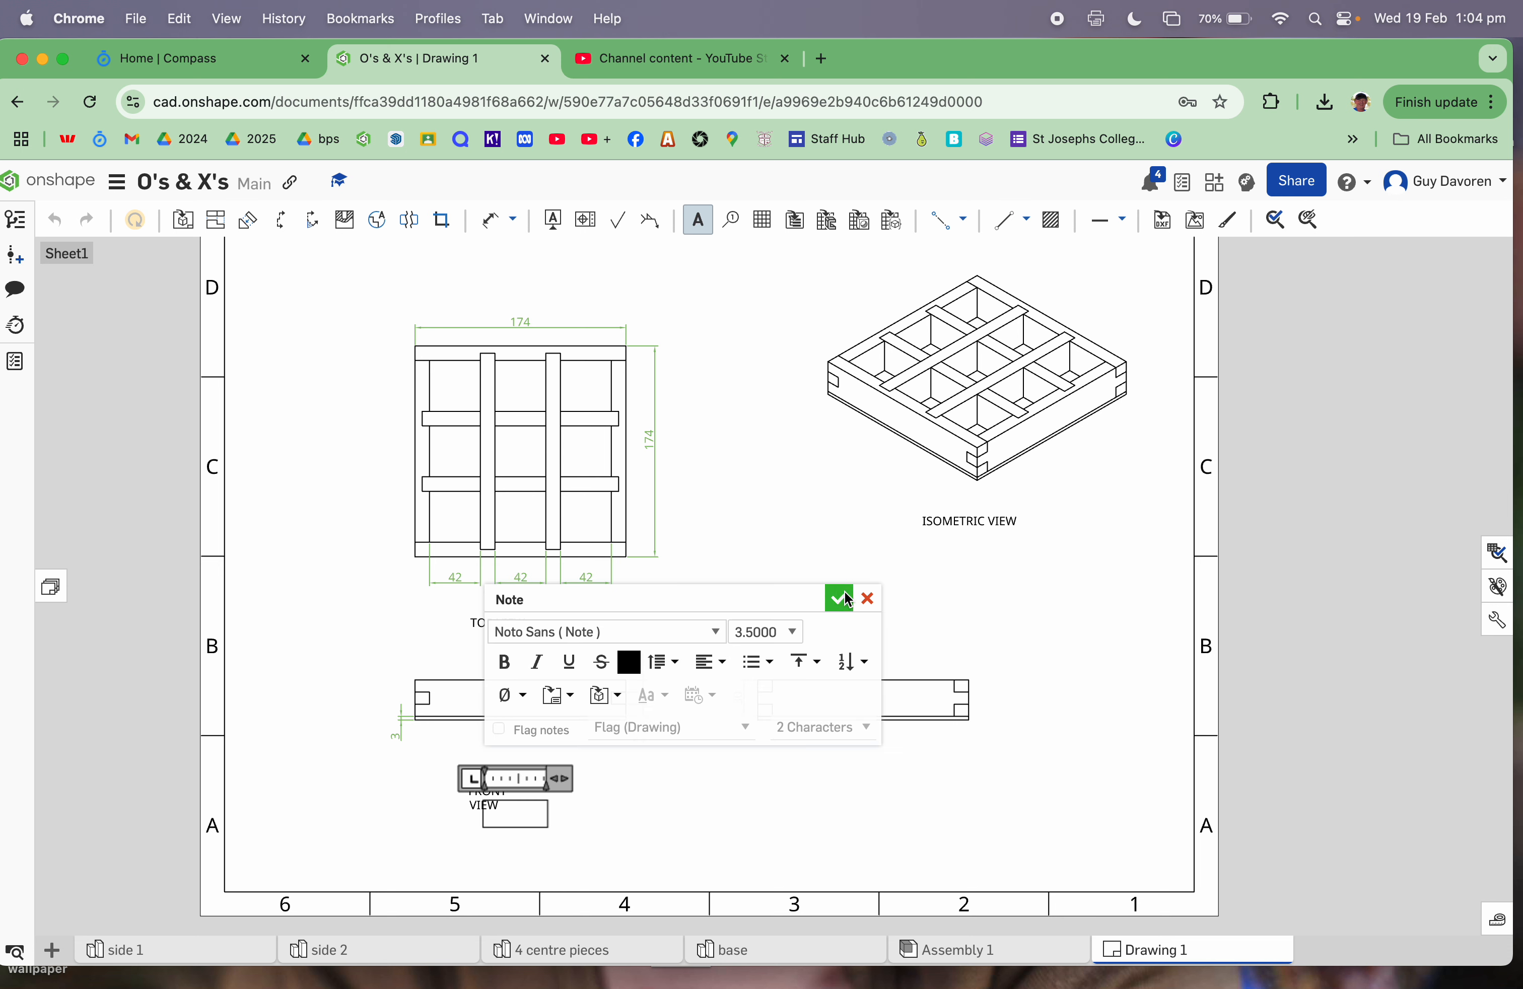
{"action": "left_click", "coordinate": [869, 599]}
{"action": "left_click", "coordinate": [496, 808]}
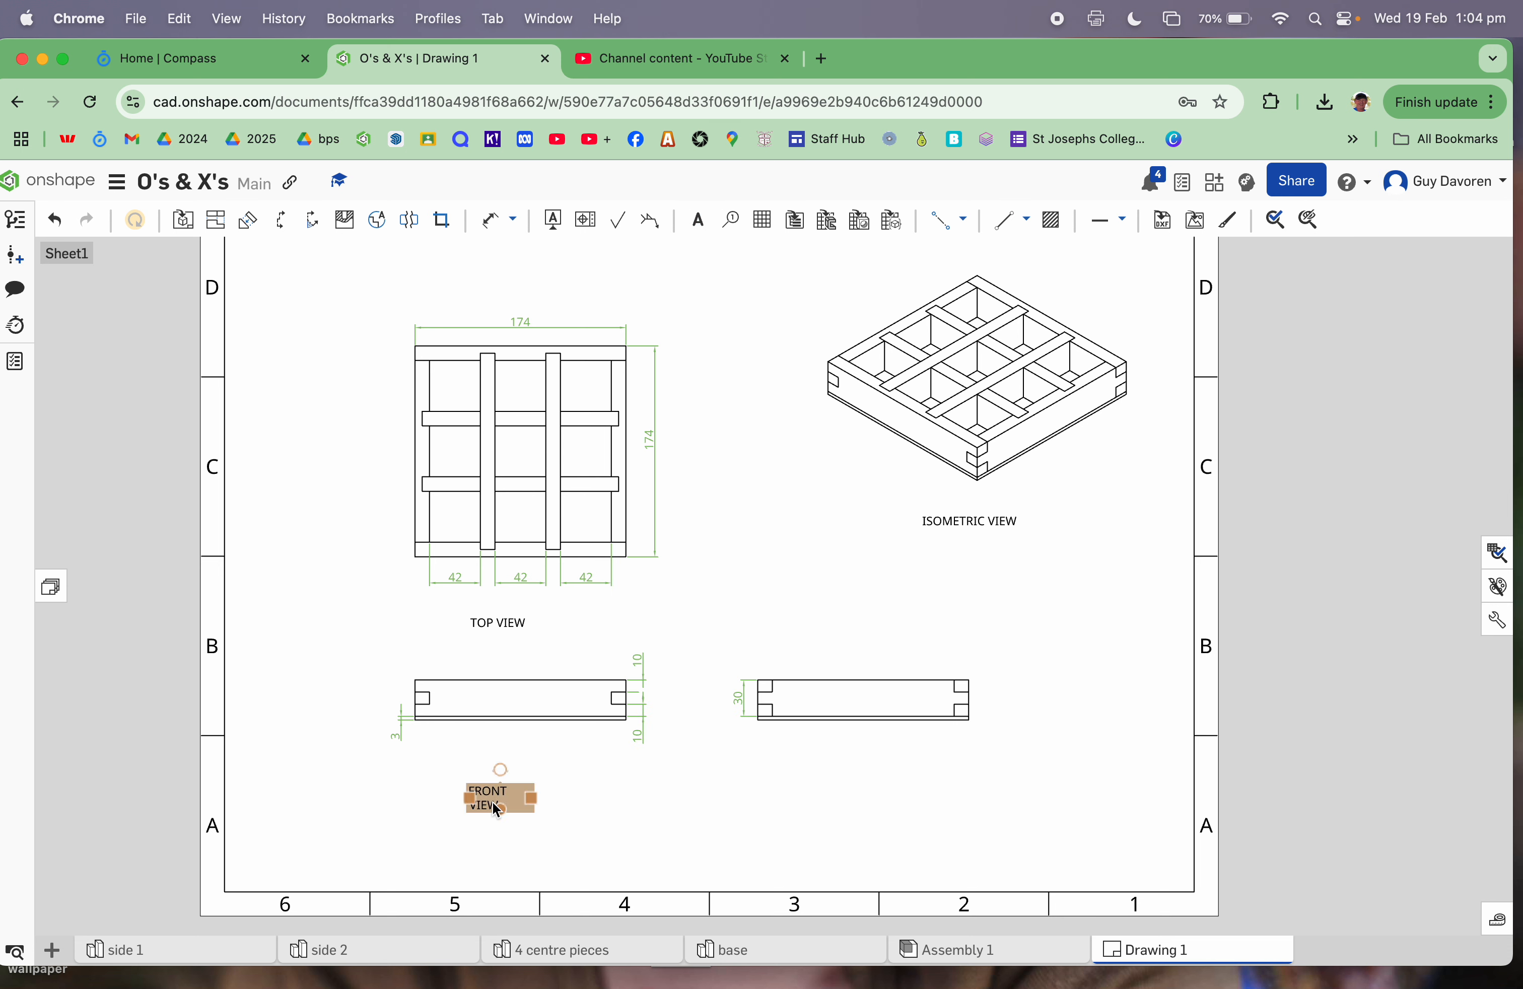
{"action": "left_click_drag", "start_coordinate": [530, 800], "coordinate": [572, 811]}
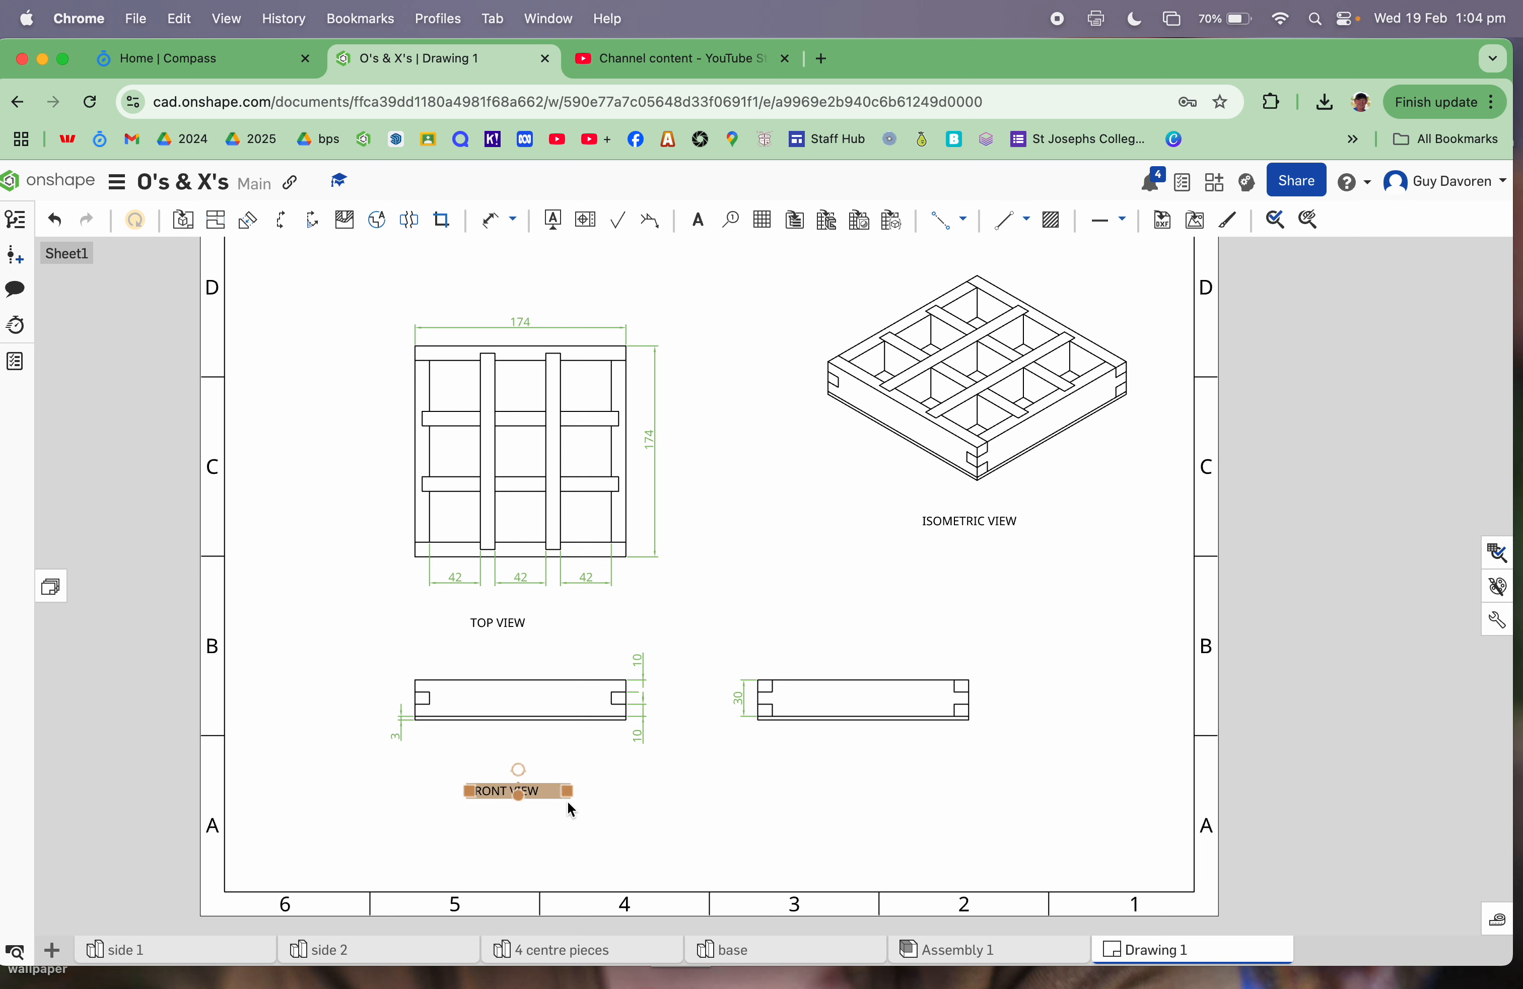
Step: Add a 'RIGHT SIDE VIEW' note under the right side view, widened onto one line
{"action": "left_click", "coordinate": [698, 223]}
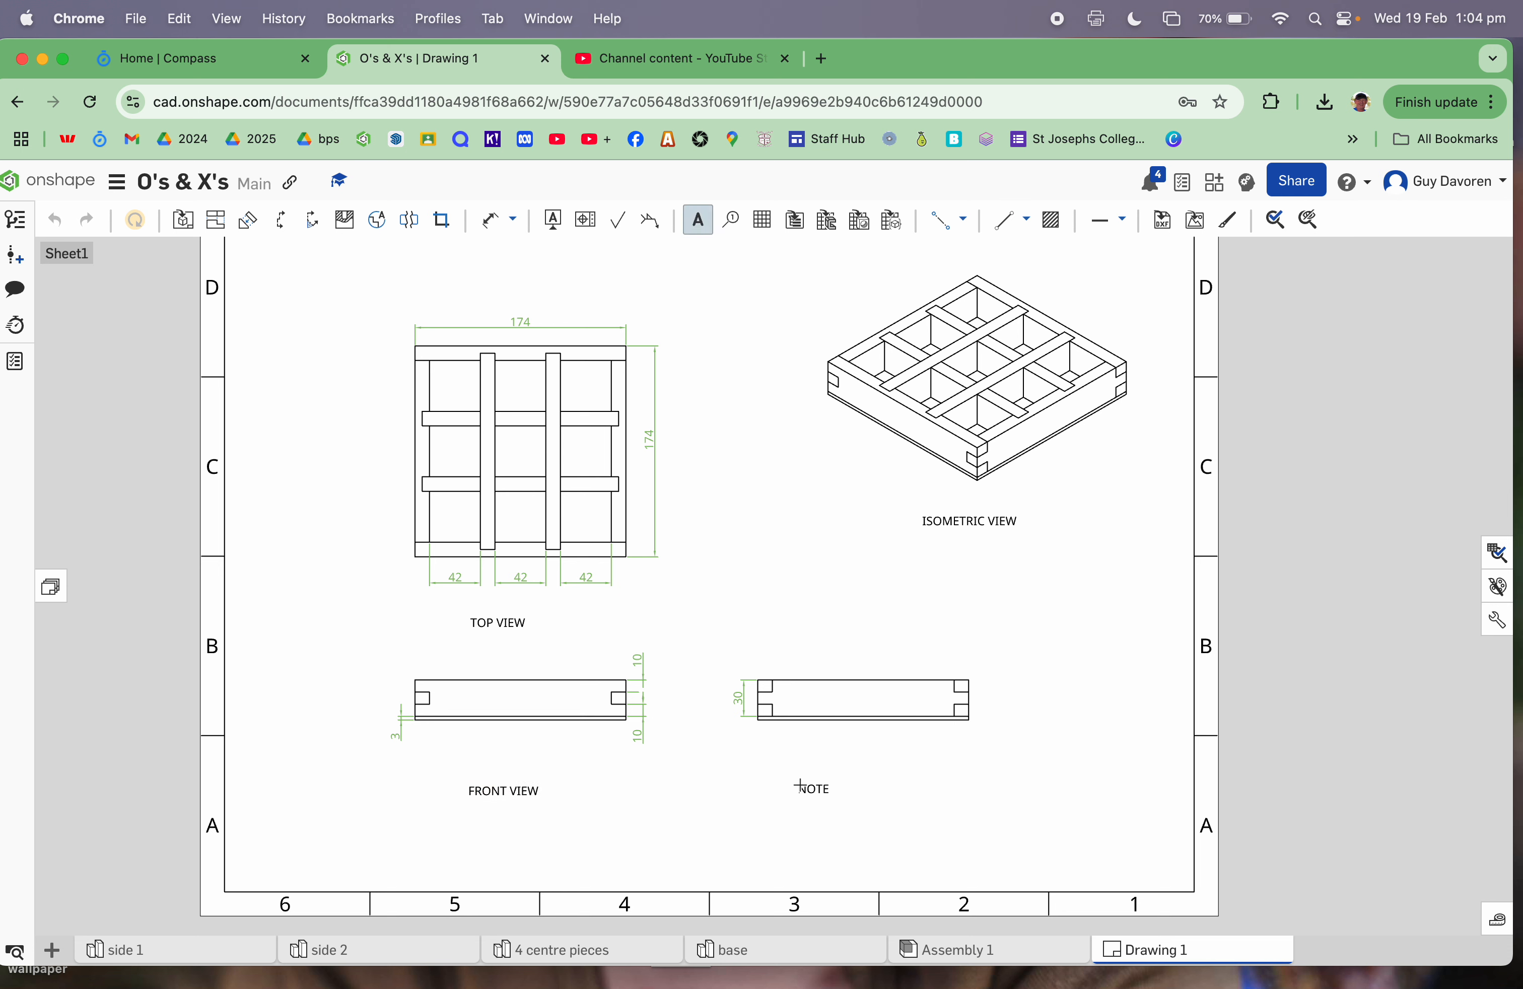
{"action": "left_click", "coordinate": [800, 785]}
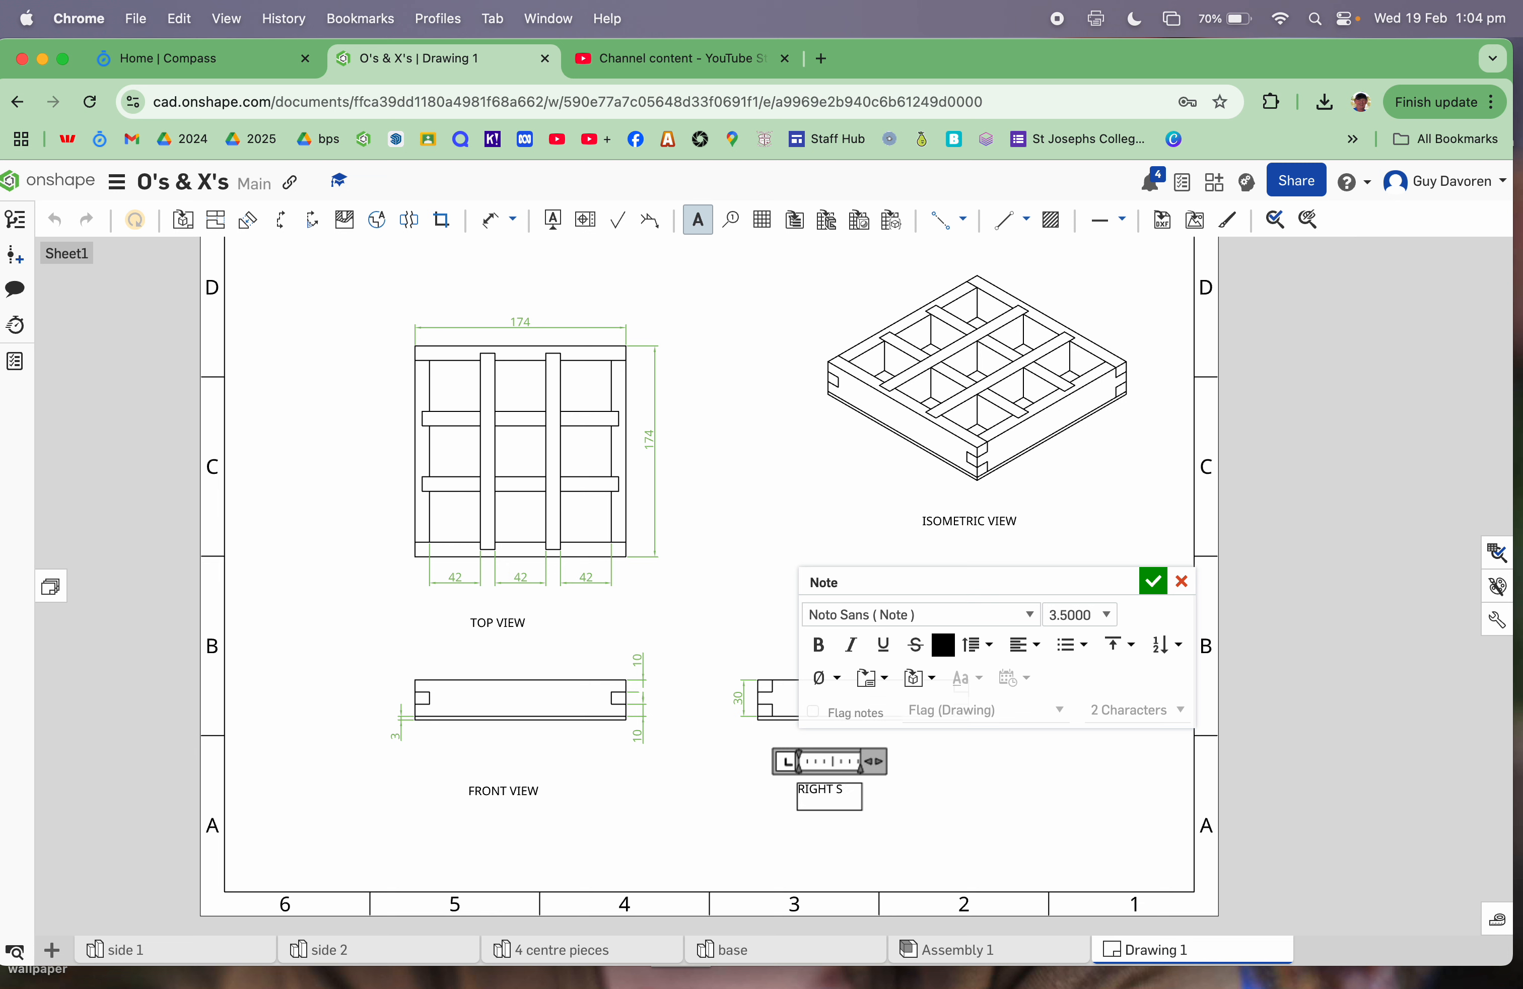
{"action": "type", "text": "RIGHT SIDE VIEW"}
{"action": "left_click", "coordinate": [1153, 581]}
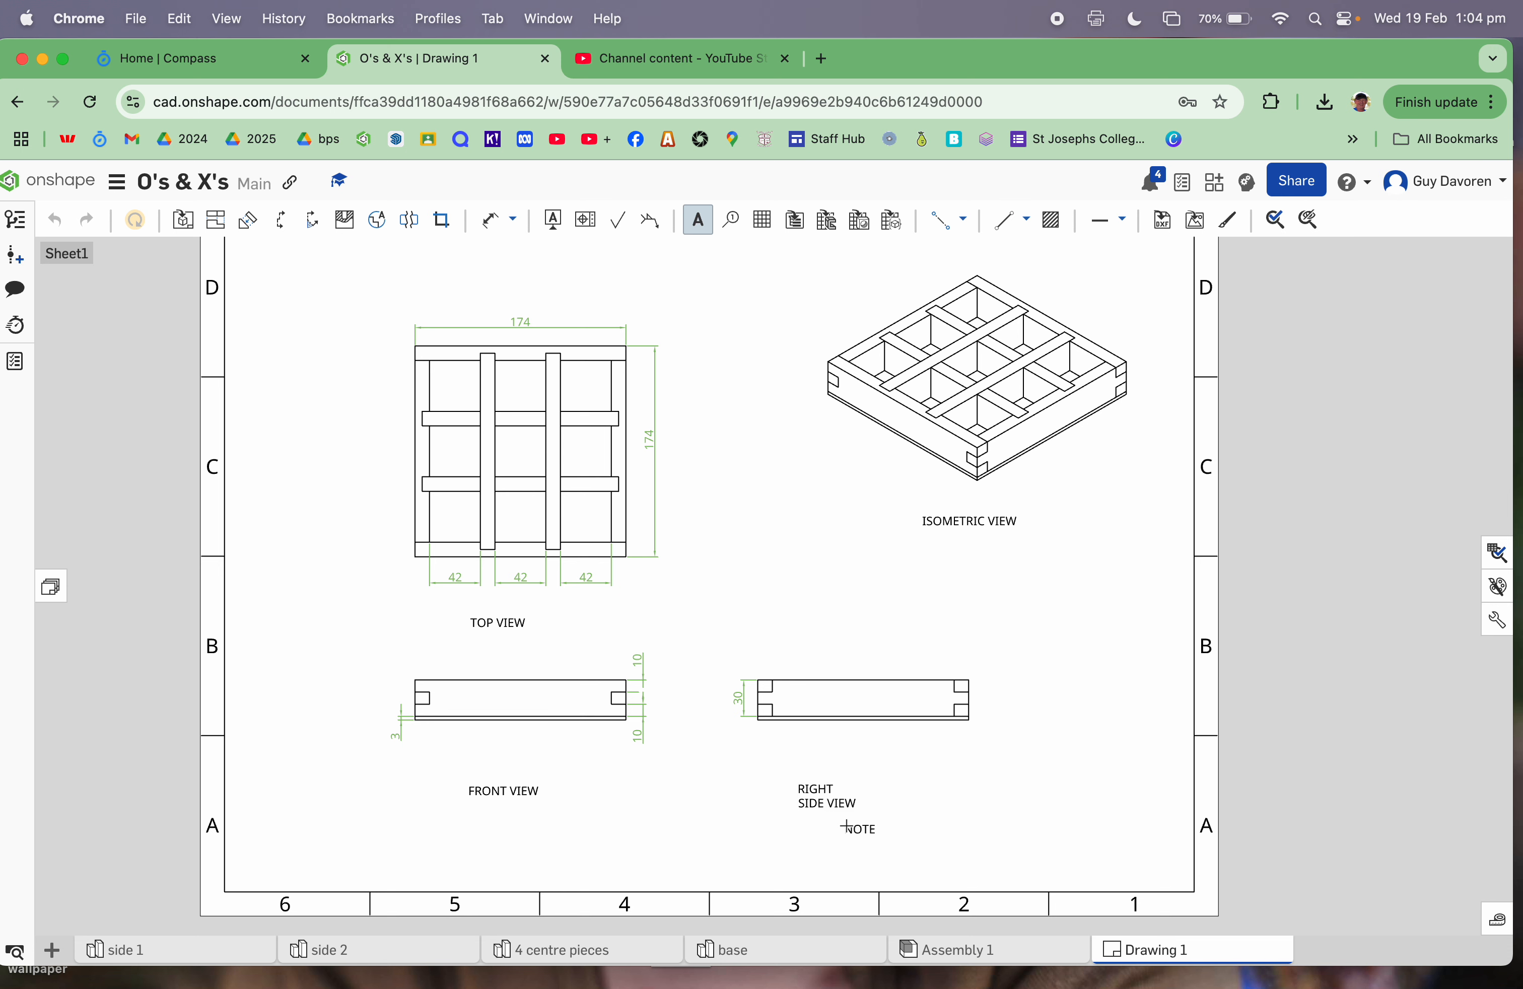
{"action": "left_click", "coordinate": [827, 800]}
{"action": "left_click", "coordinate": [1207, 596]}
{"action": "left_click", "coordinate": [860, 805]}
{"action": "left_click_drag", "start_coordinate": [867, 802], "coordinate": [907, 793]}
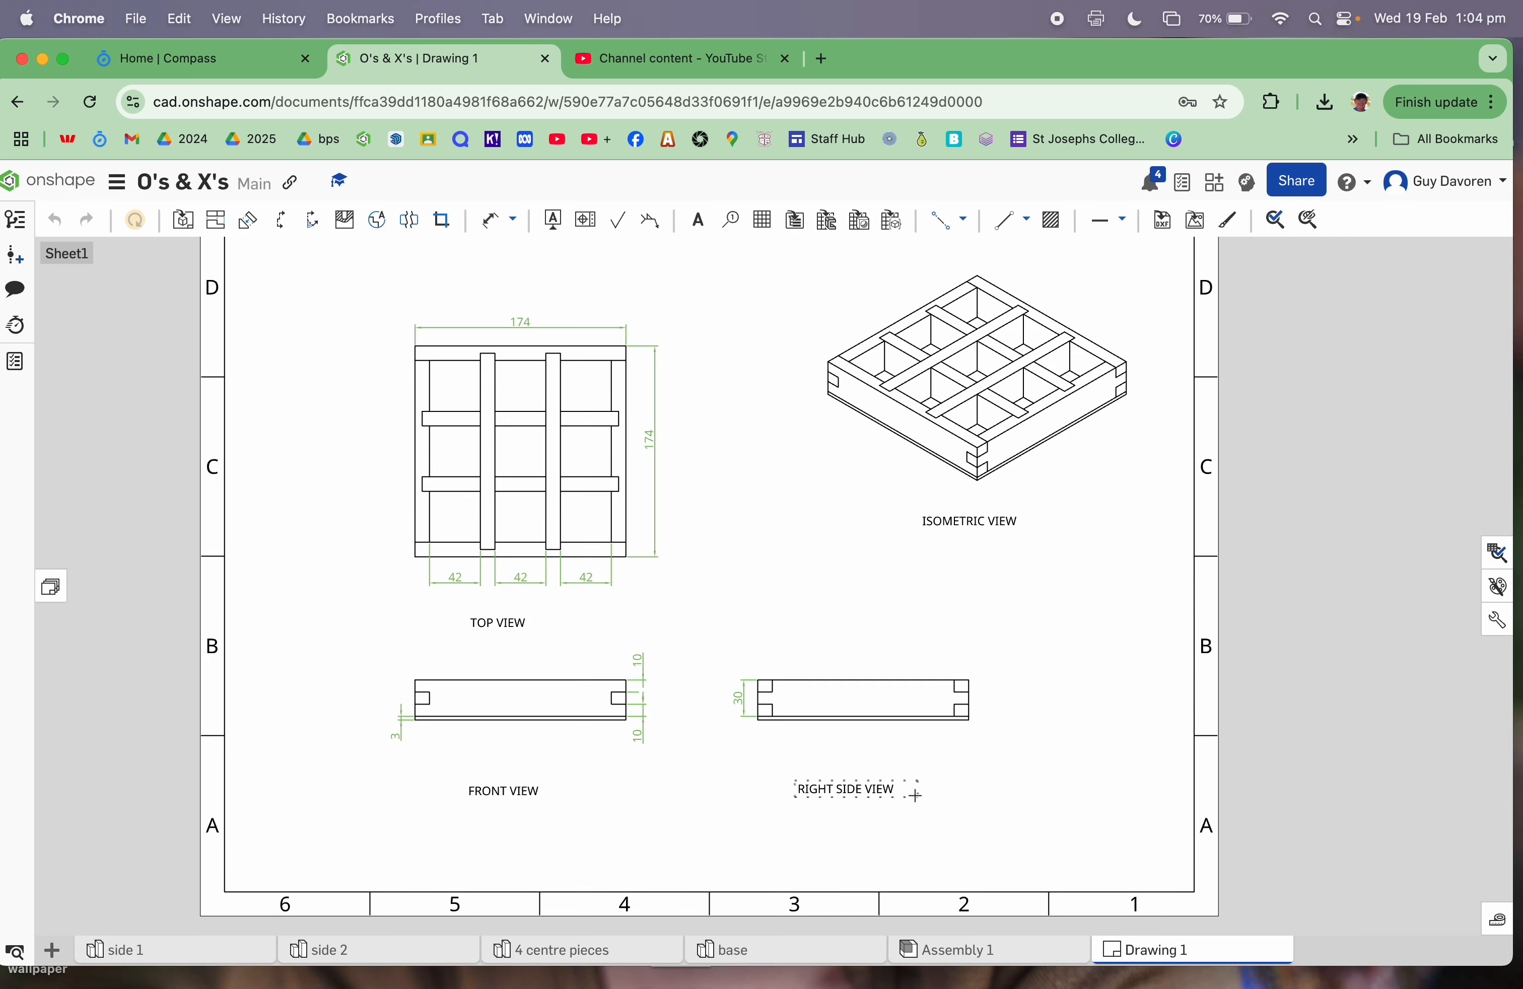
{"action": "left_click", "coordinate": [1089, 880]}
Step: Draw the title block outline's top and left edges from the right border to the bottom border
{"action": "scroll", "coordinate": [1199, 905], "scroll_direction": "up", "scroll_amount": 5}
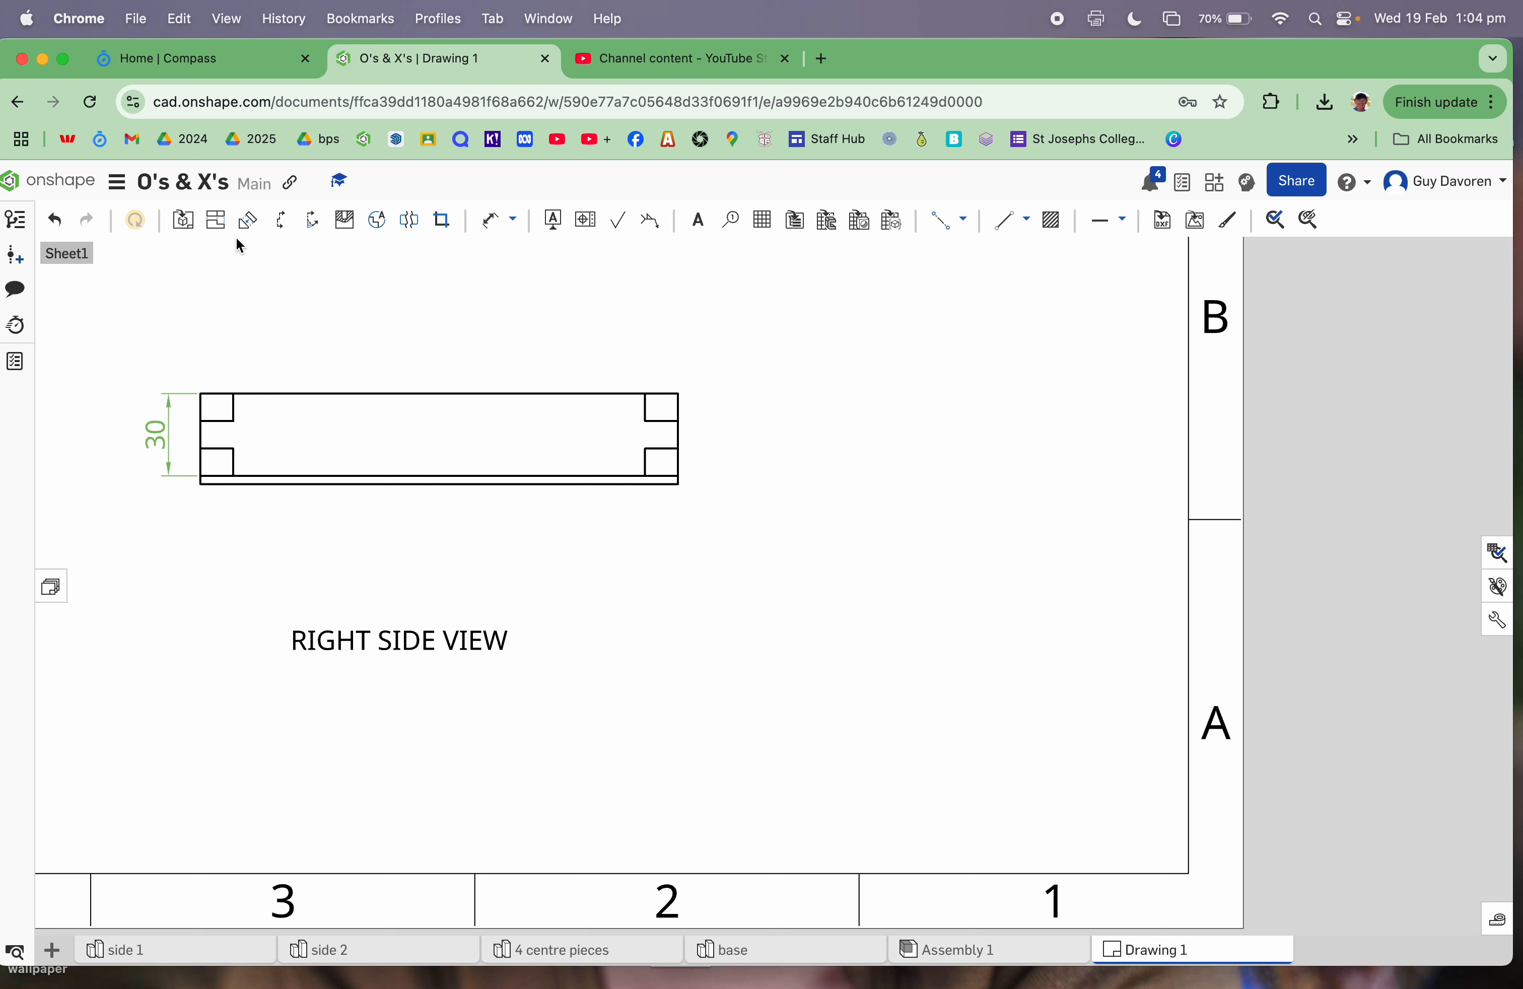
{"action": "left_click", "coordinate": [1005, 220]}
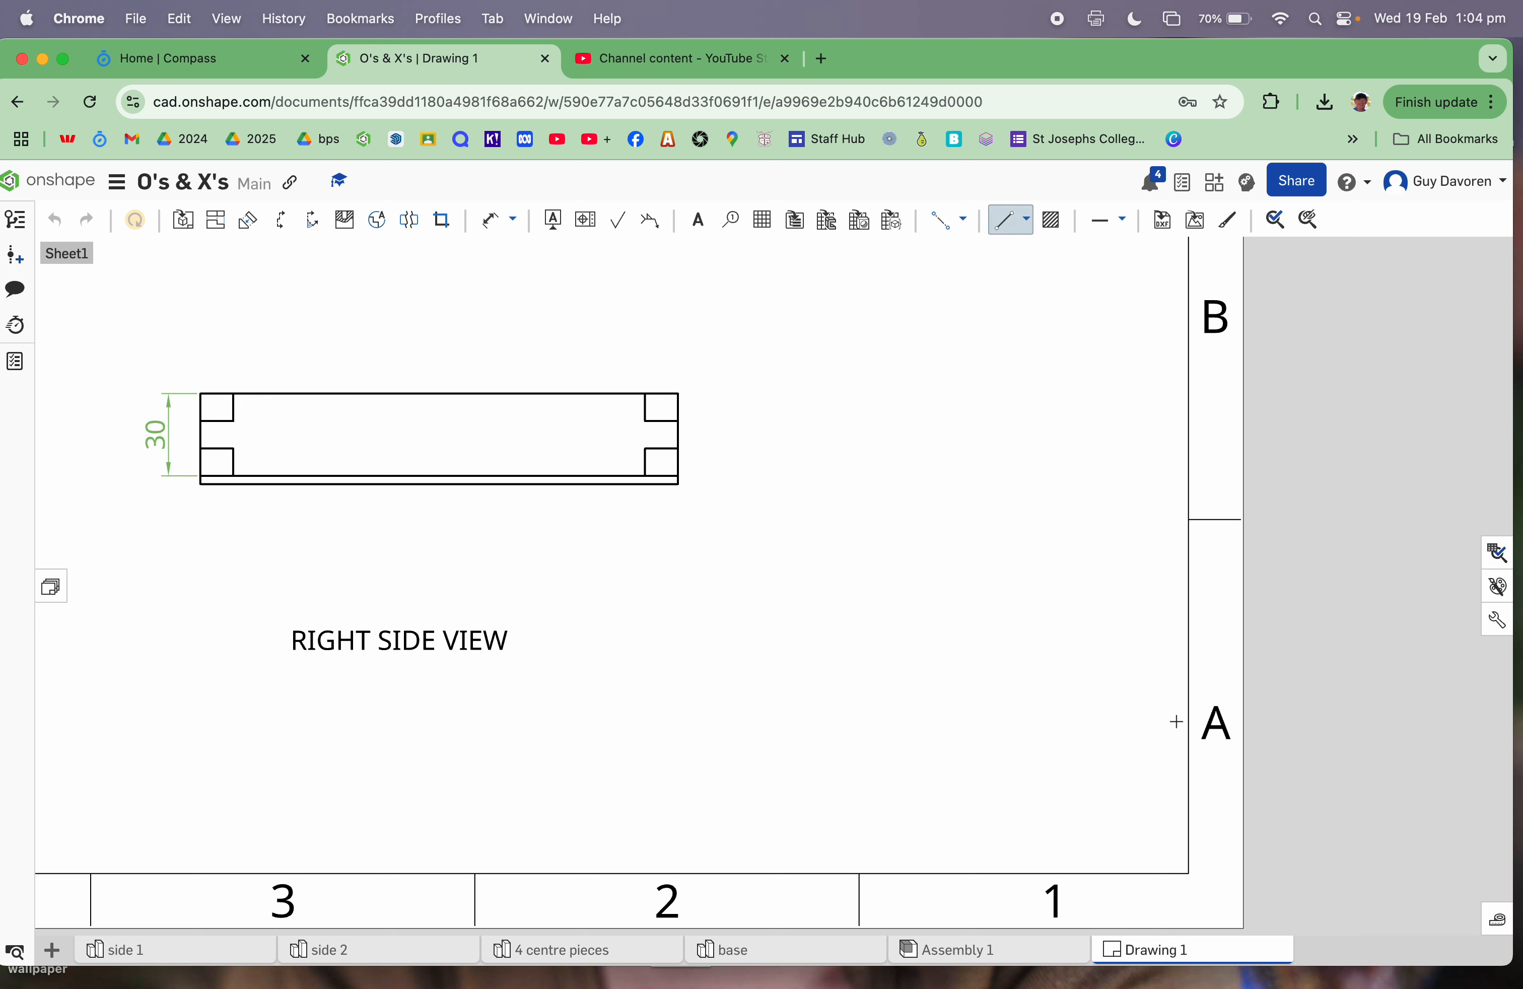
{"action": "left_click", "coordinate": [1187, 715]}
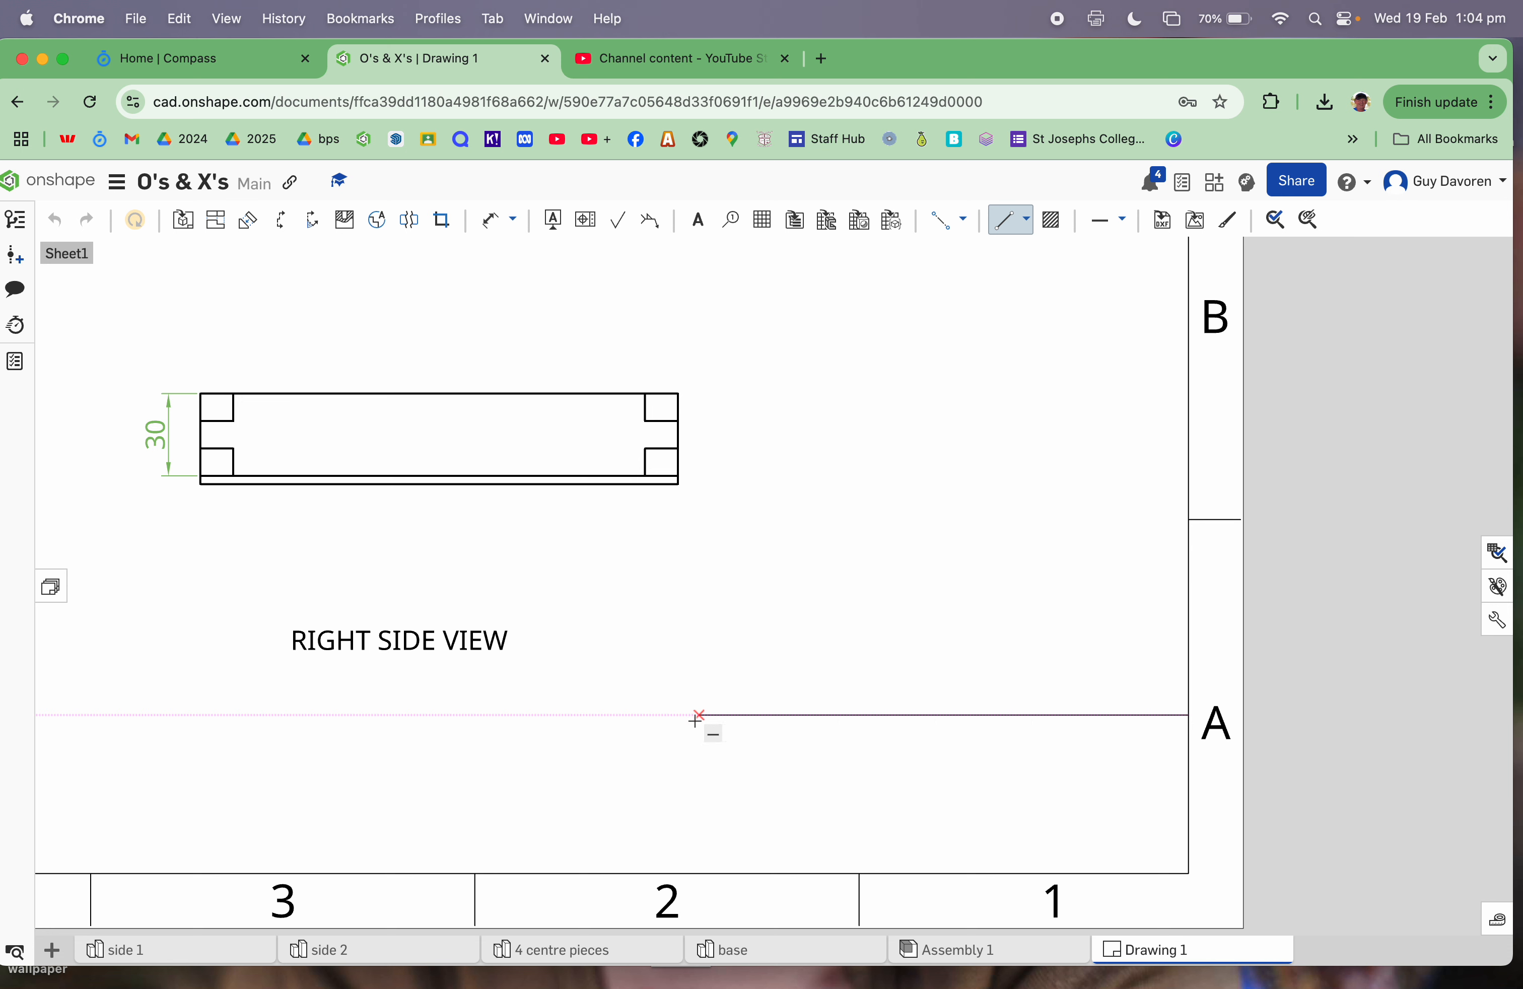
{"action": "left_click", "coordinate": [629, 714]}
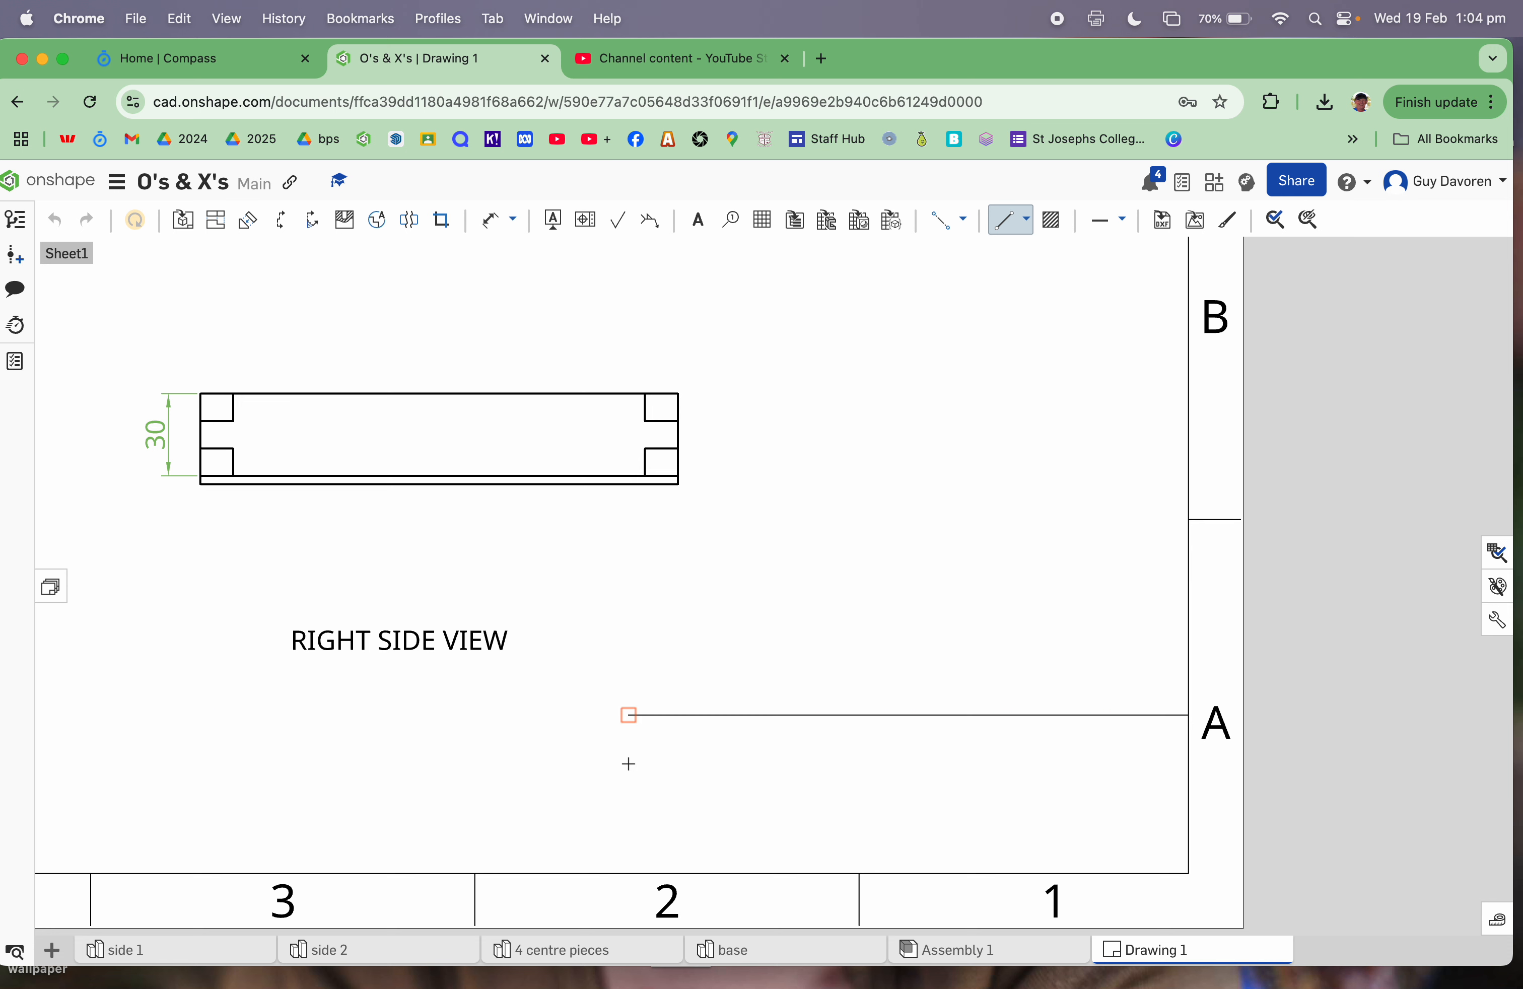
{"action": "left_click", "coordinate": [629, 873]}
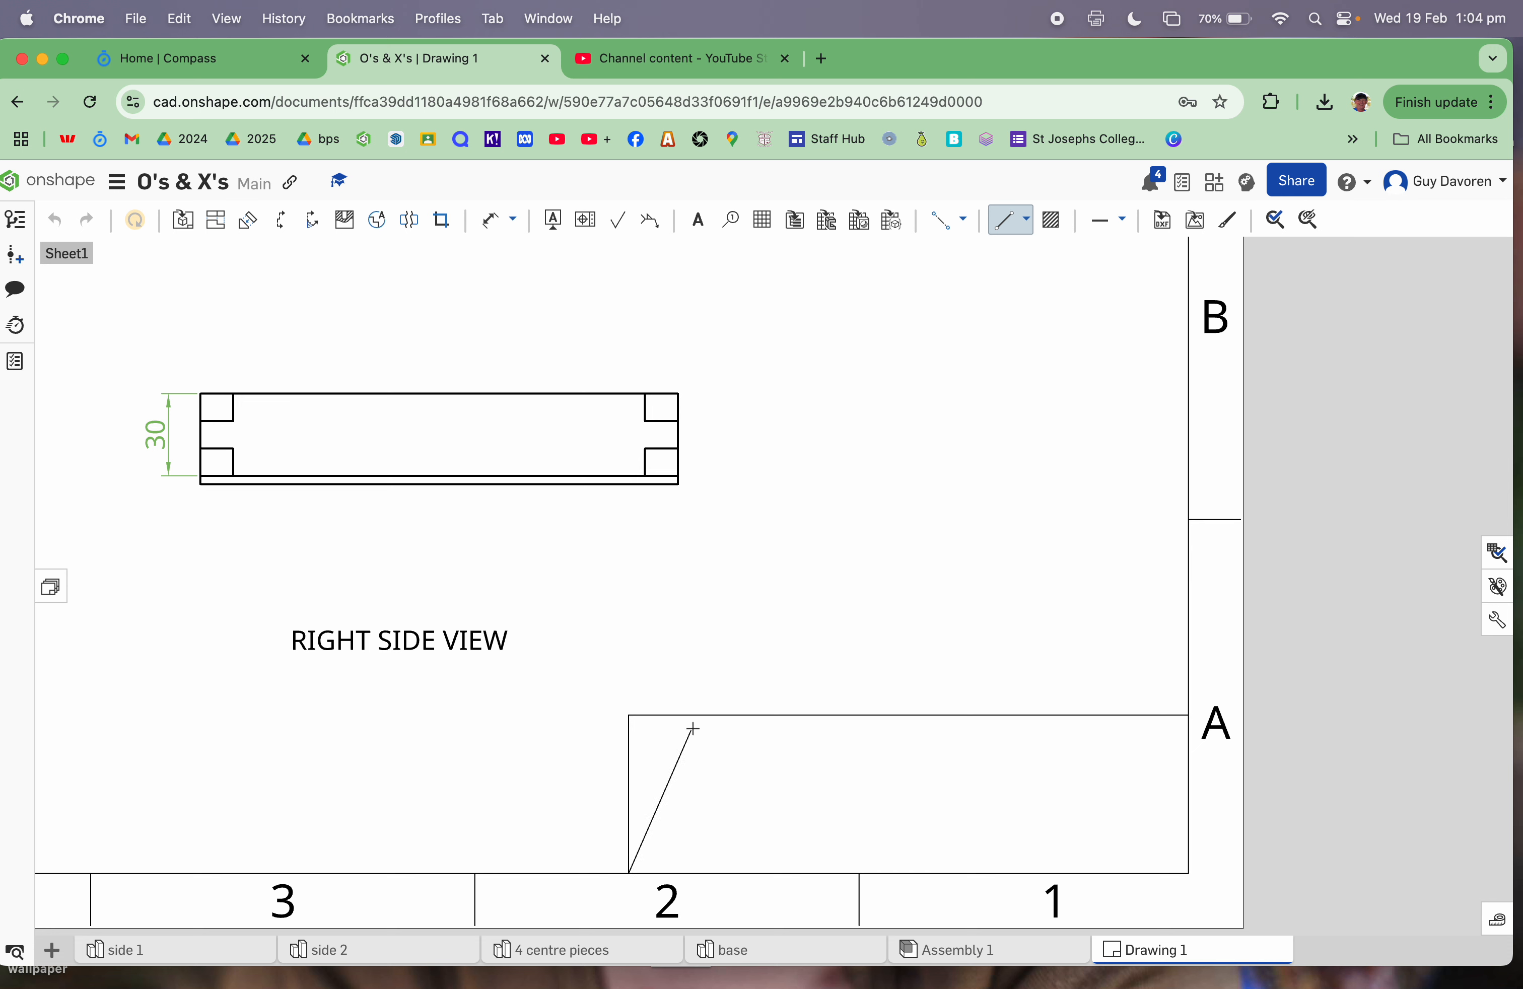
{"action": "key", "text": "Escape"}
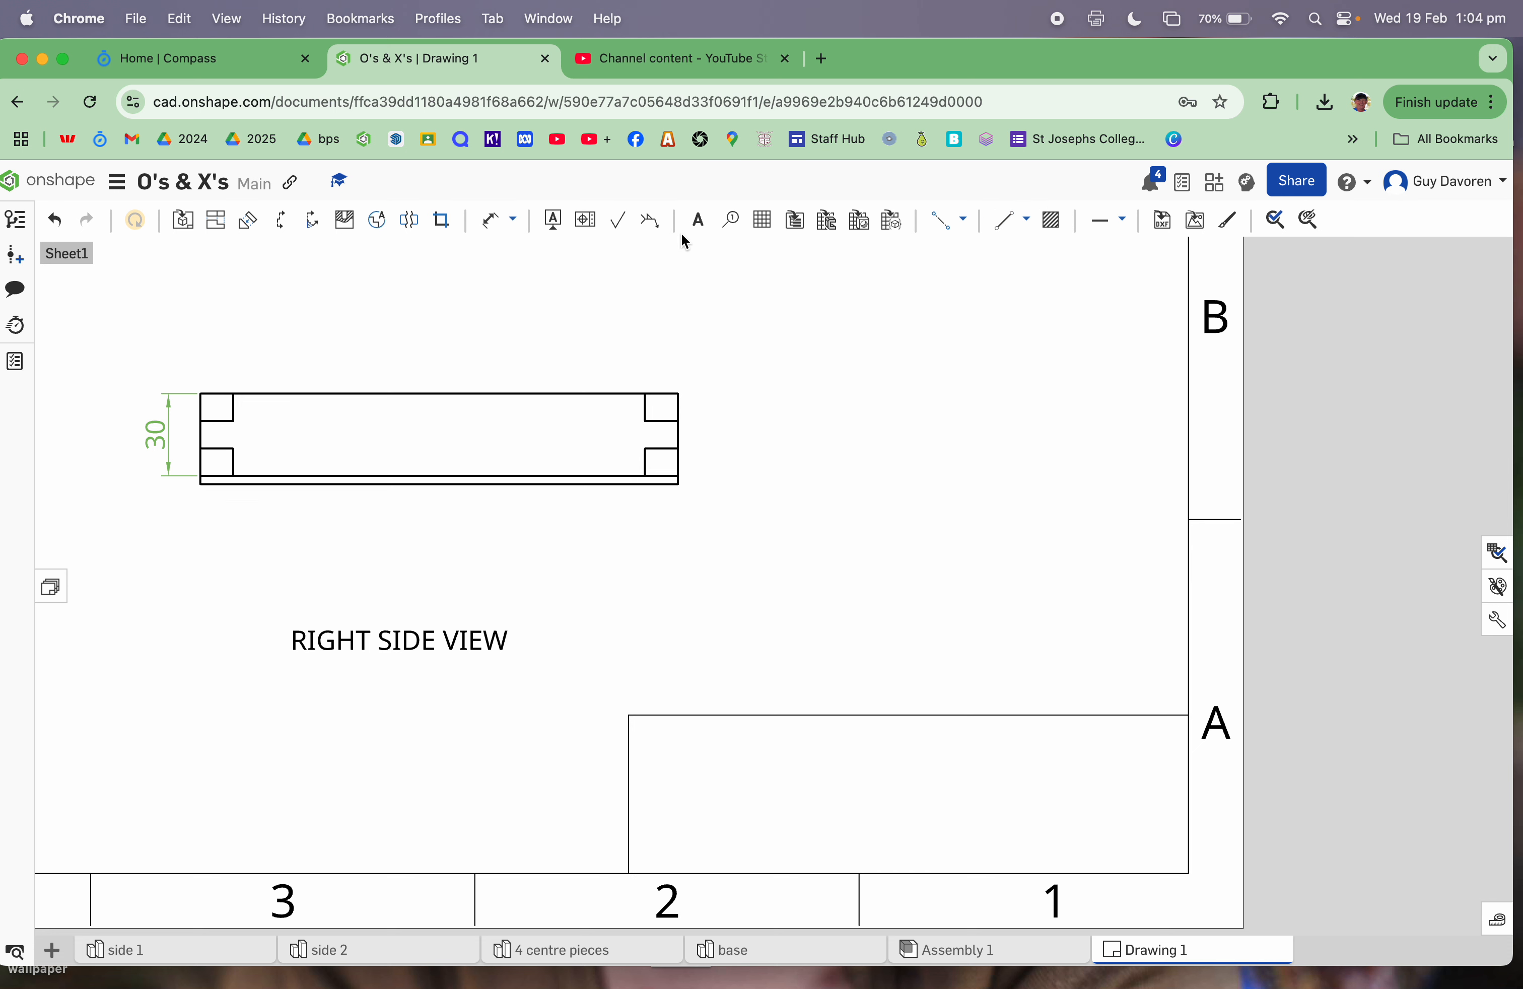
Step: Draw a horizontal line across the title block to the right border
{"action": "left_click", "coordinate": [1008, 220]}
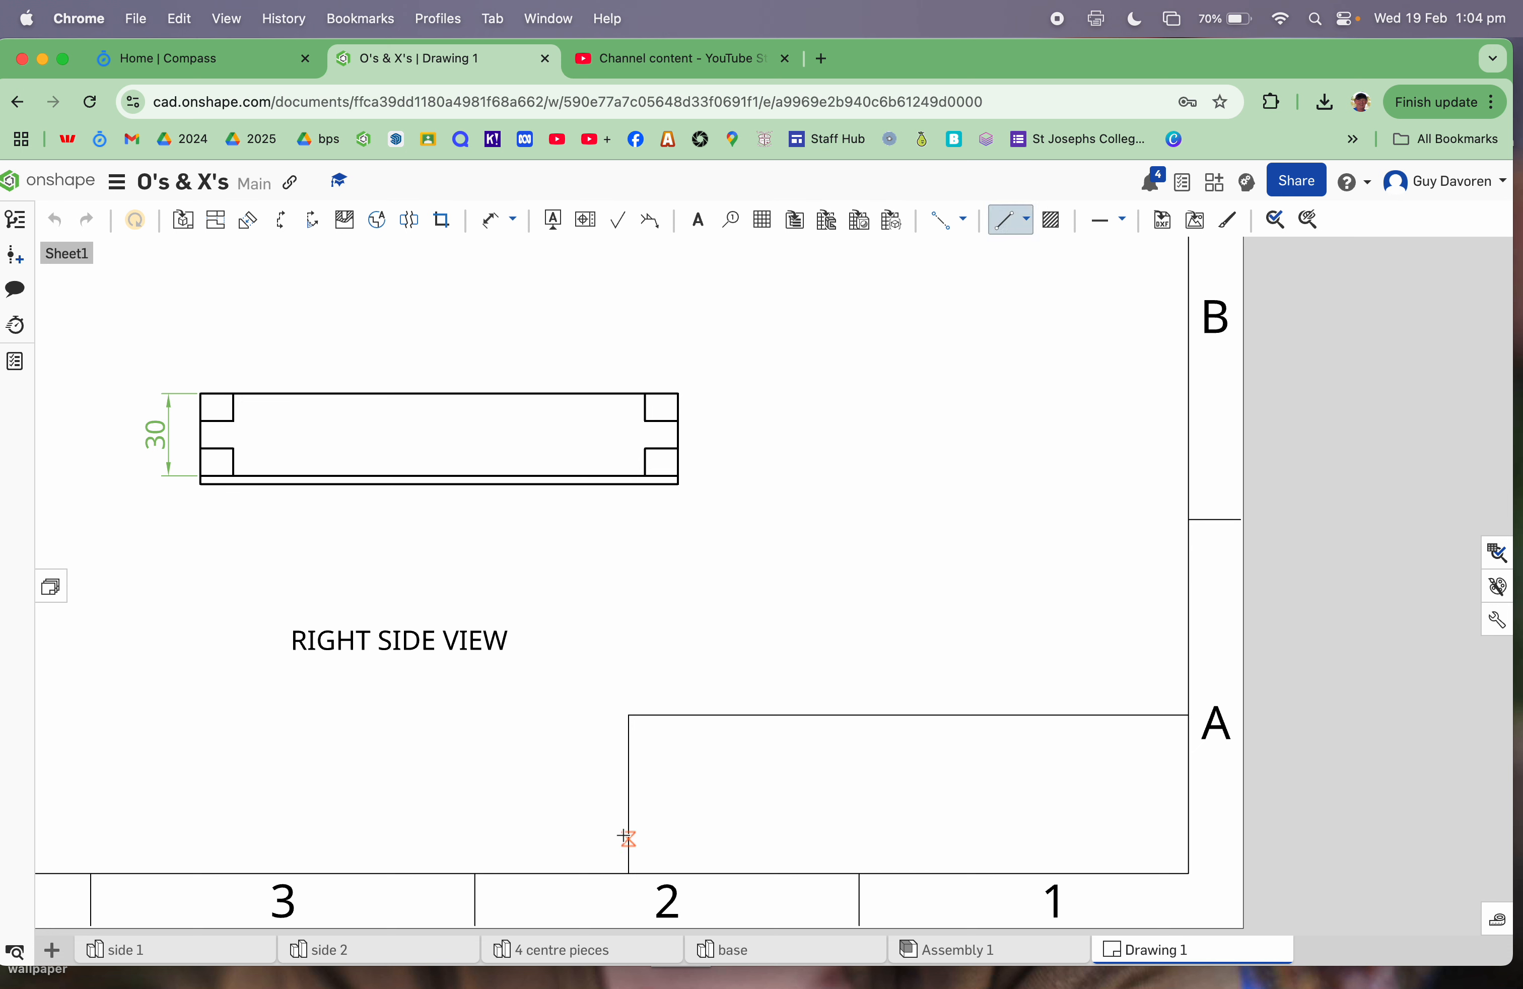
{"action": "left_click", "coordinate": [629, 795]}
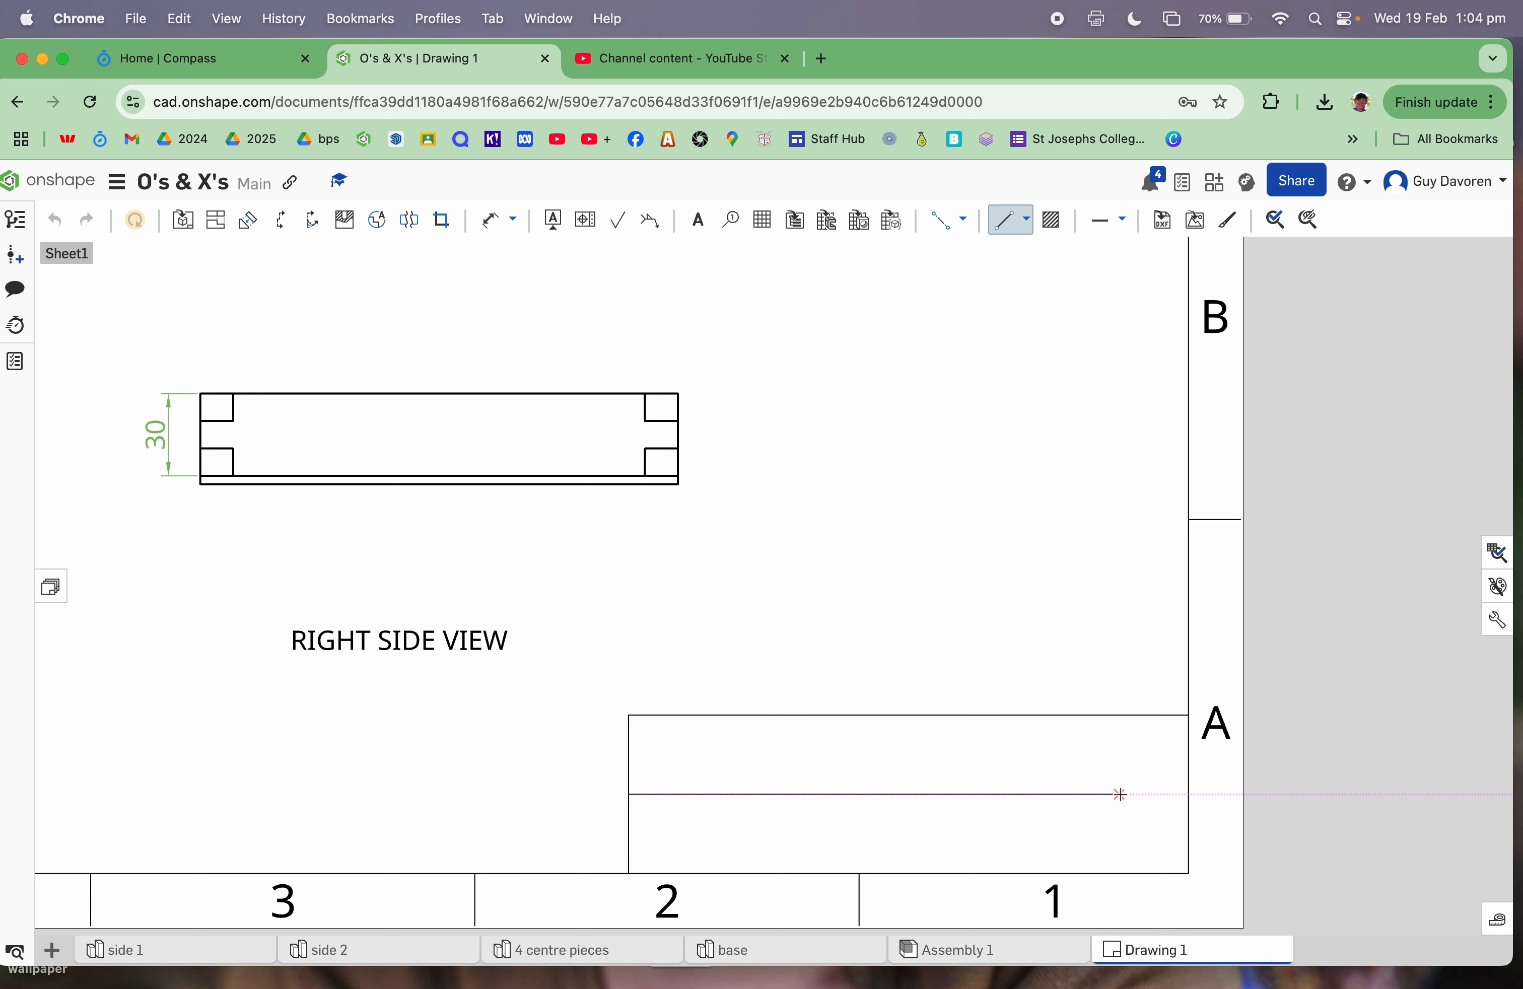
{"action": "left_click", "coordinate": [1189, 796]}
{"action": "key", "text": "Escape"}
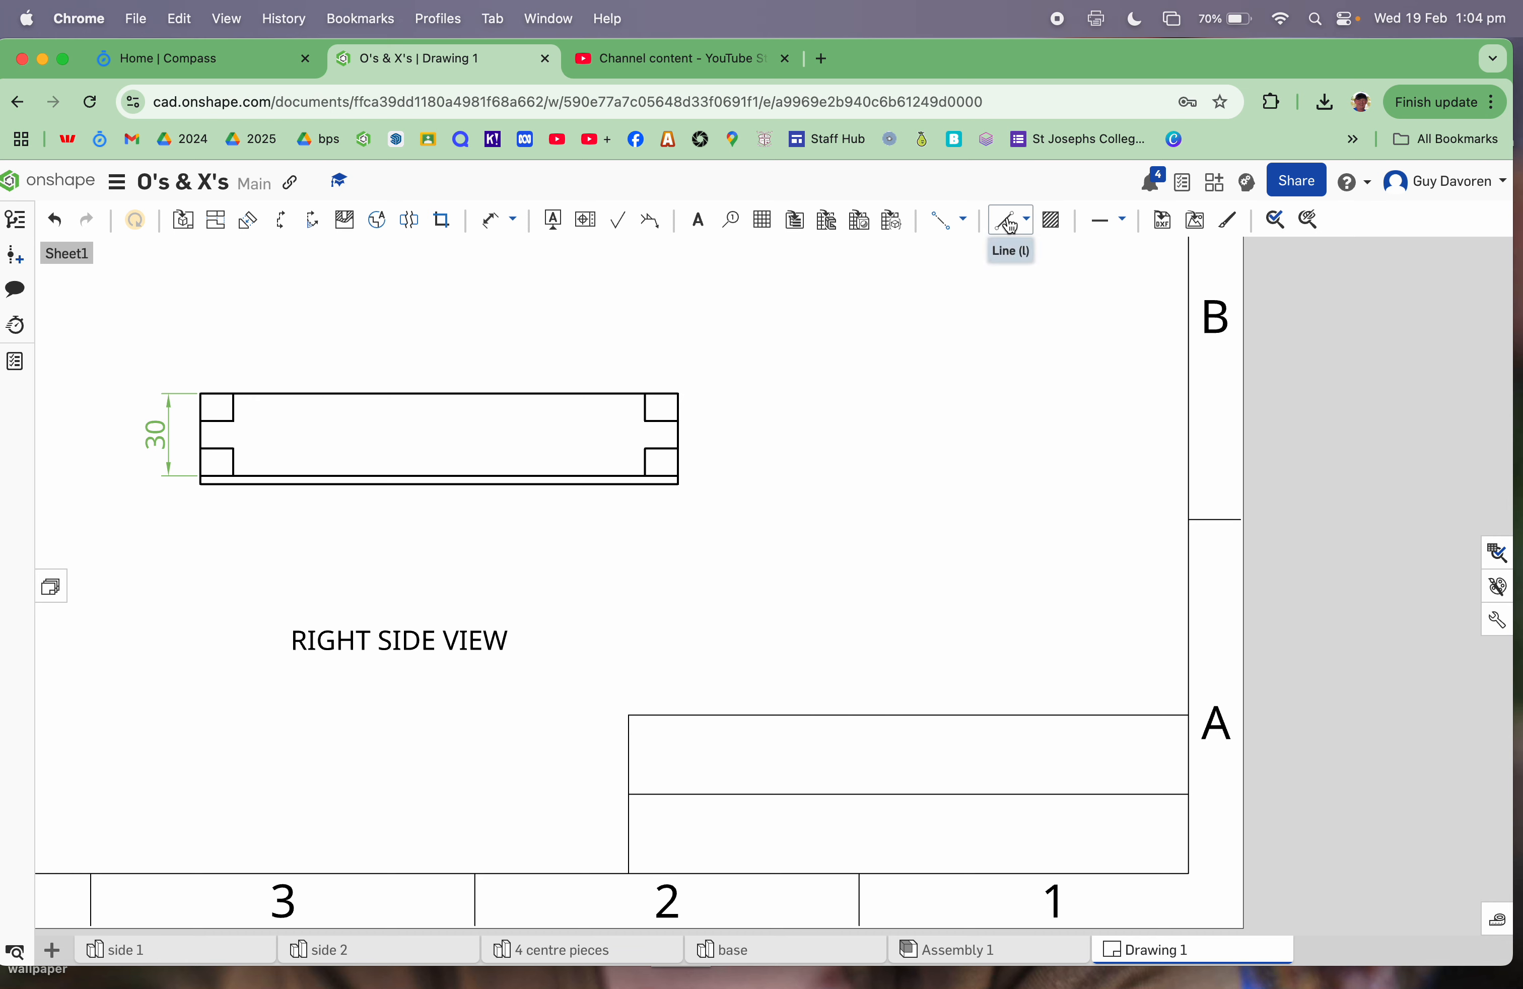
Step: Draw a vertical line from the title block's top edge to its bottom edge
{"action": "left_click", "coordinate": [1010, 222]}
{"action": "left_click", "coordinate": [1053, 714]}
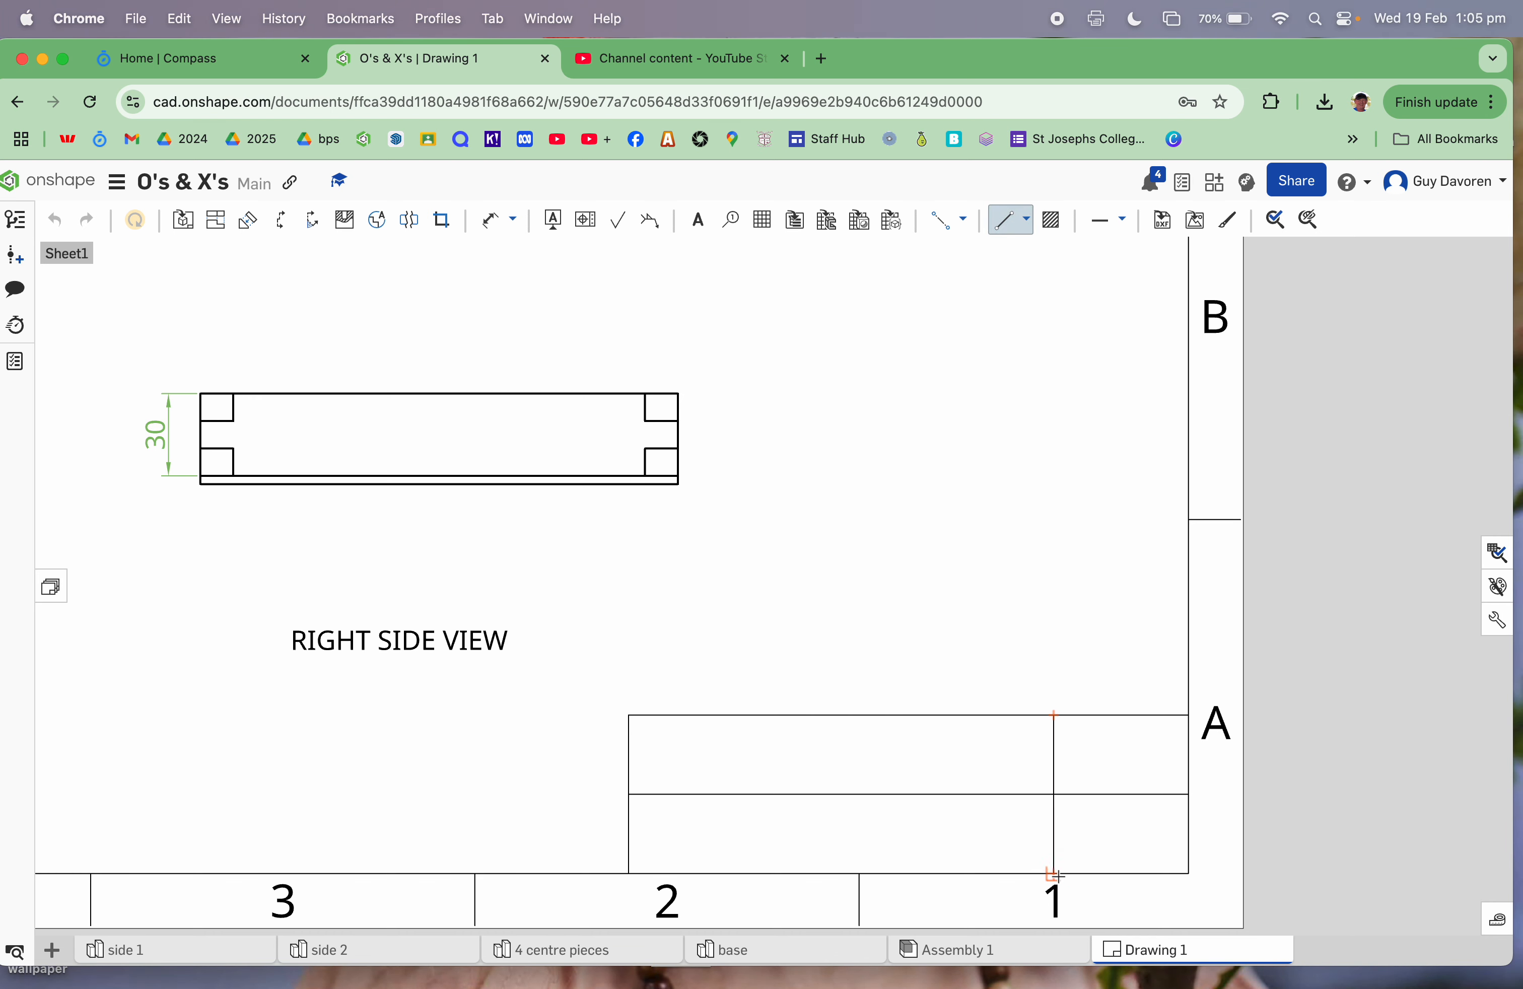
{"action": "left_click", "coordinate": [1054, 874]}
{"action": "key", "text": "Escape"}
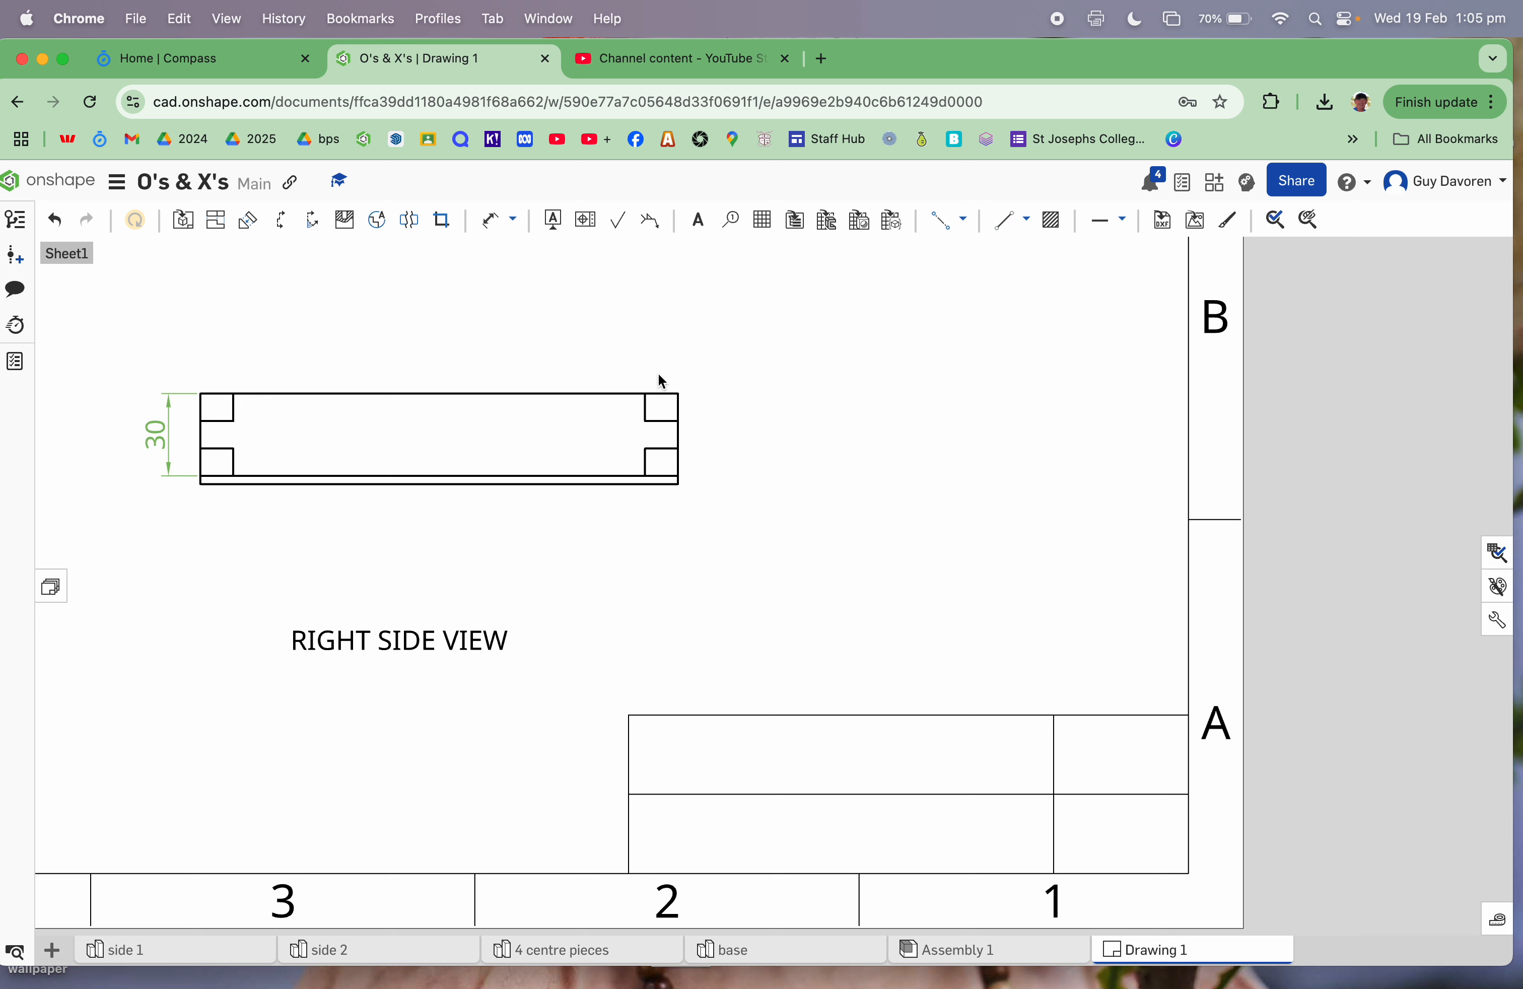
Step: Add an "O's & X's BOX" note in the top-left cell, widened onto one line and nudged up
{"action": "left_click", "coordinate": [701, 226]}
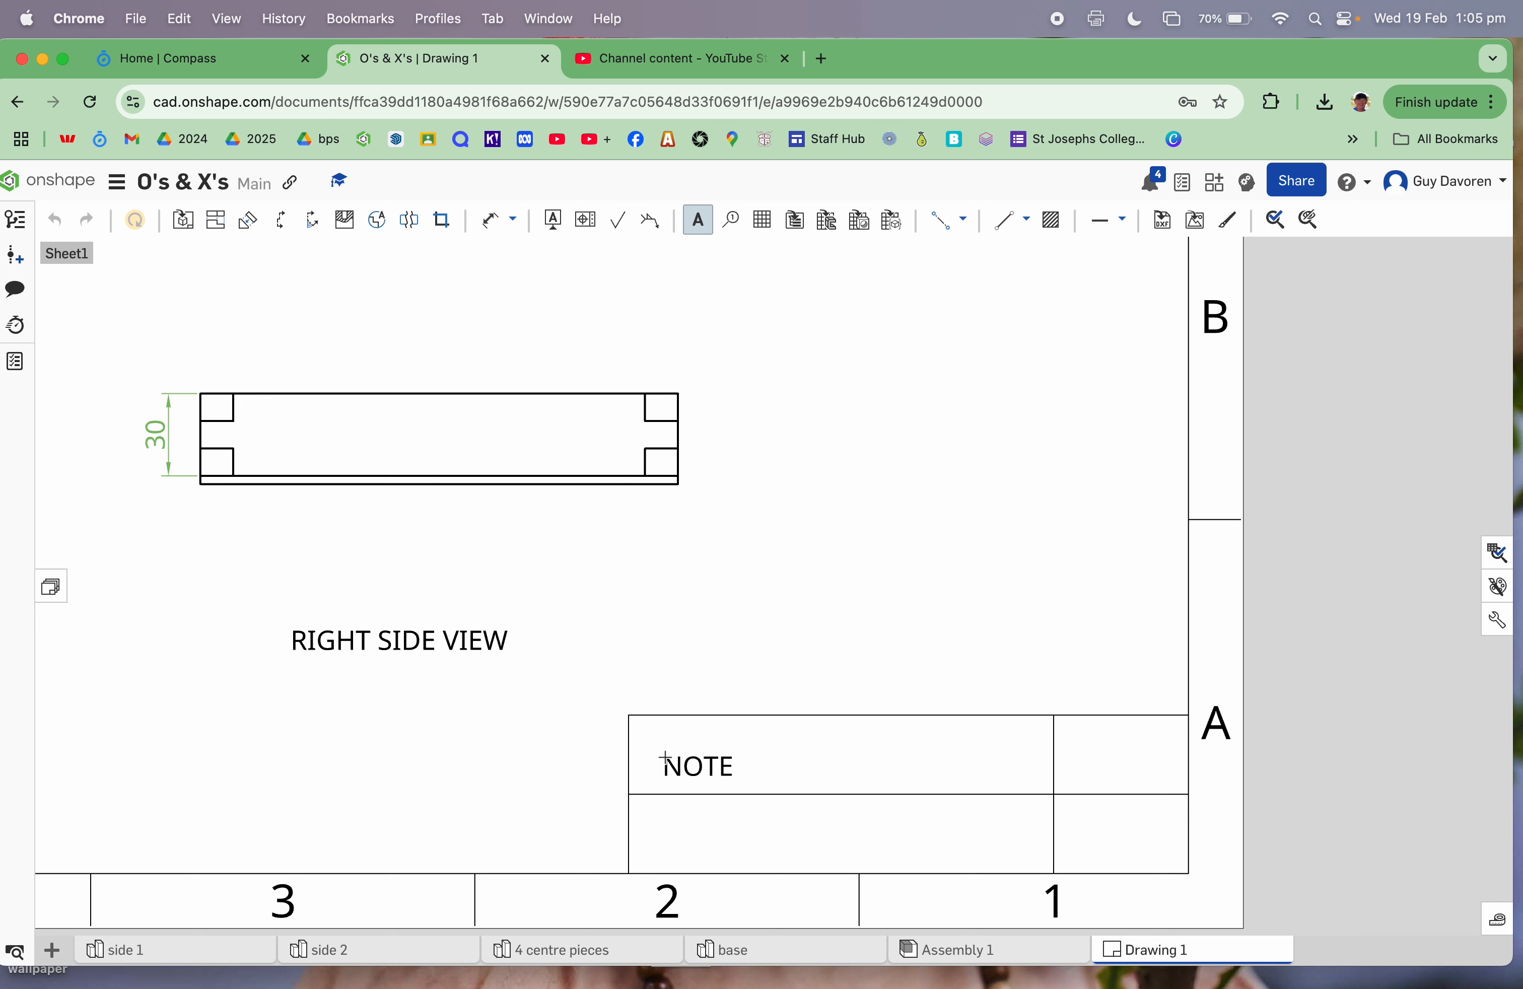
{"action": "left_click", "coordinate": [666, 756]}
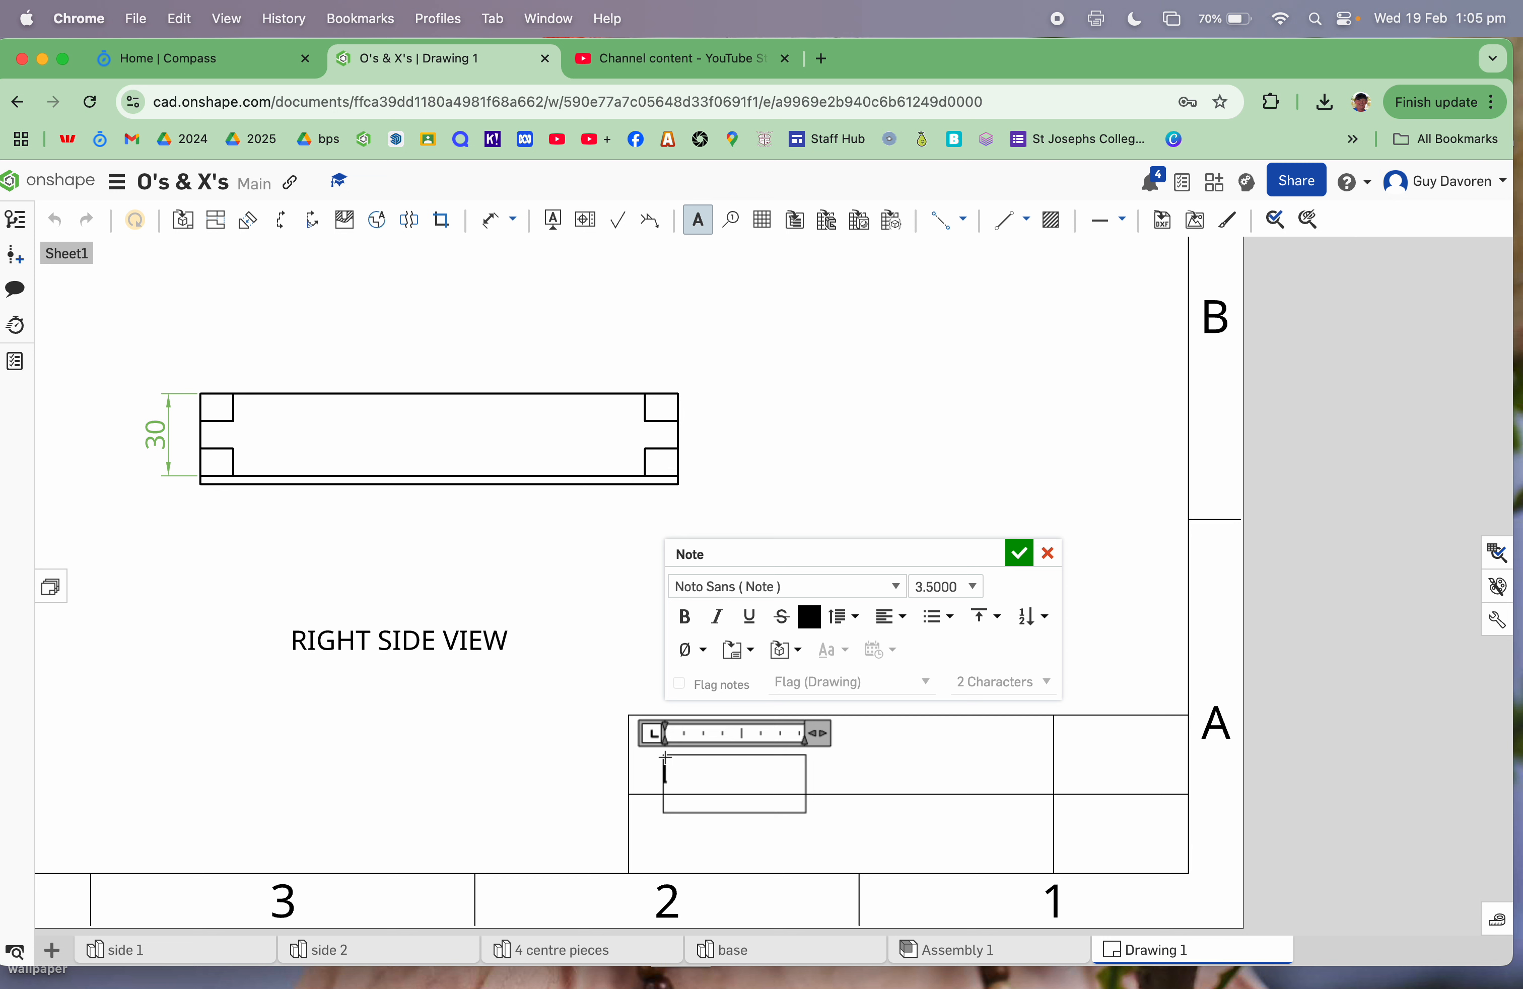
{"action": "type", "text": "O's & X's BOX"}
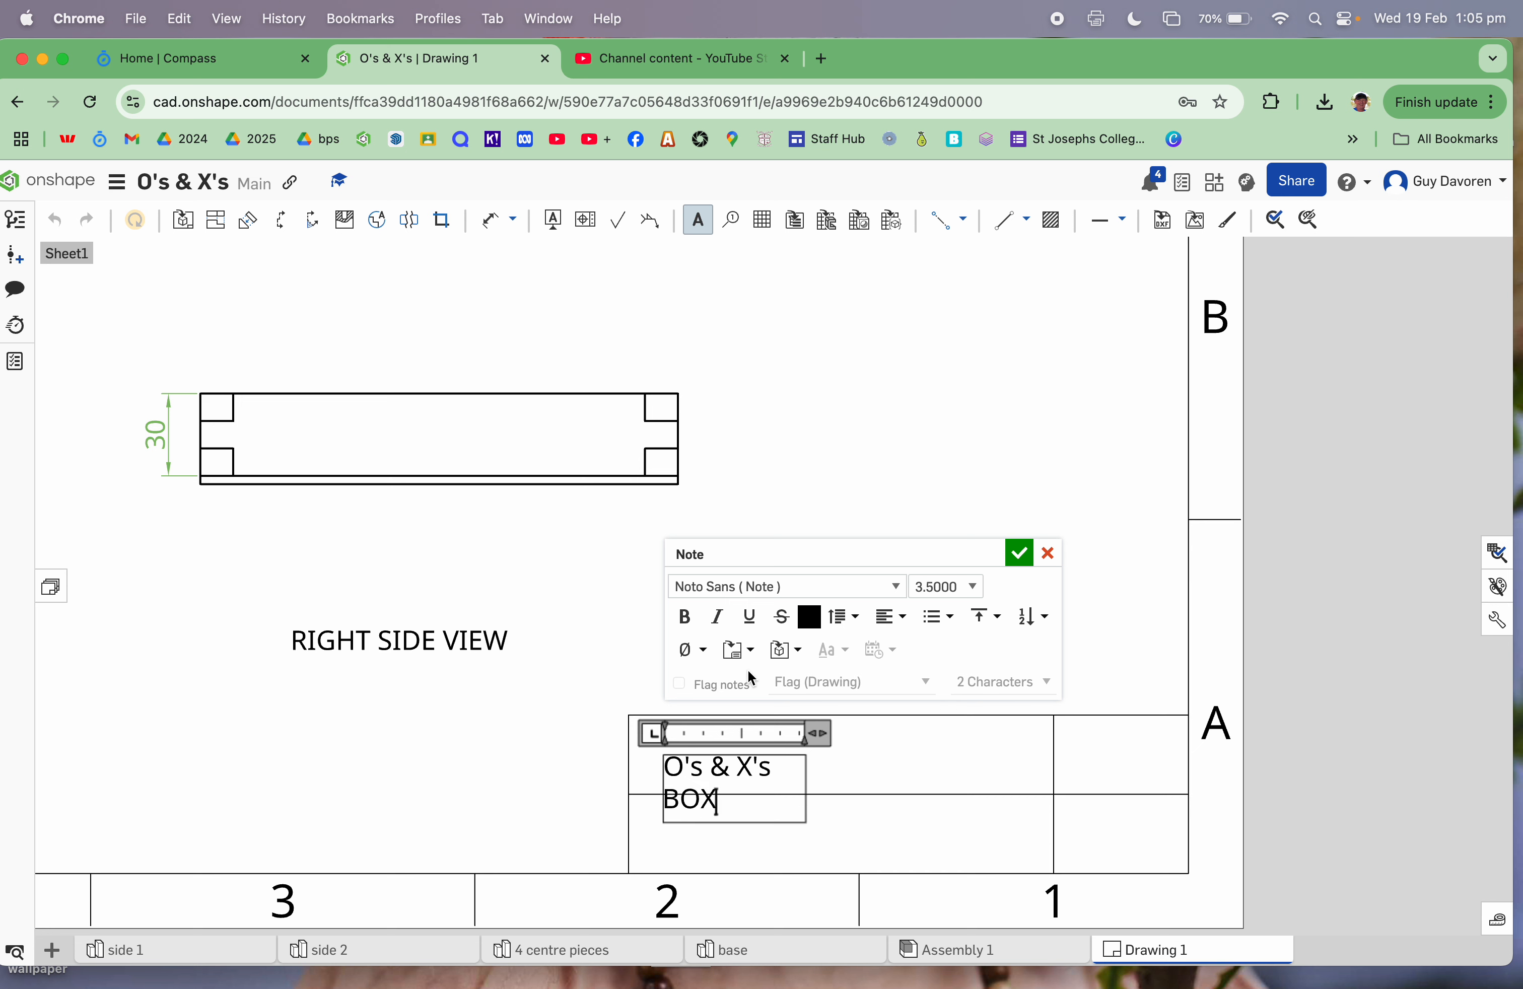
{"action": "left_click", "coordinate": [1019, 553]}
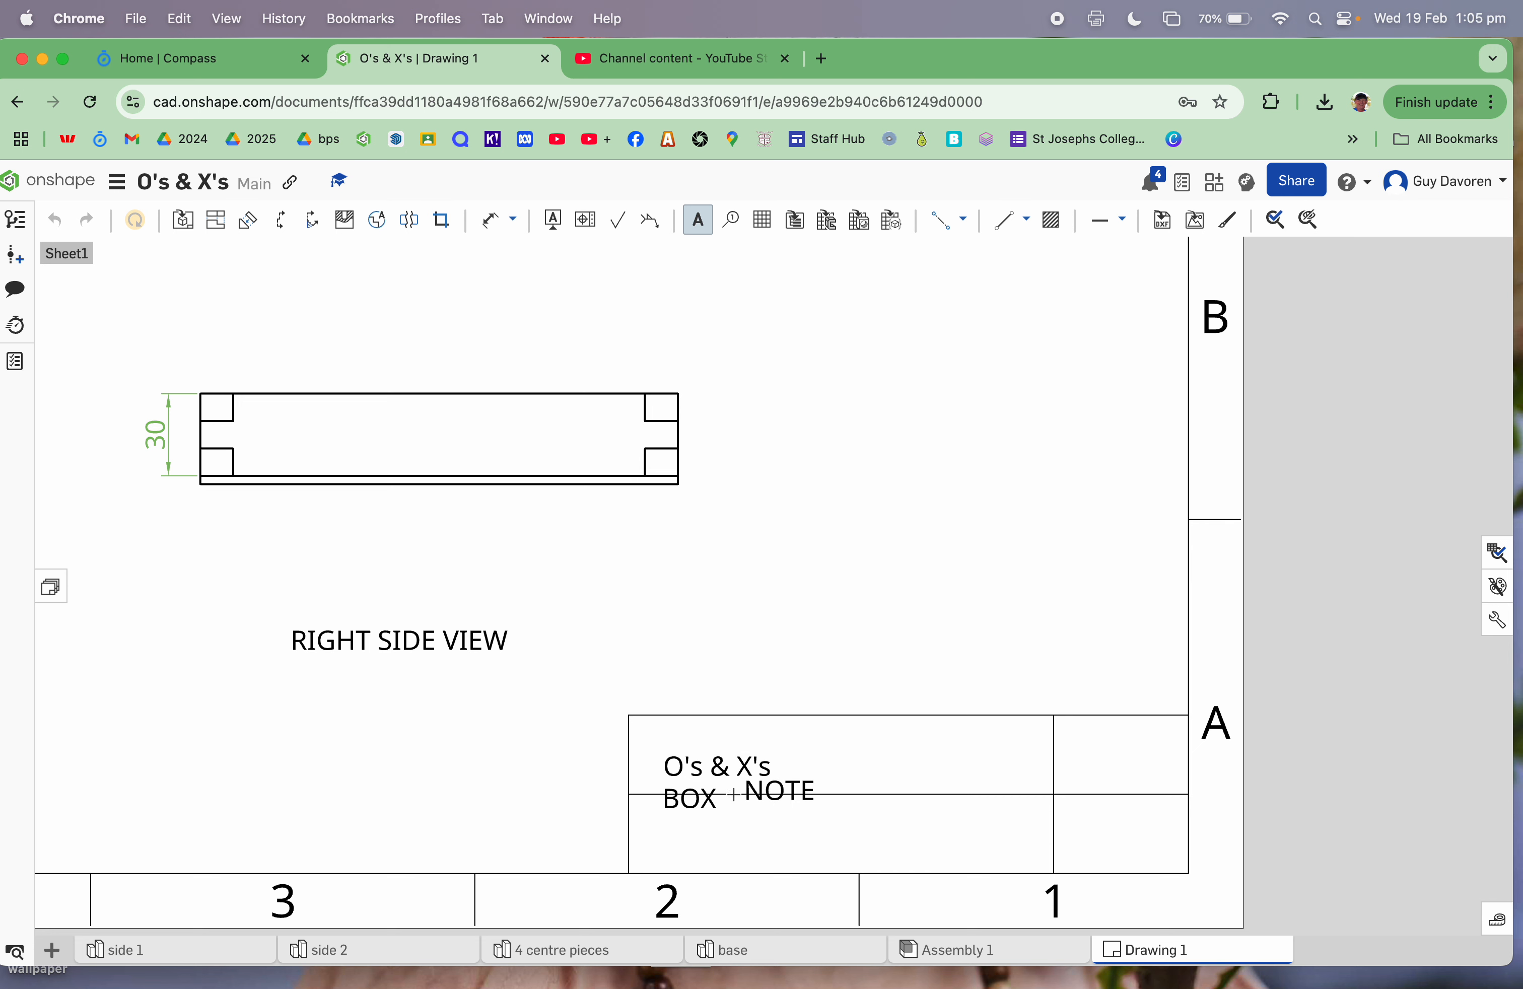
{"action": "left_click", "coordinate": [714, 767]}
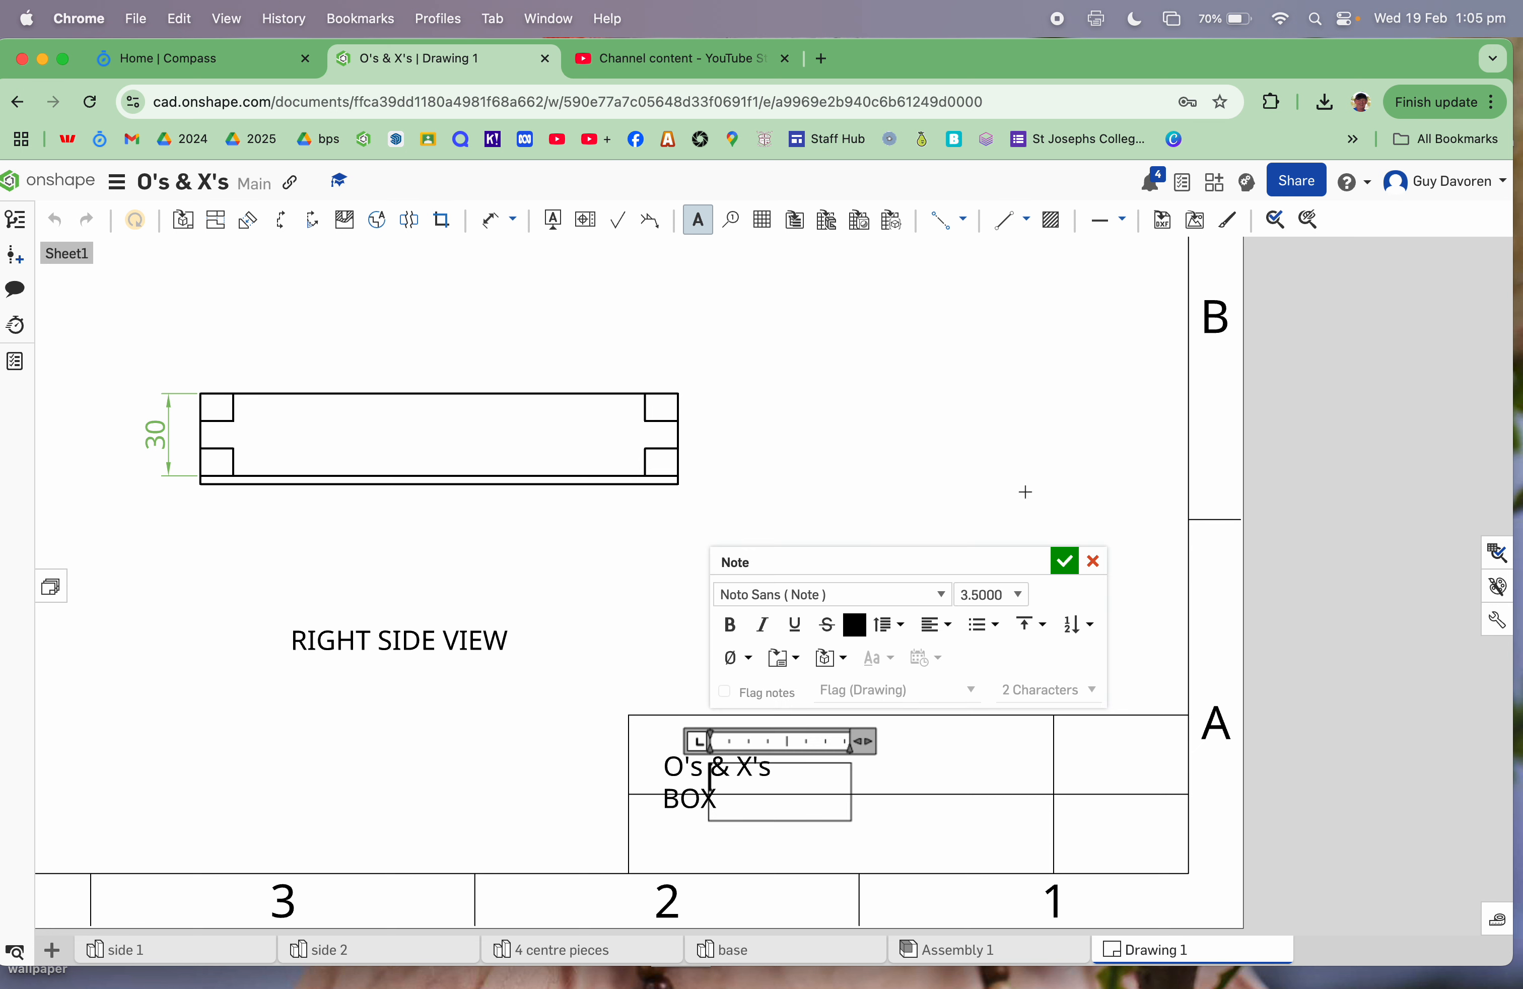
{"action": "left_click", "coordinate": [1093, 560]}
{"action": "left_click_drag", "start_coordinate": [810, 784], "coordinate": [995, 772]}
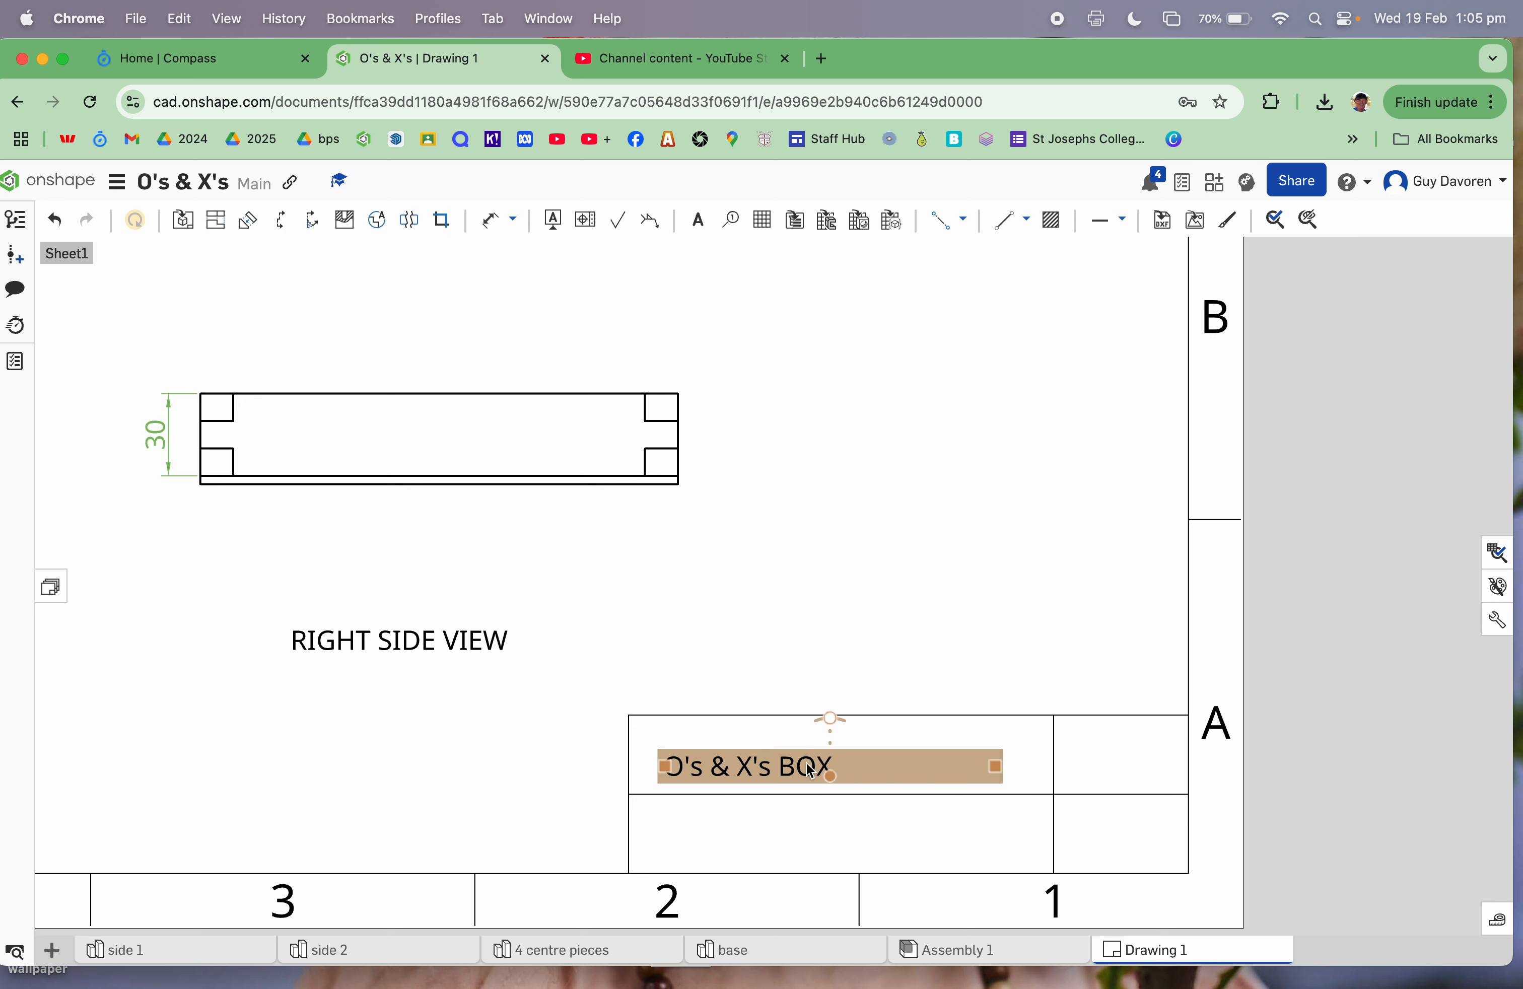
{"action": "left_click_drag", "start_coordinate": [806, 763], "coordinate": [810, 751]}
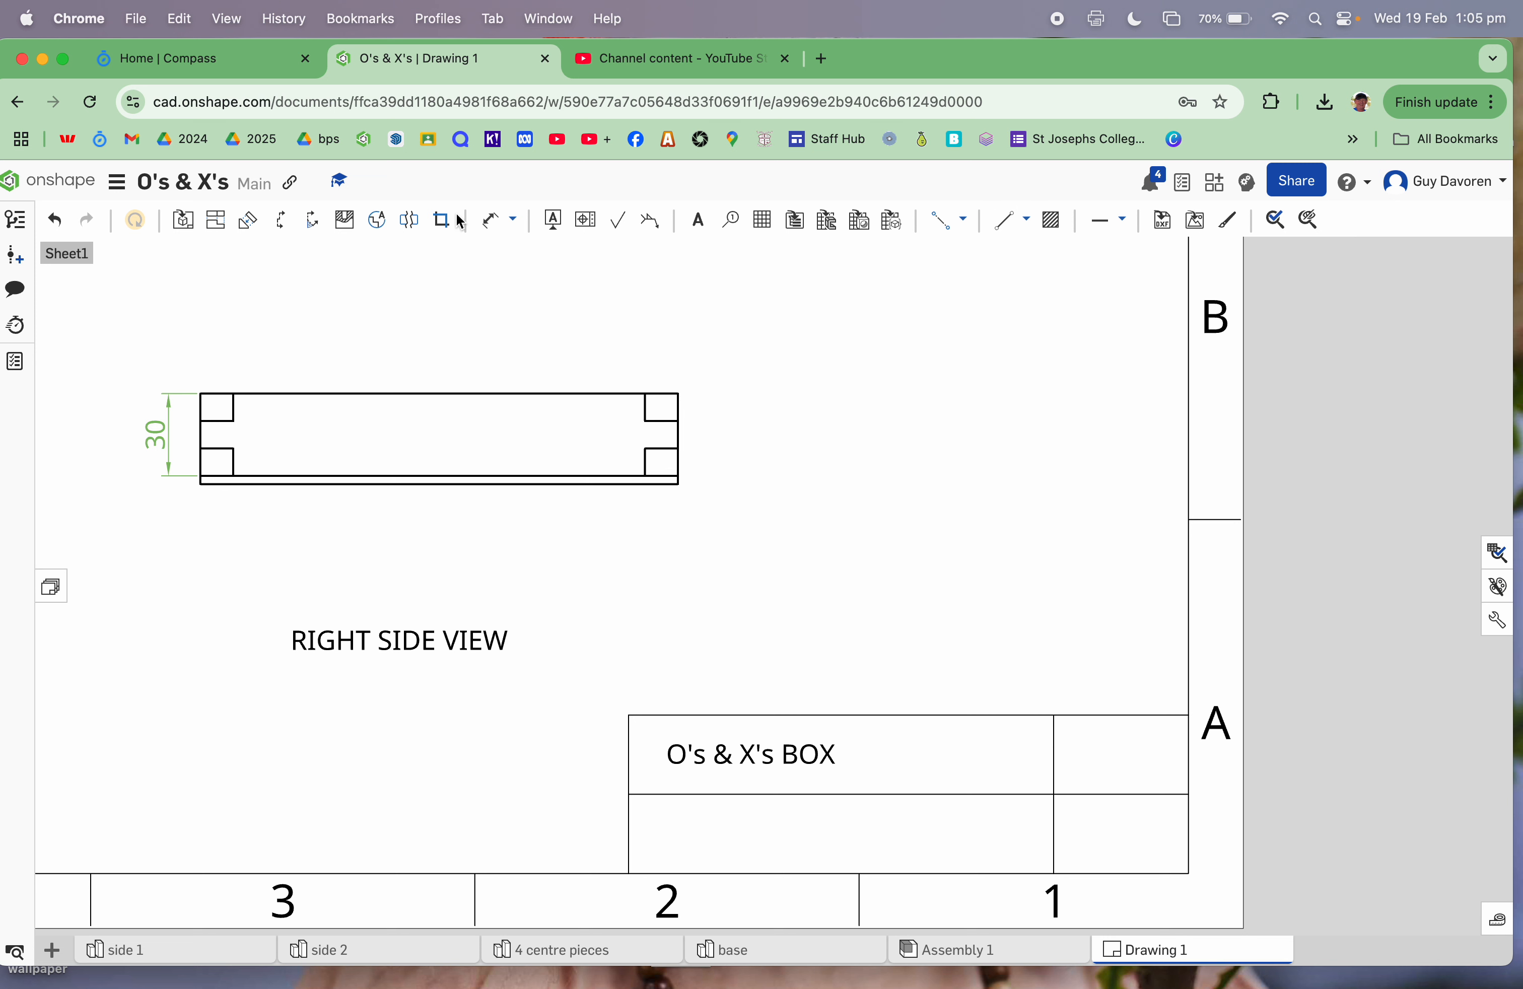
Step: Add the student's name in capitals in the lower-left cell, widened to fit one line
{"action": "left_click", "coordinate": [697, 220]}
{"action": "left_click", "coordinate": [669, 827]}
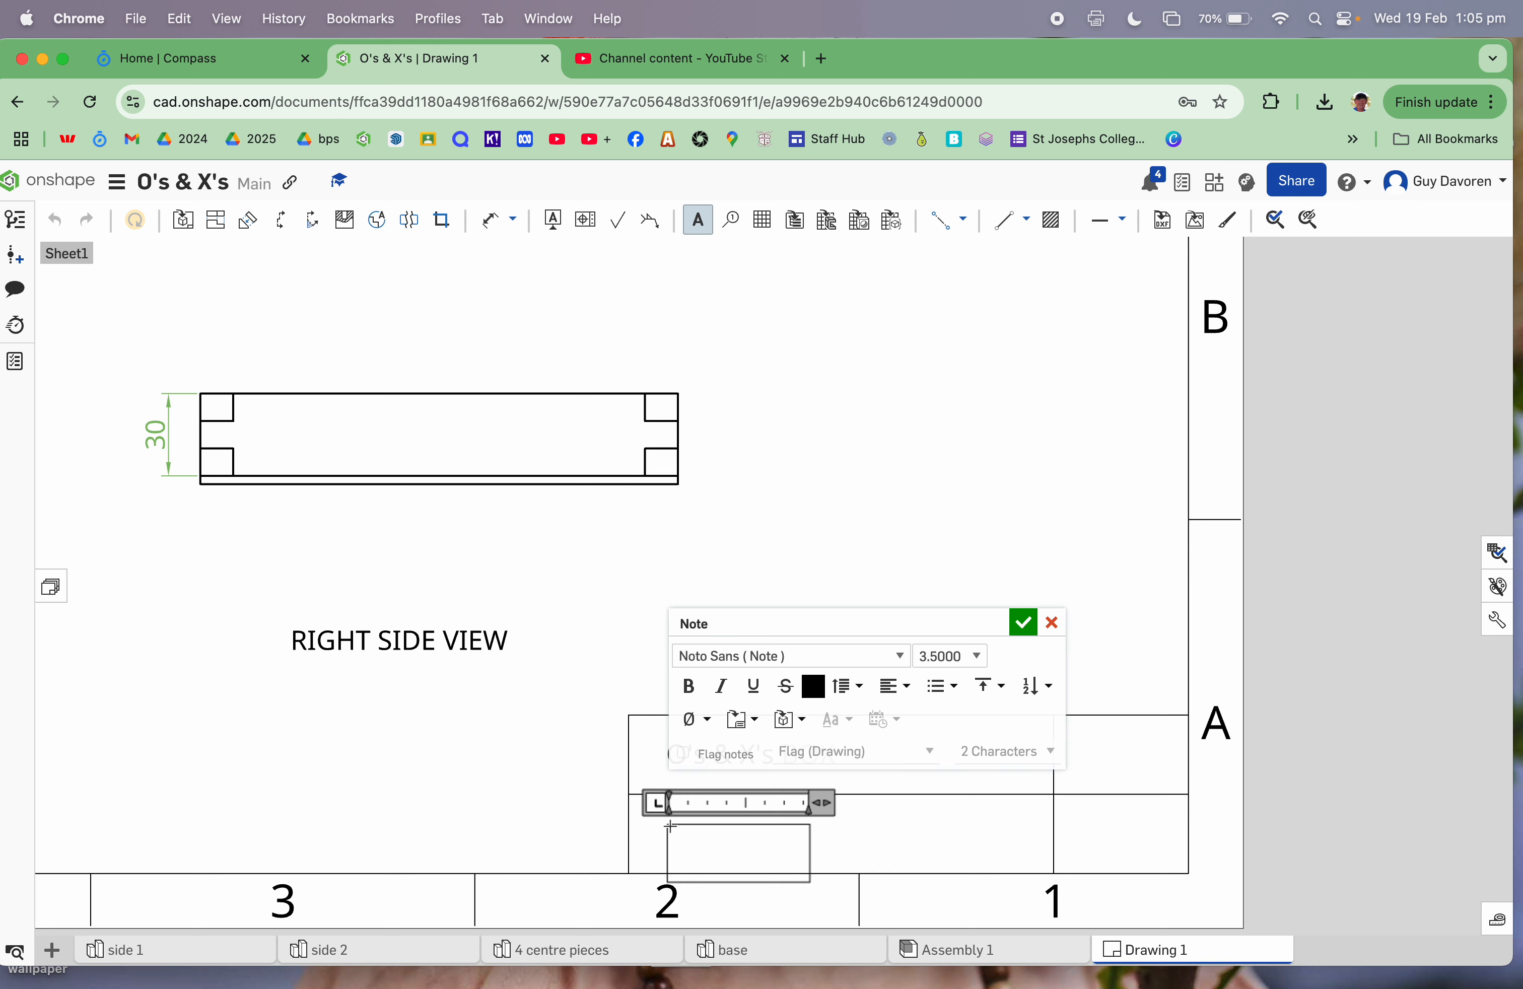
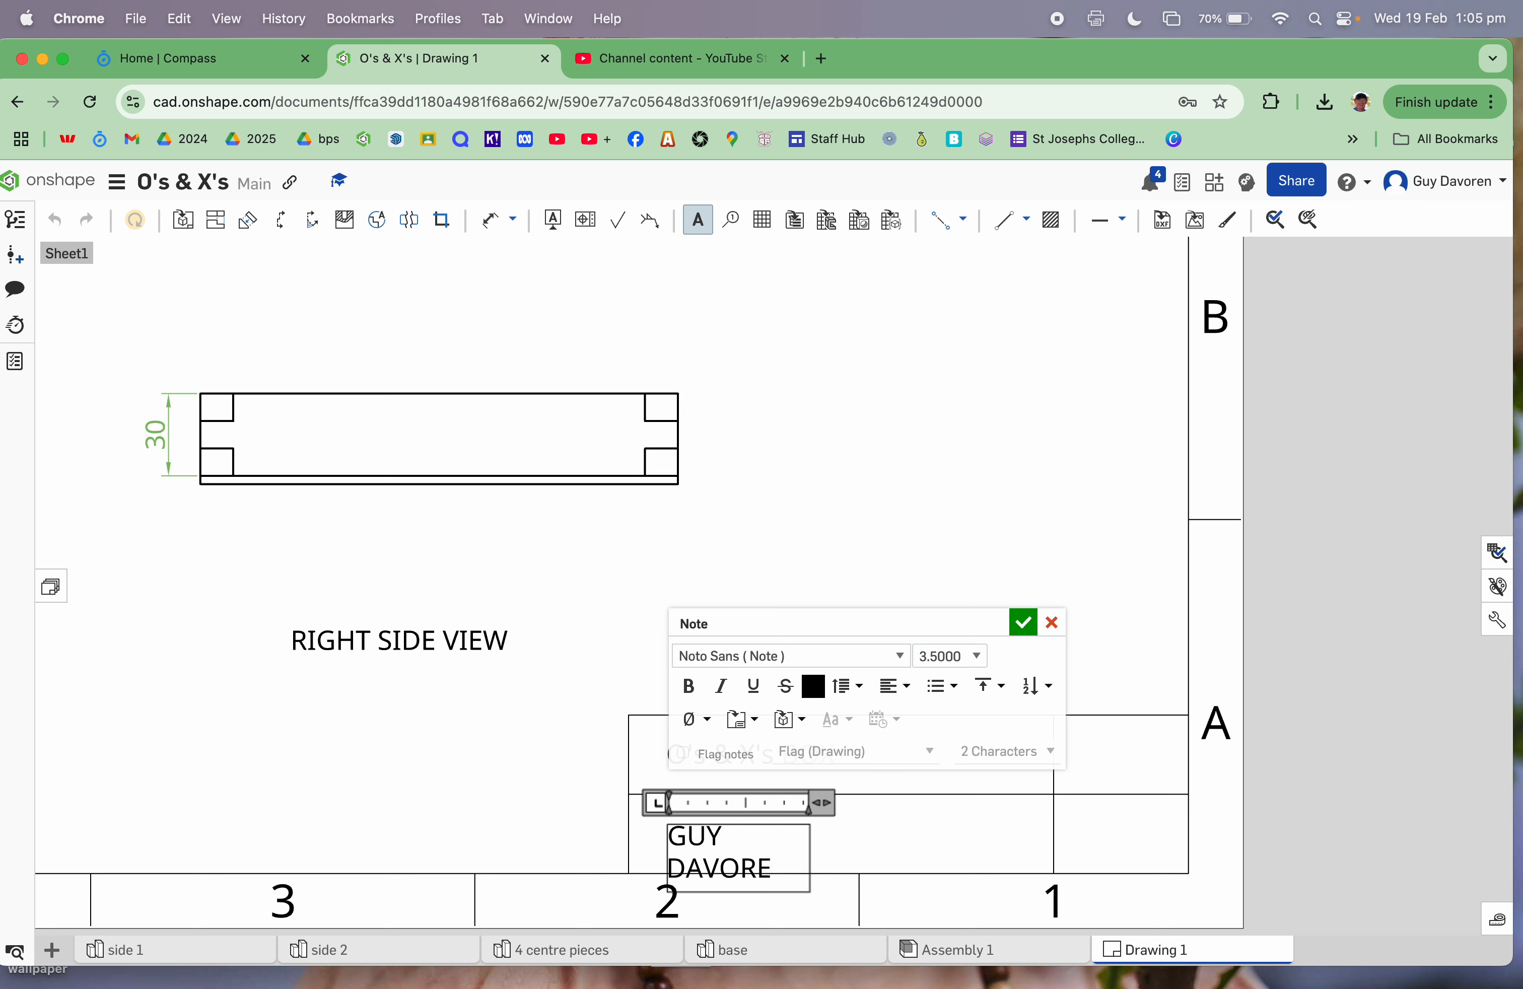
{"action": "left_click", "coordinate": [1022, 630]}
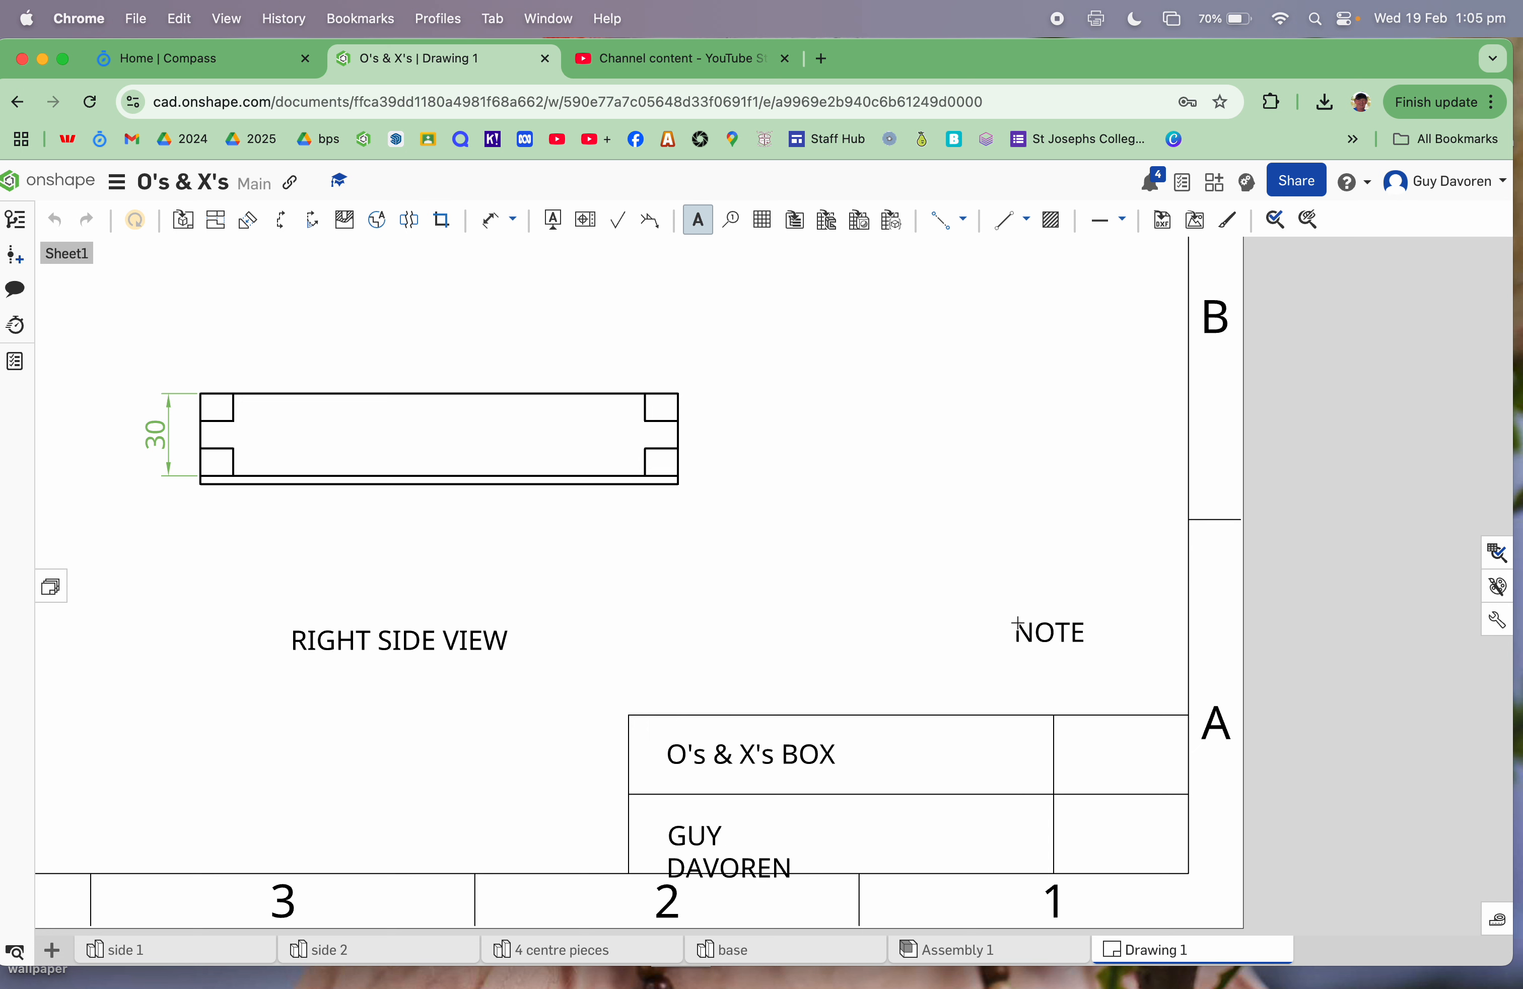
{"action": "left_click", "coordinate": [703, 832]}
{"action": "left_click", "coordinate": [1084, 627]}
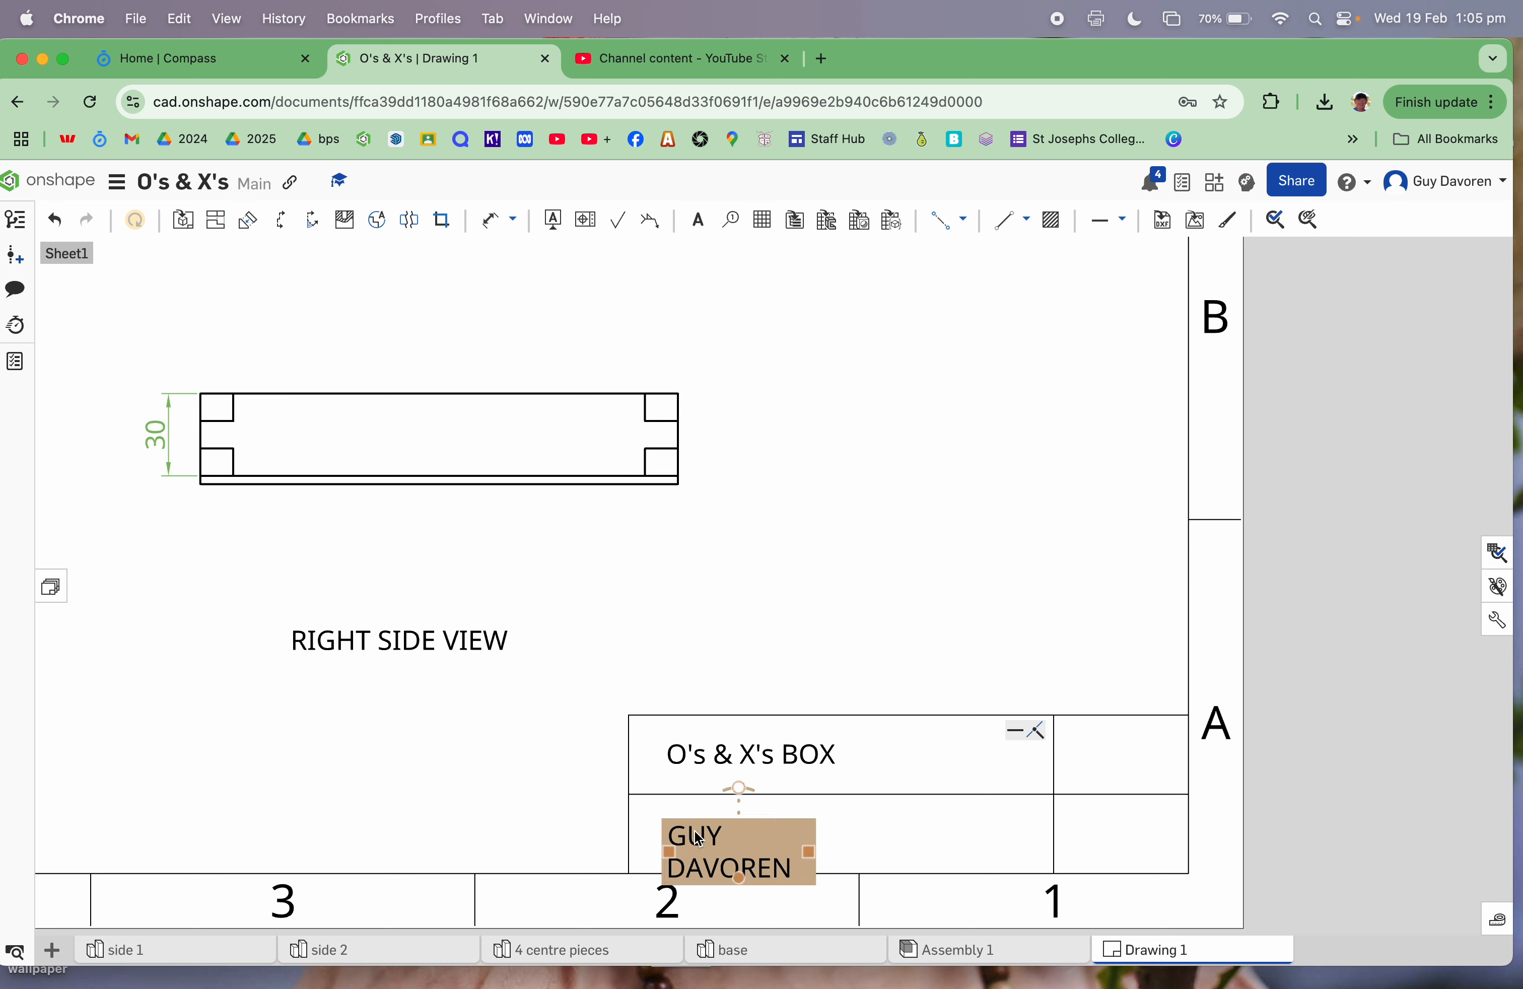
{"action": "left_click", "coordinate": [810, 856]}
{"action": "left_click_drag", "start_coordinate": [810, 856], "coordinate": [927, 852]}
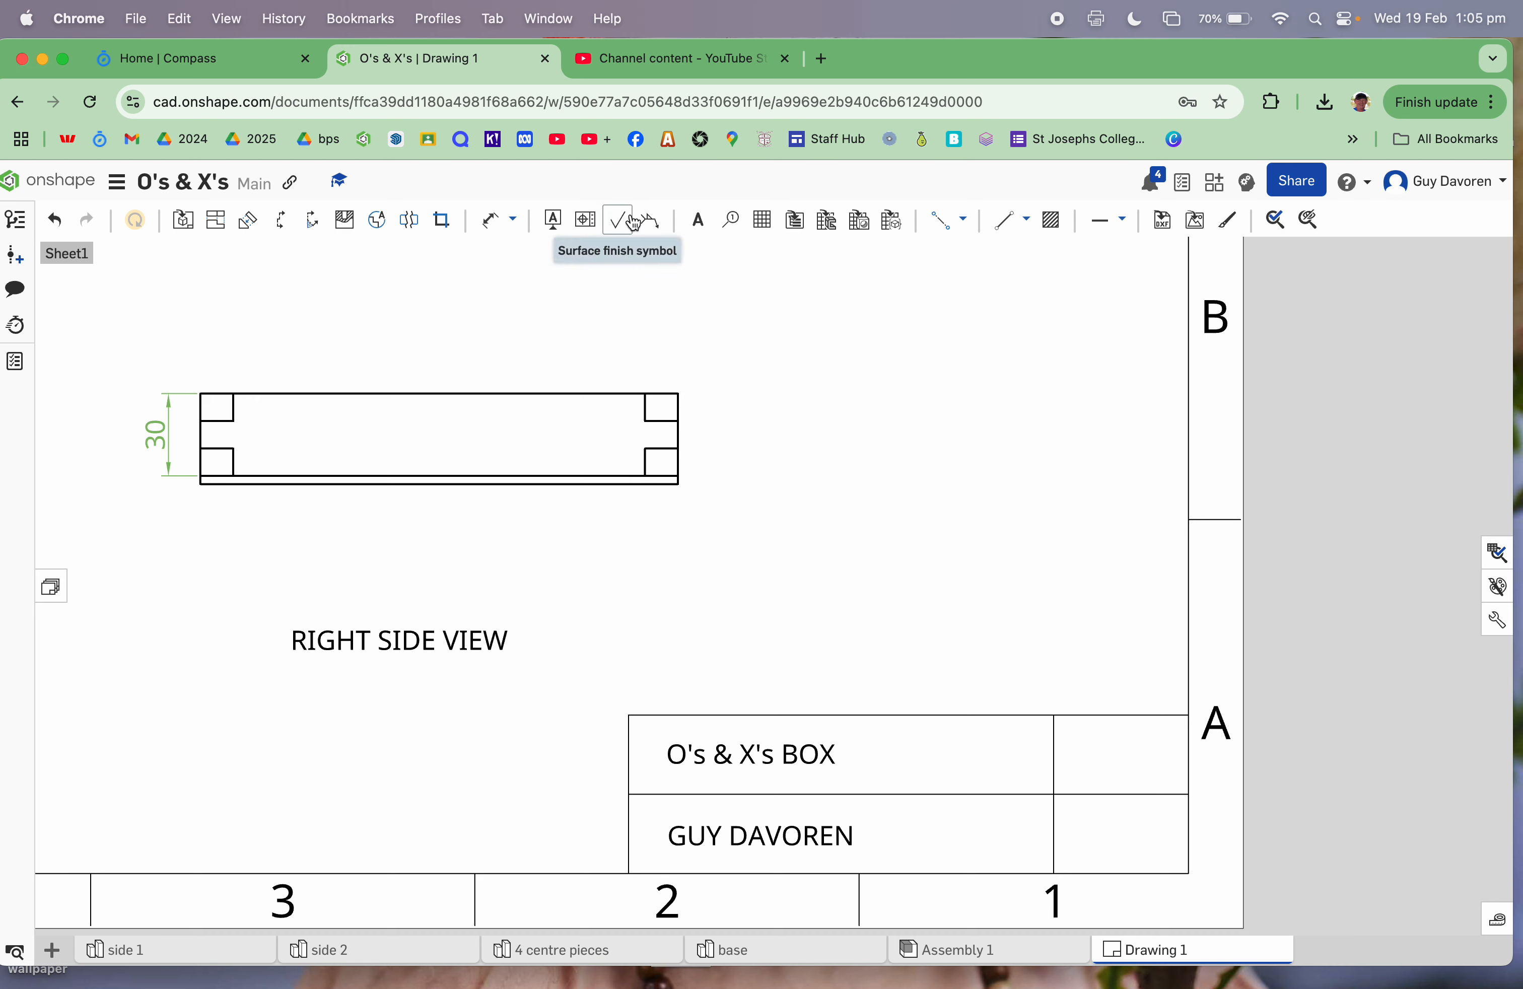
Step: Add "YR 9" in the top-right cell and "2025" in the lower-right cell
{"action": "left_click", "coordinate": [699, 221]}
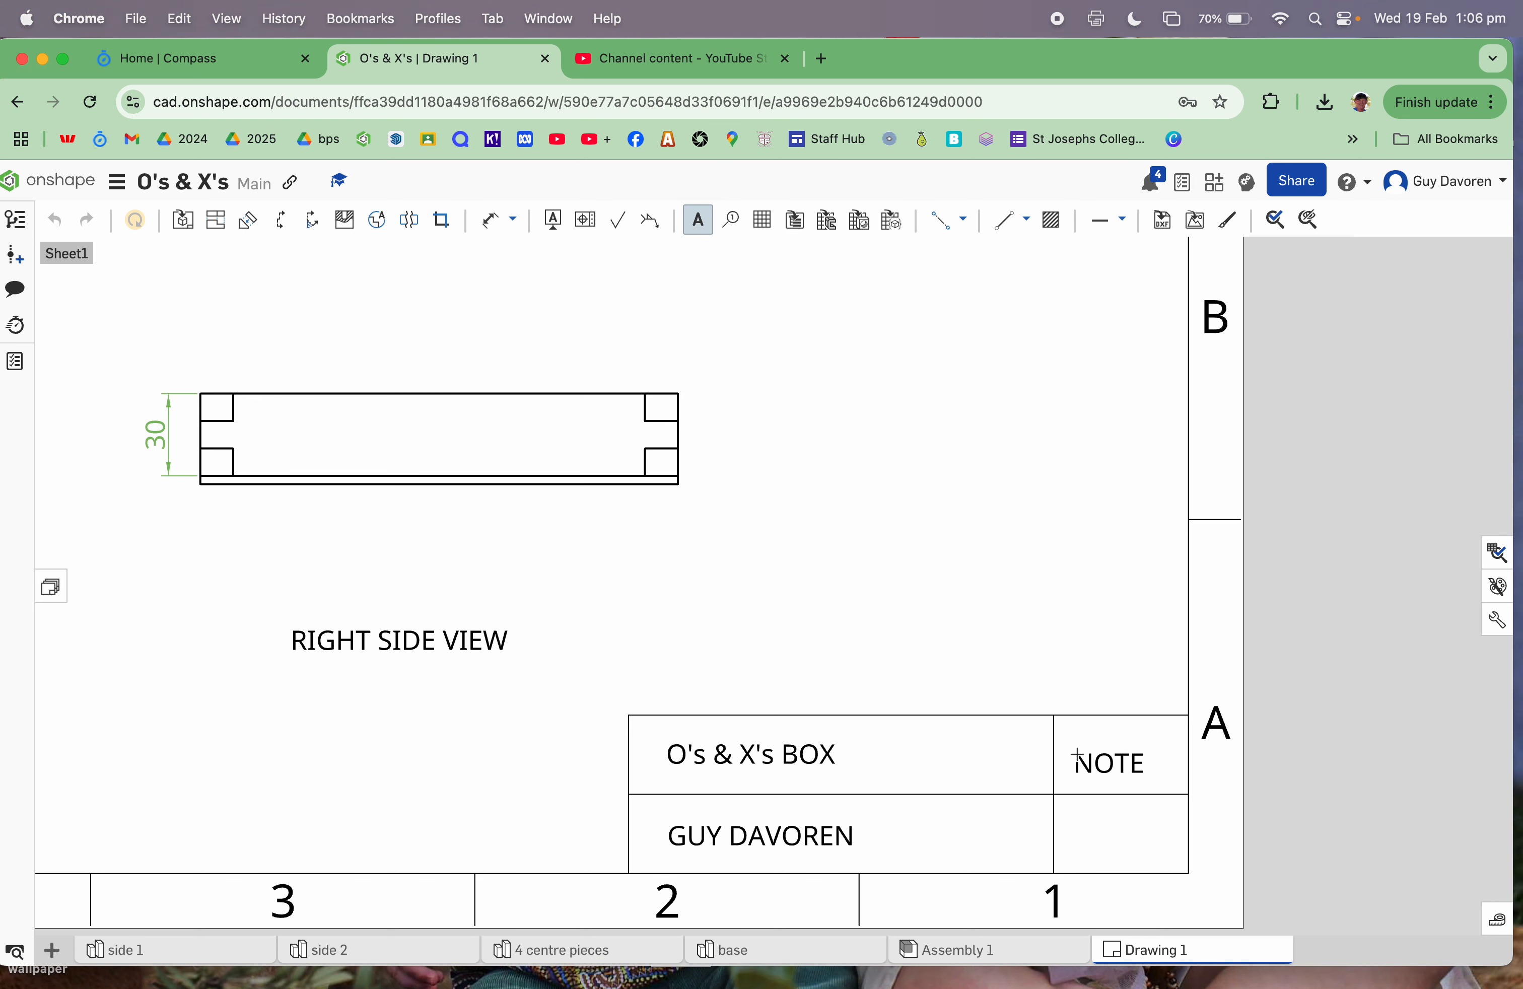
{"action": "left_click", "coordinate": [1077, 753]}
{"action": "type", "text": "Y"}
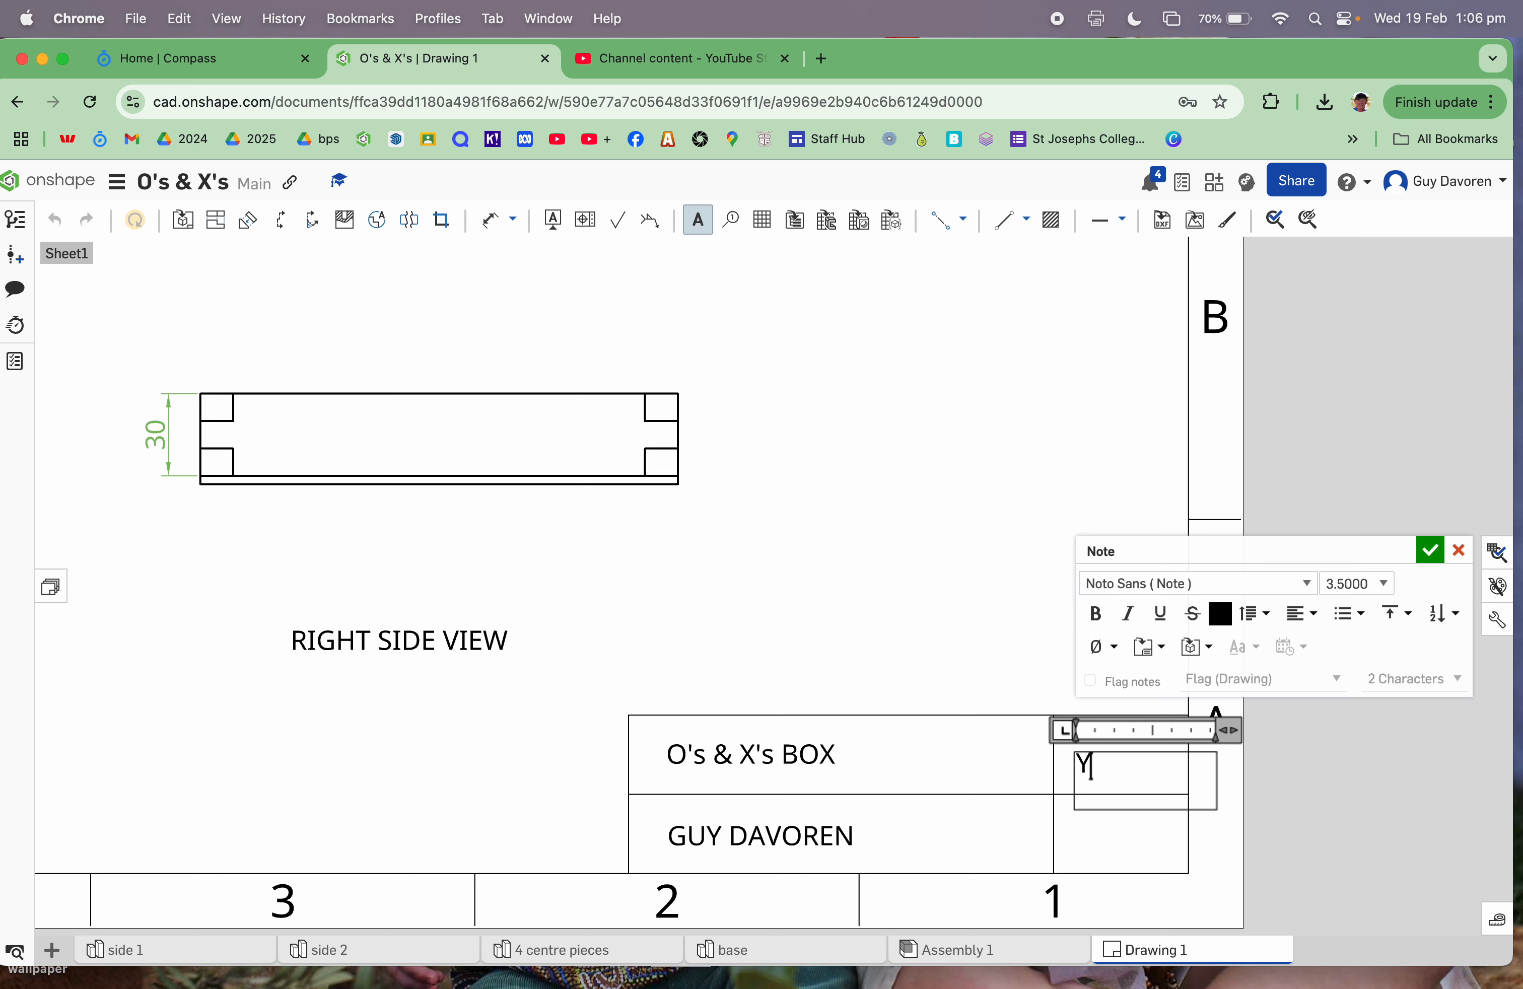
{"action": "type", "text": "R 9"}
{"action": "left_click", "coordinate": [1429, 551]}
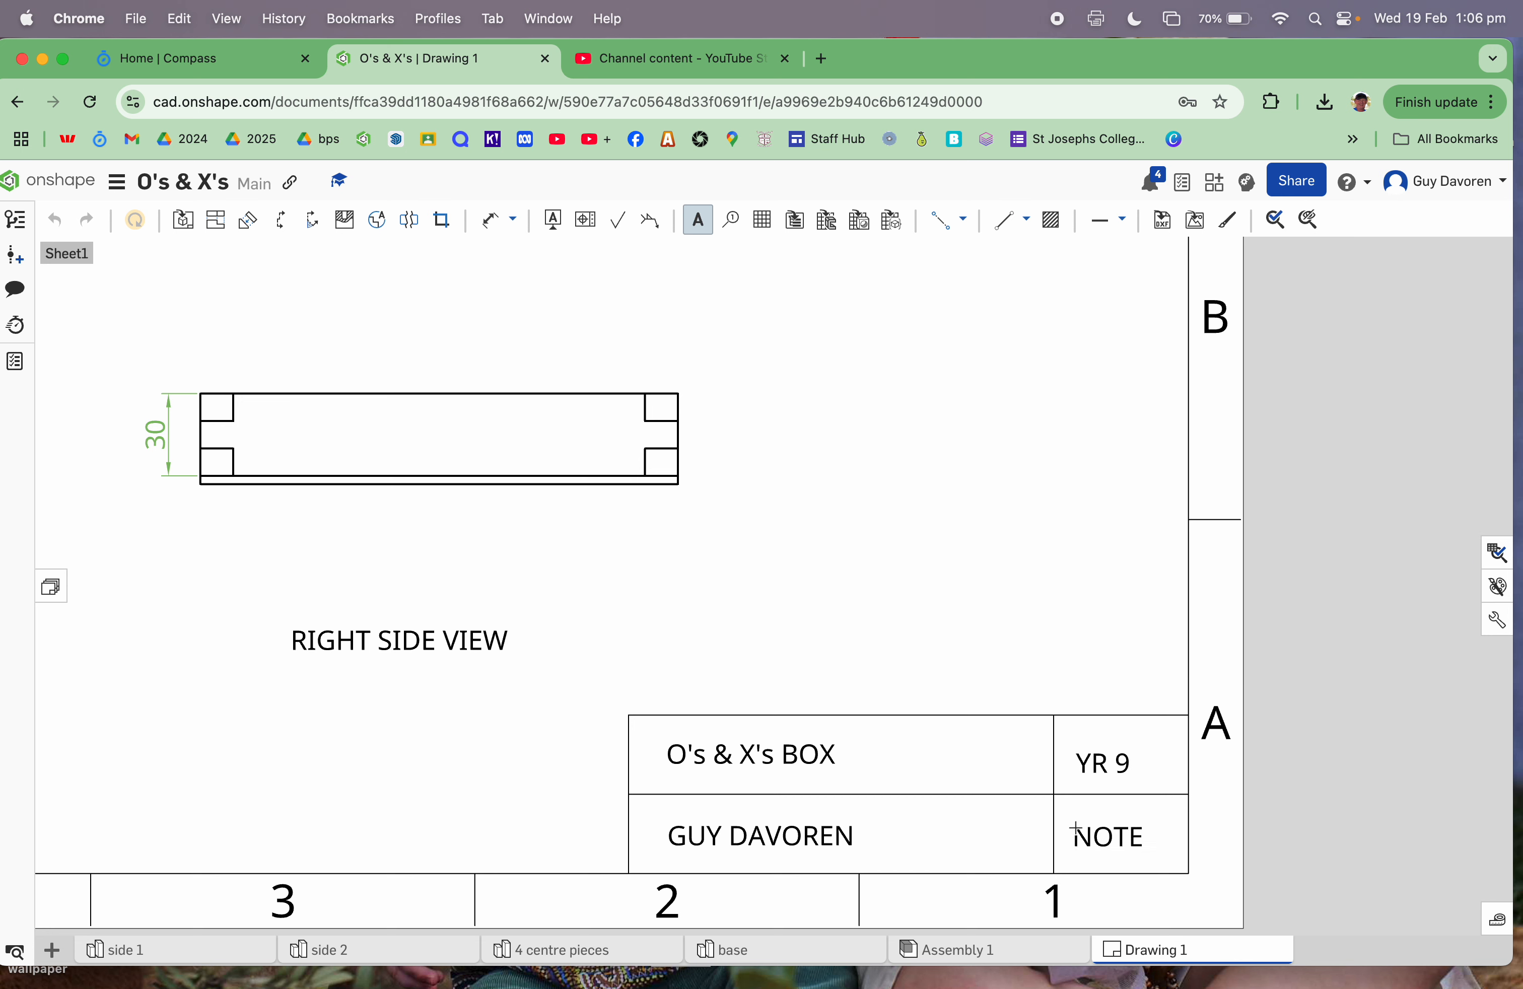
{"action": "left_click", "coordinate": [1077, 829]}
{"action": "type", "text": "2025"}
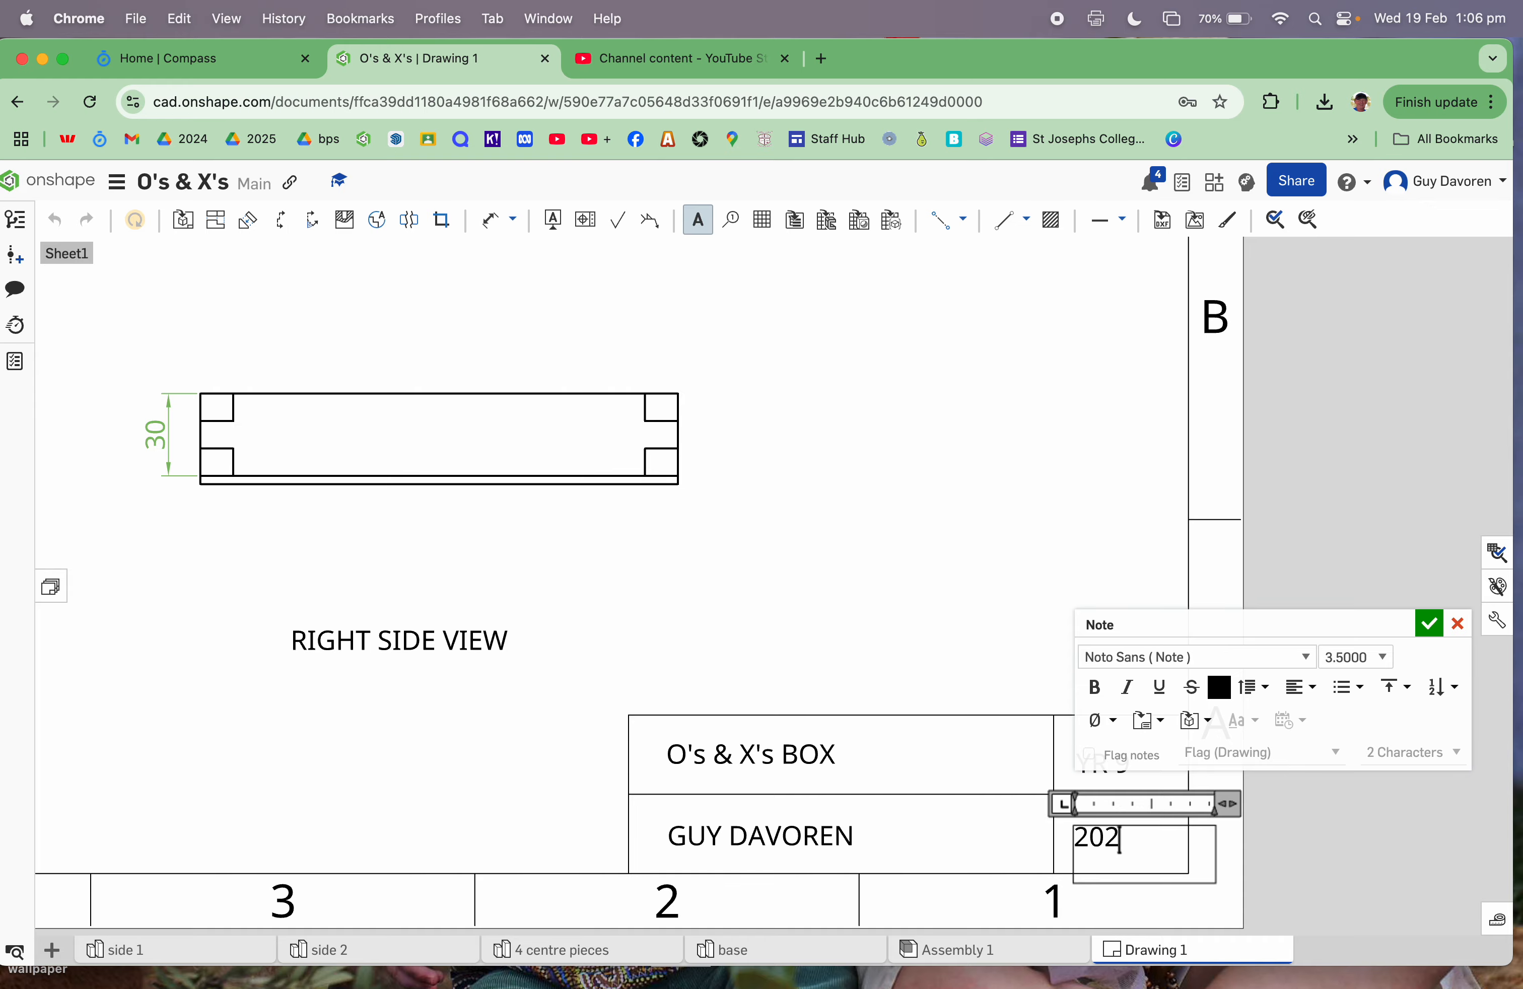
{"action": "left_click", "coordinate": [1432, 626]}
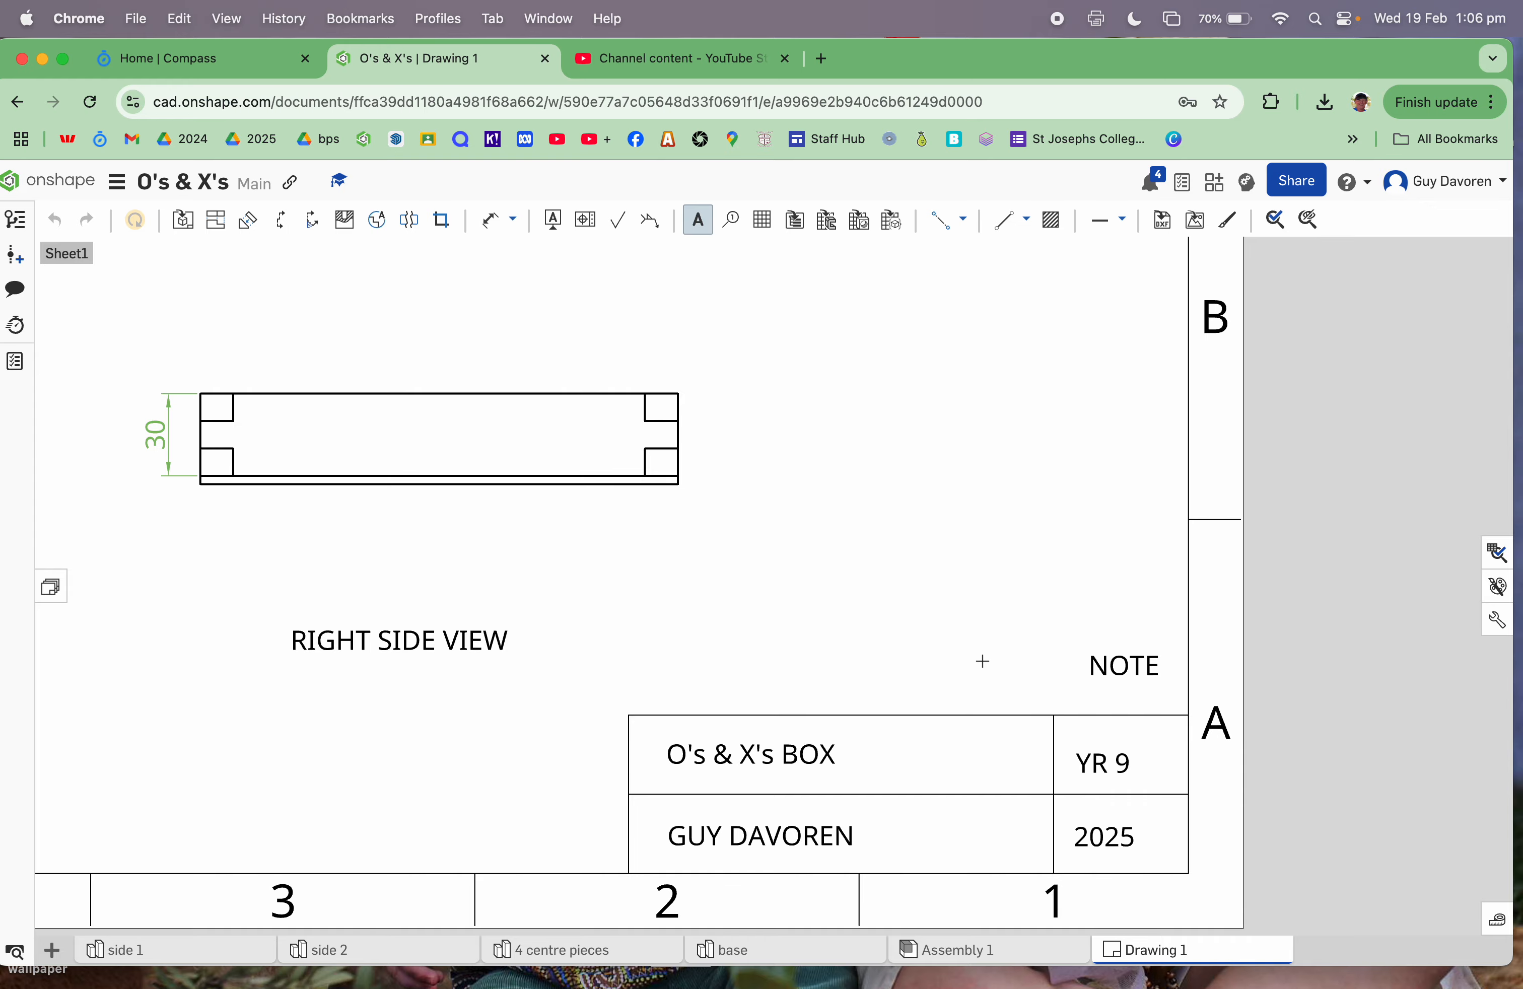
Step: Zoom out to the whole sheet, open the document menu, and cancel a stray note
{"action": "scroll", "coordinate": [919, 668], "scroll_direction": "down", "scroll_amount": 5}
{"action": "scroll", "coordinate": [918, 667], "scroll_direction": "down", "scroll_amount": 3}
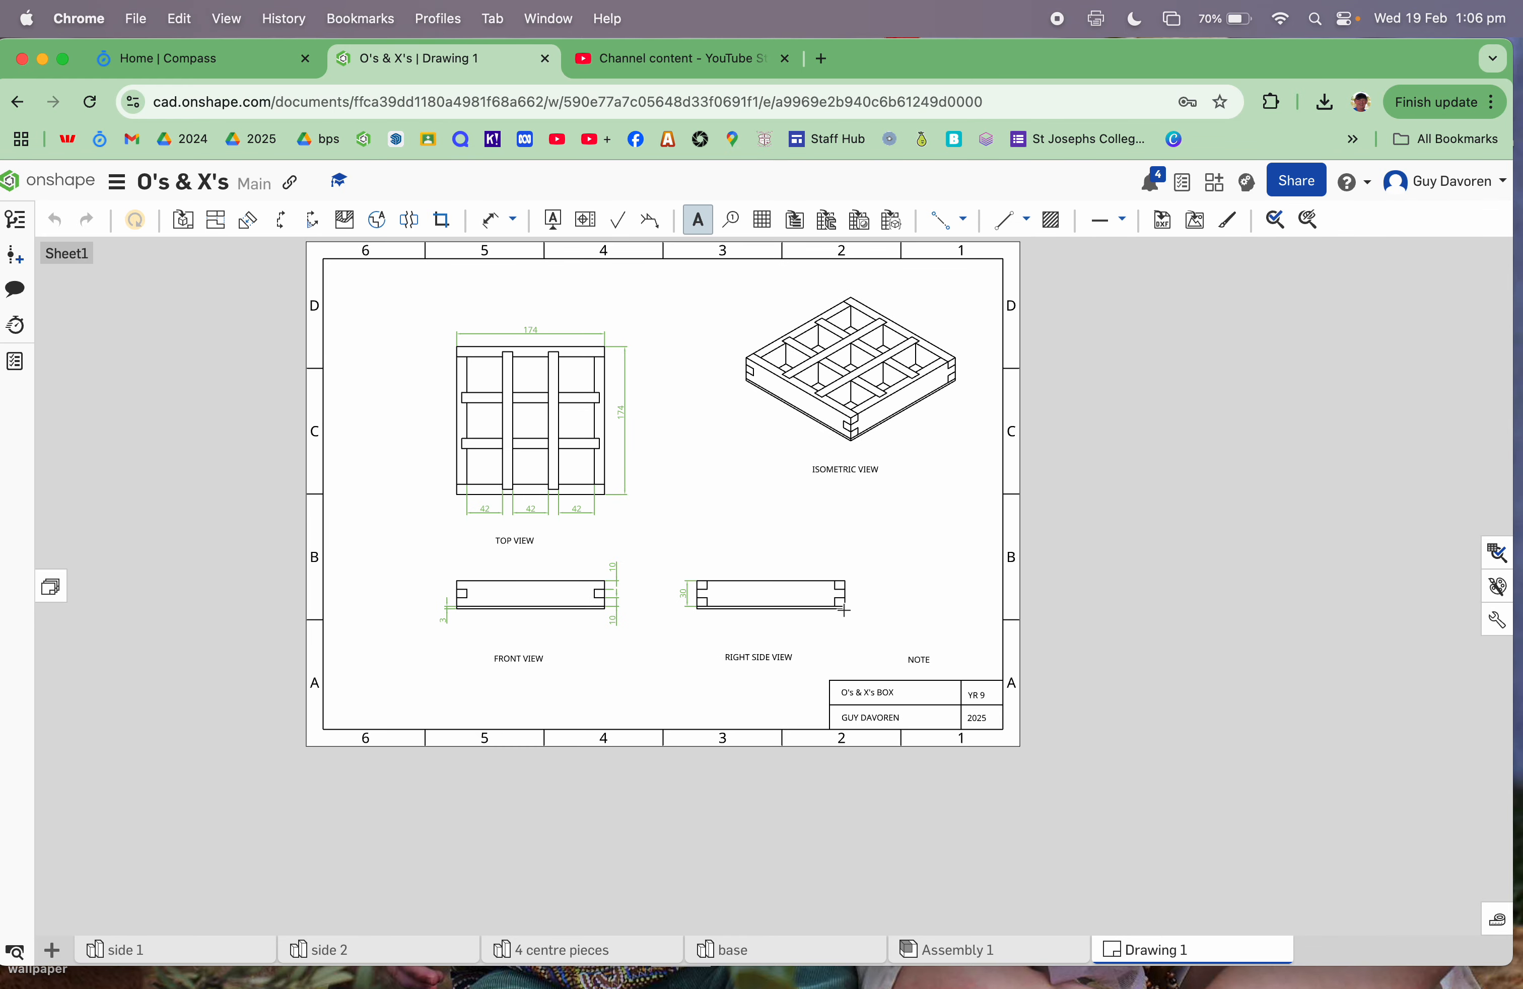
{"action": "scroll", "coordinate": [687, 449], "scroll_direction": "down", "scroll_amount": 3}
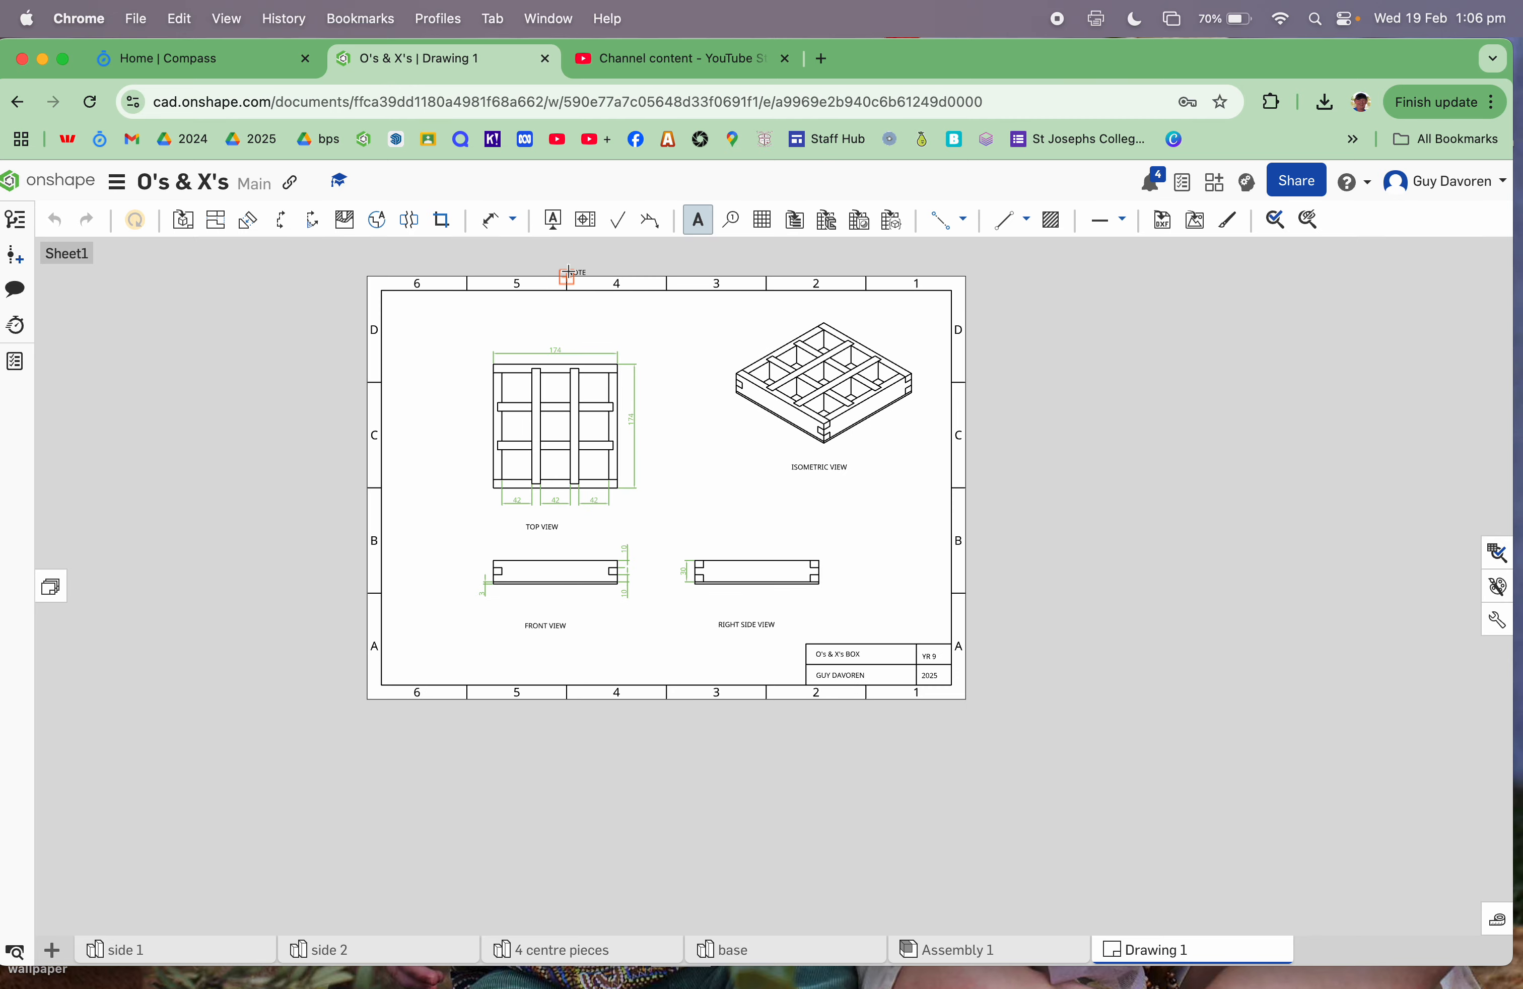
{"action": "scroll", "coordinate": [565, 268], "scroll_direction": "up", "scroll_amount": 3}
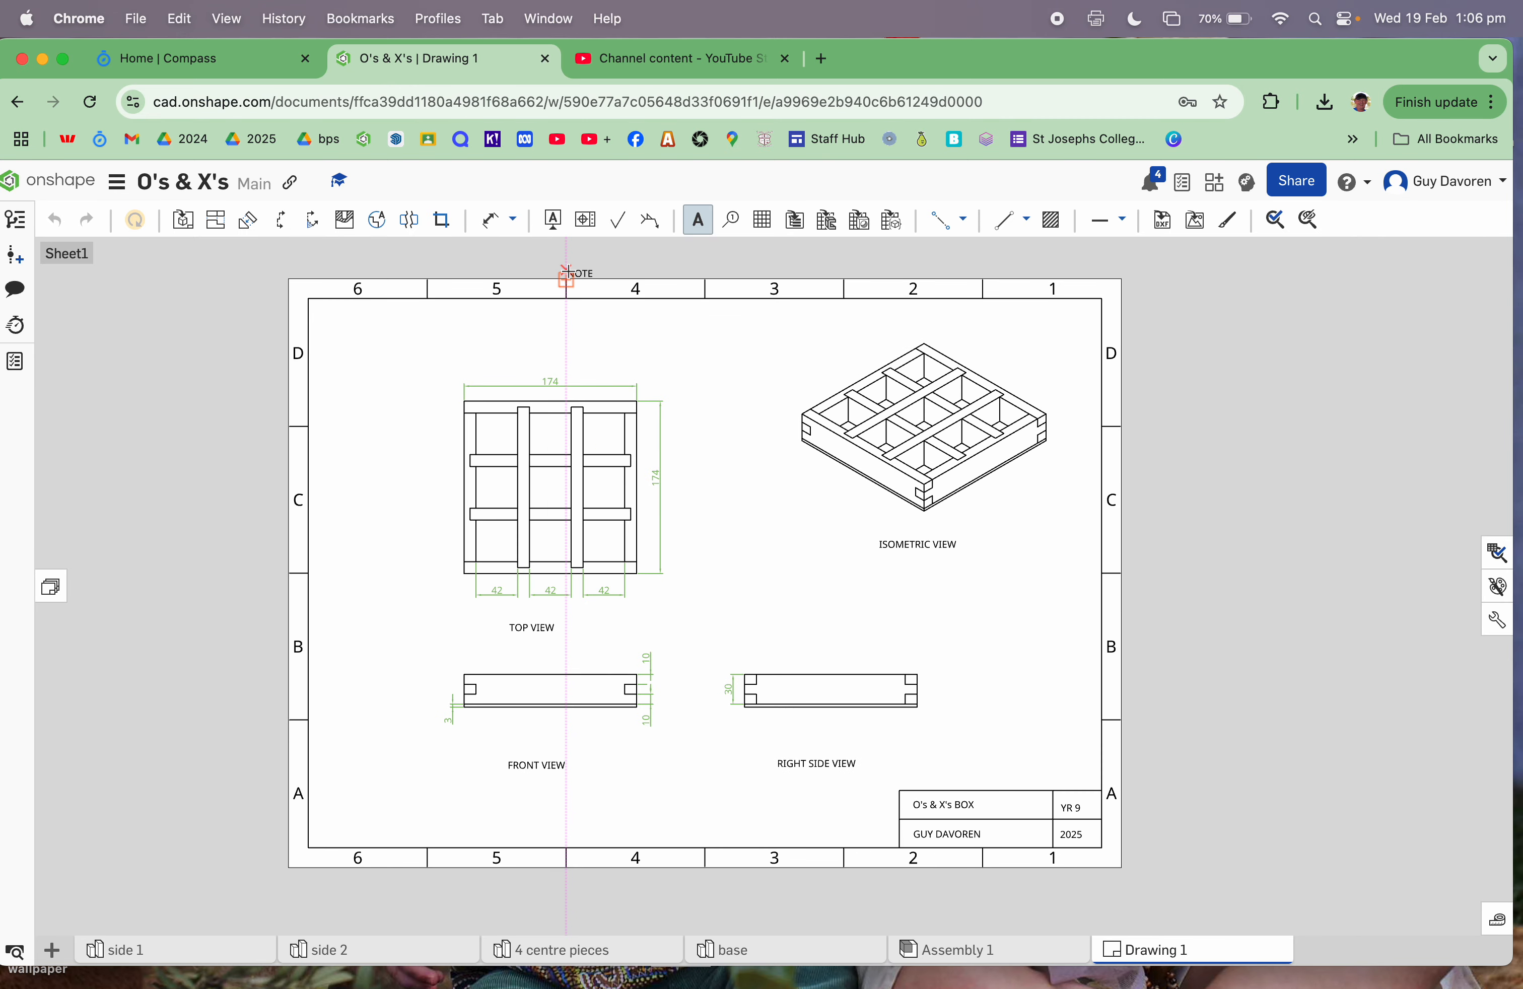
{"action": "left_click", "coordinate": [116, 182]}
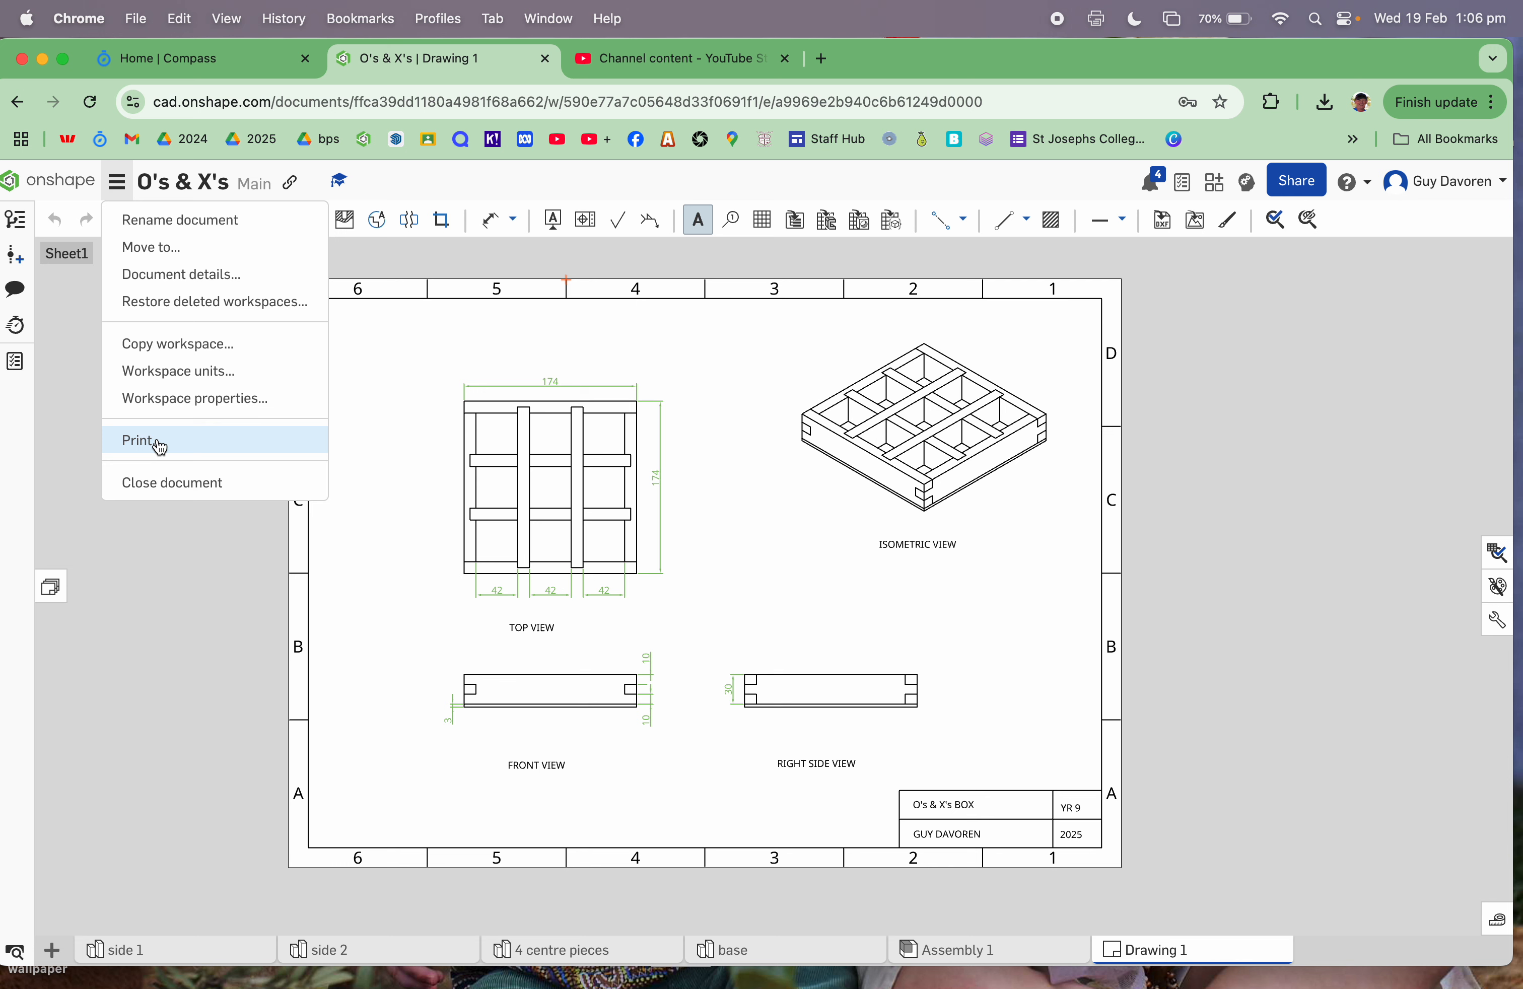
{"action": "left_click", "coordinate": [192, 723]}
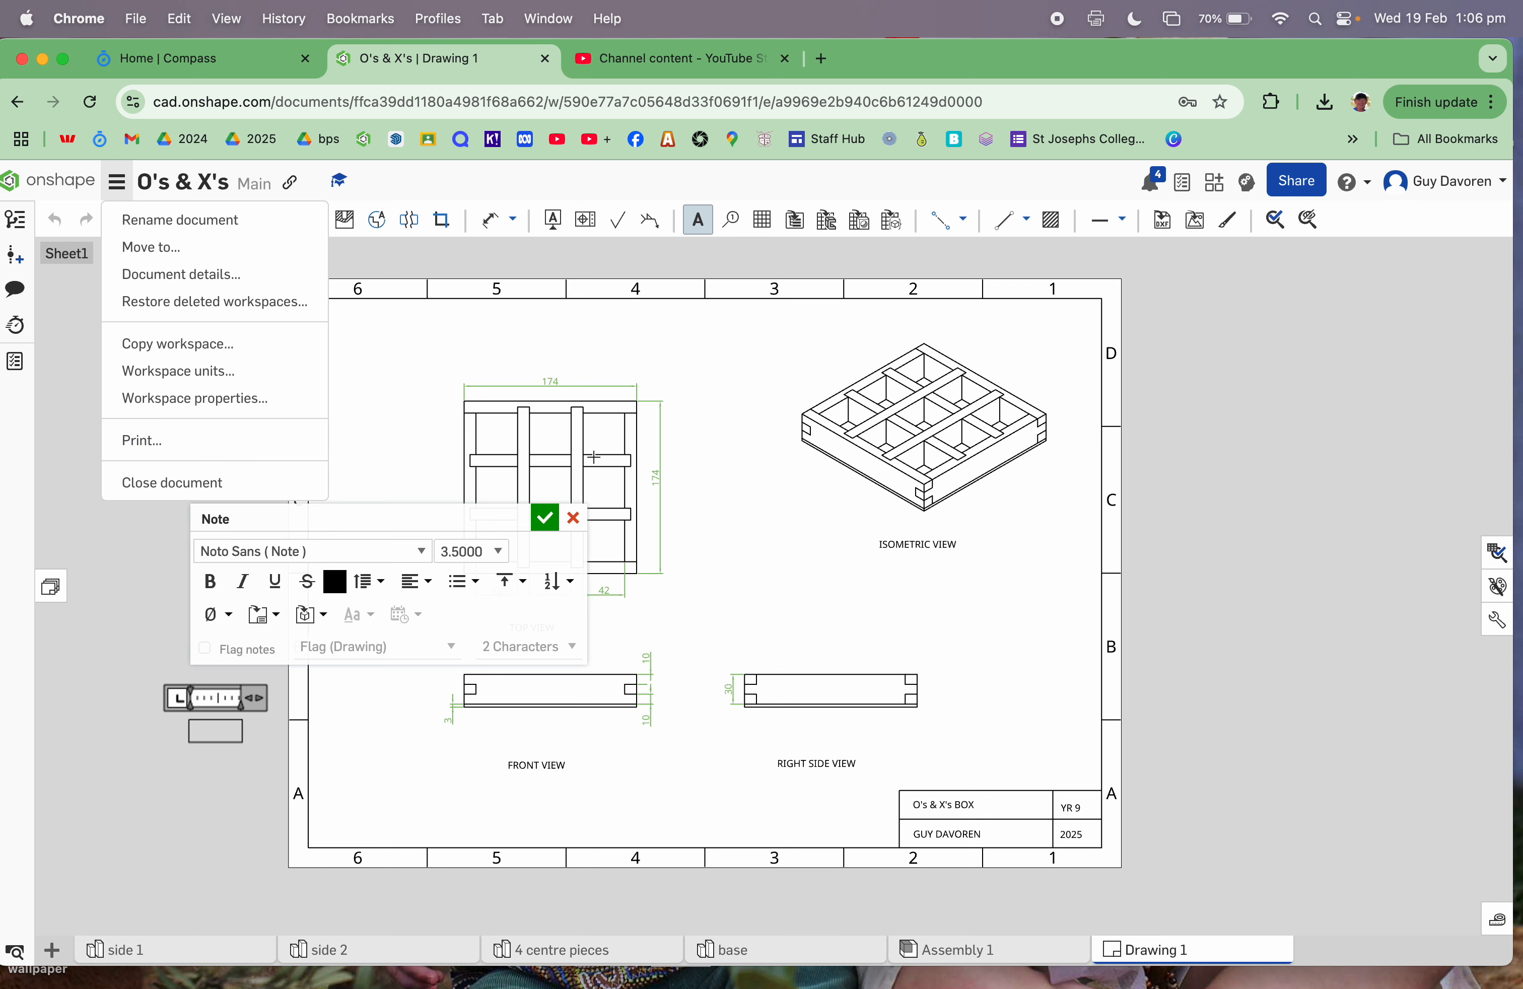
{"action": "left_click", "coordinate": [573, 517]}
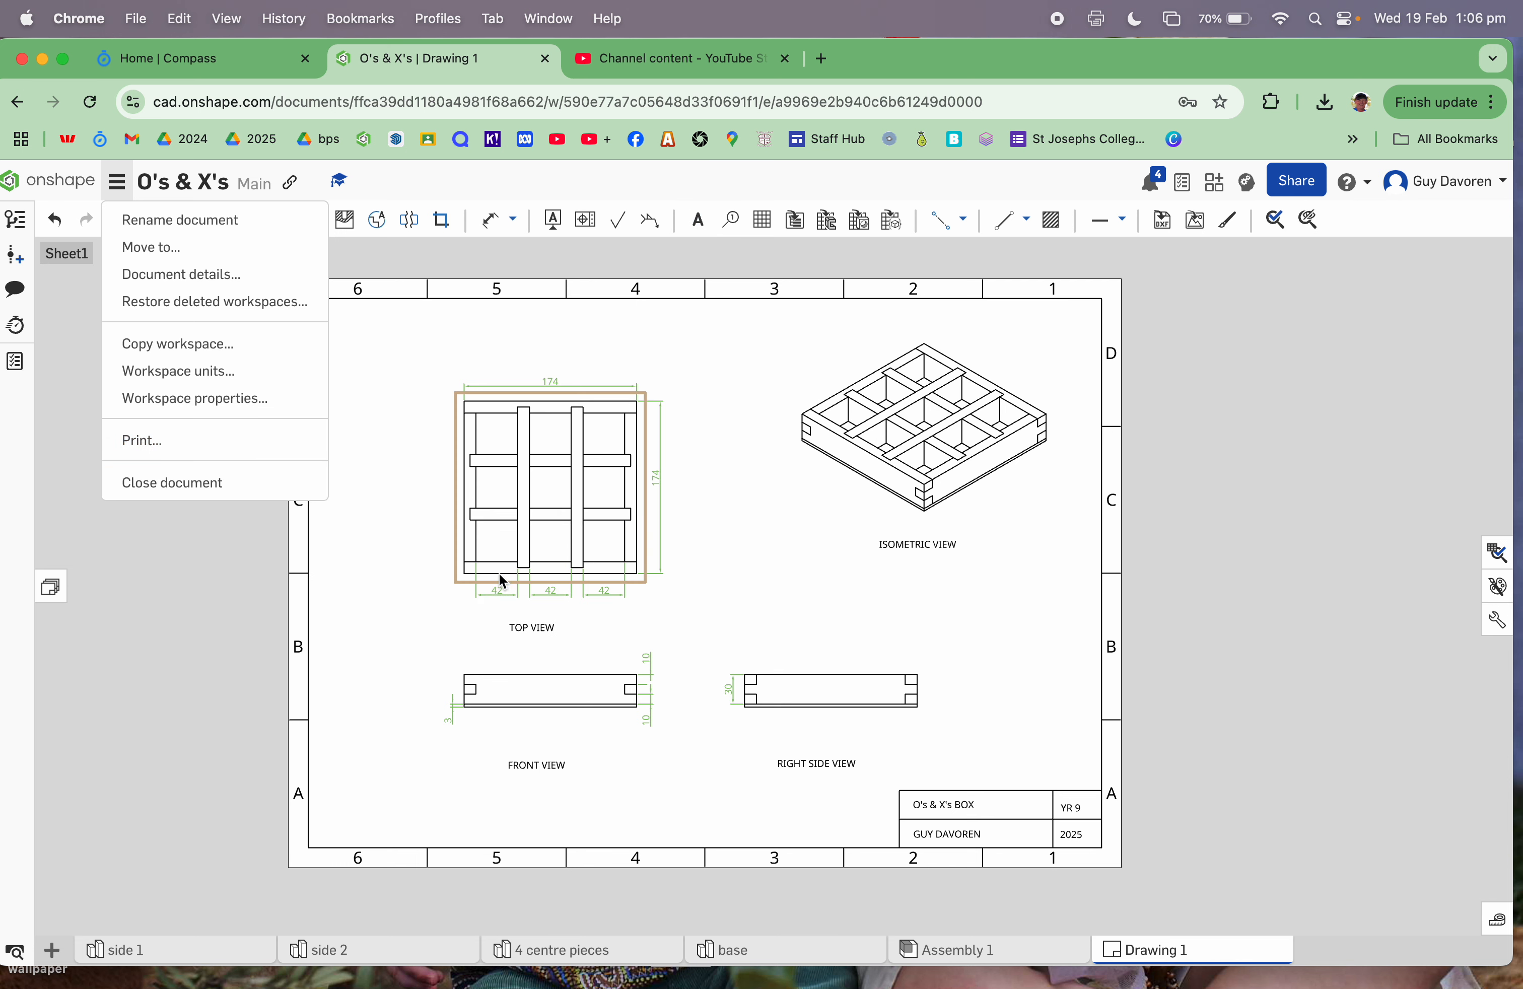